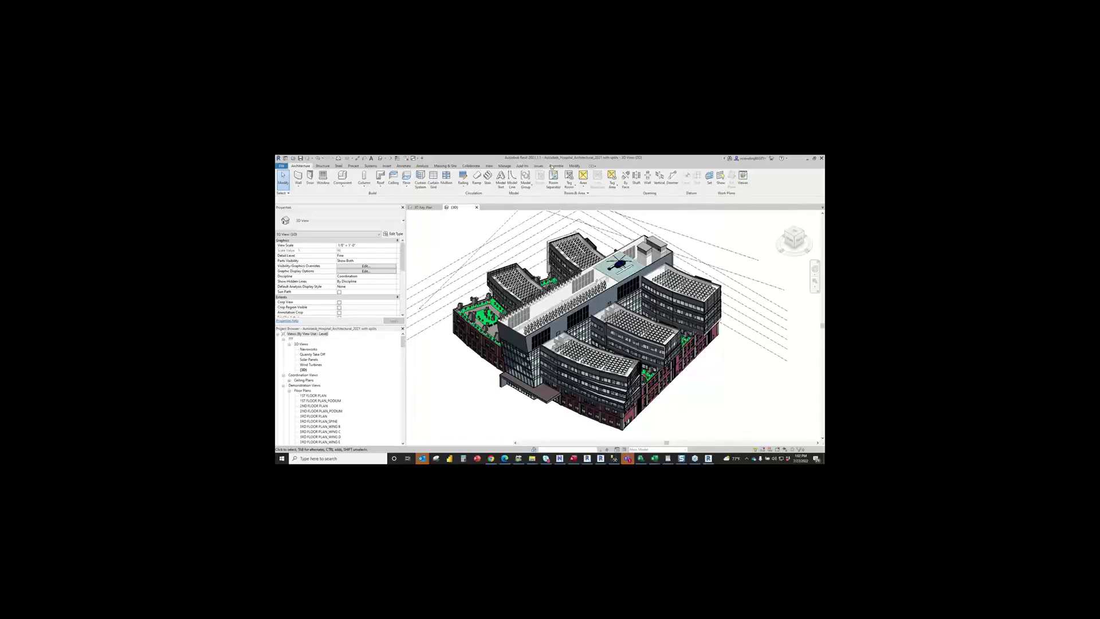
- Show the Assemble add-in's publishing tools in Revit and switch to the Assemble web application
left_click(553, 166)
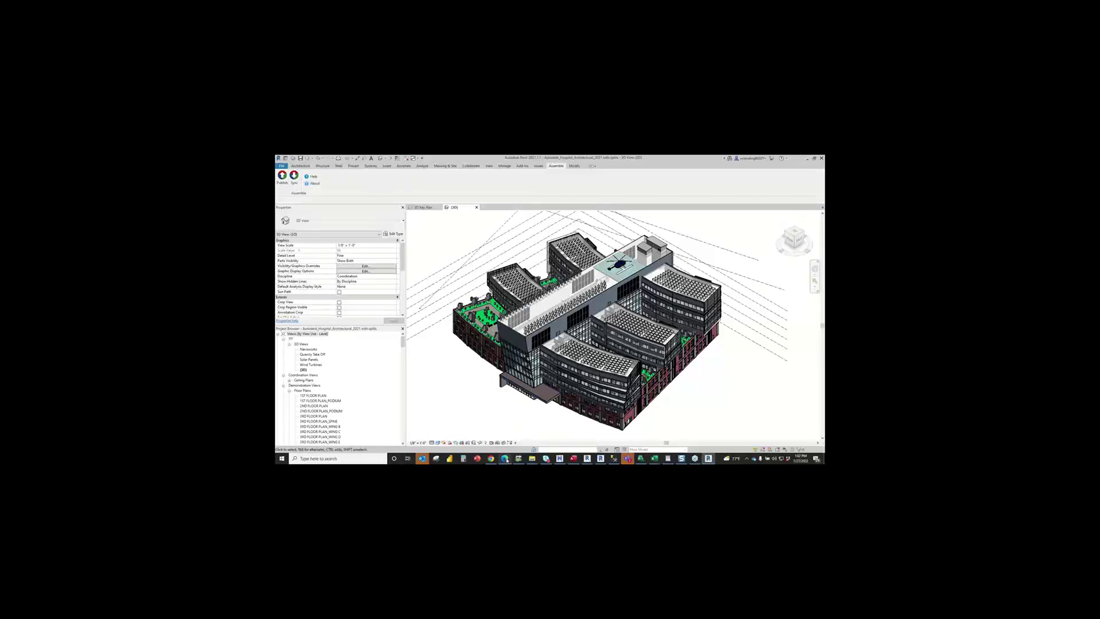
mouse_move(504, 459)
left_click(505, 438)
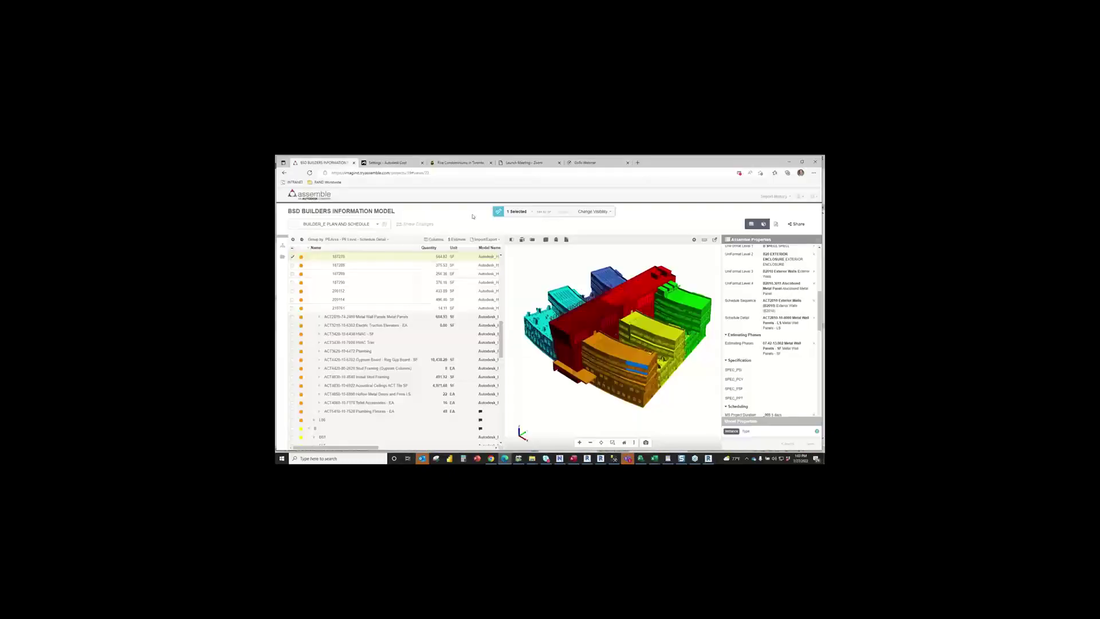
- Open the BUILDER_E PLAN AND SCHEDULE view of the BSD BUILDERS INFORMATION MODEL project from the projects page
left_click(321, 197)
left_click(319, 196)
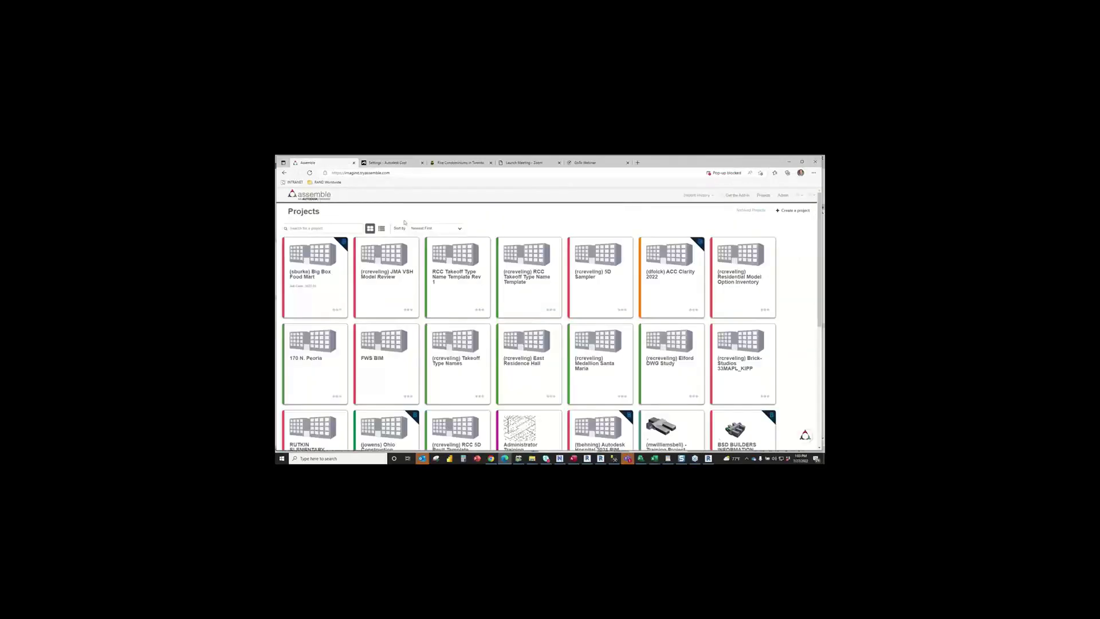
scroll(585, 291, "down", 3)
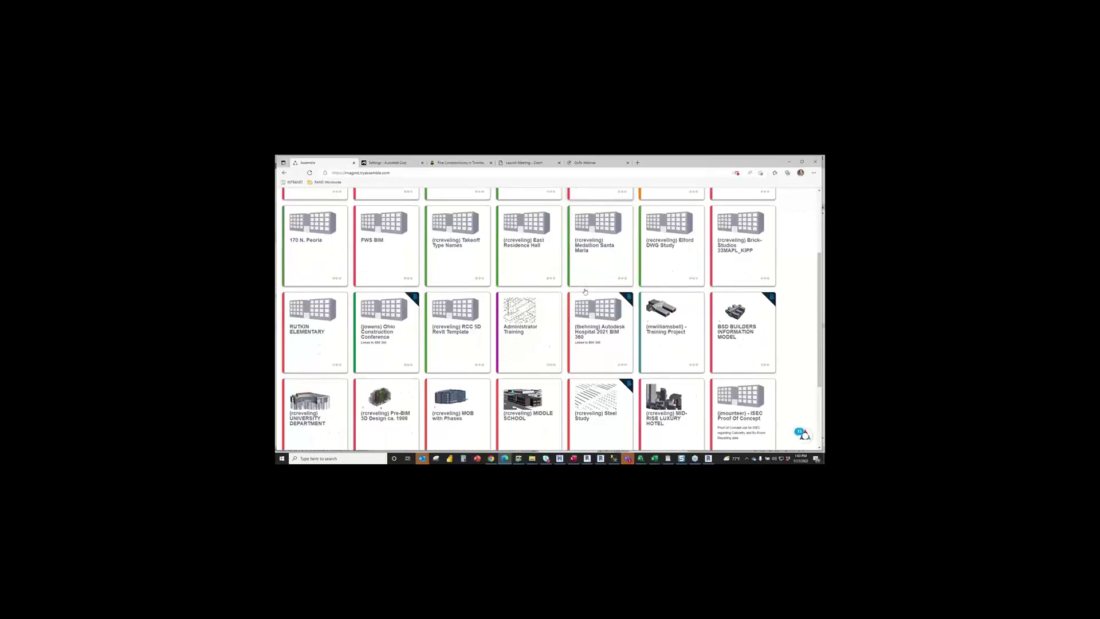
left_click(734, 331)
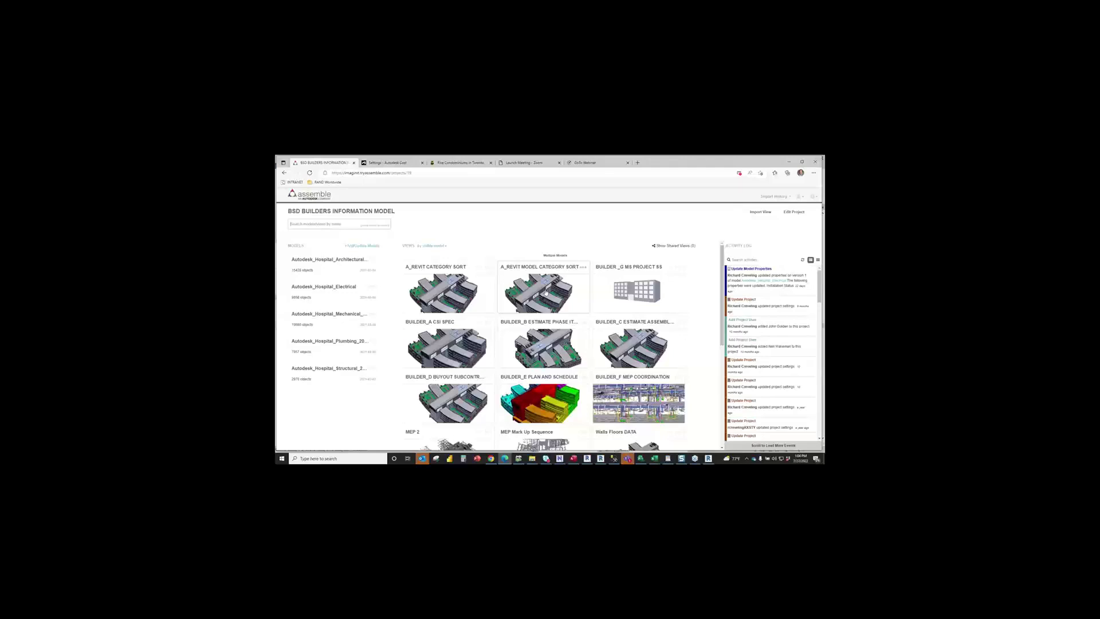
left_click(549, 396)
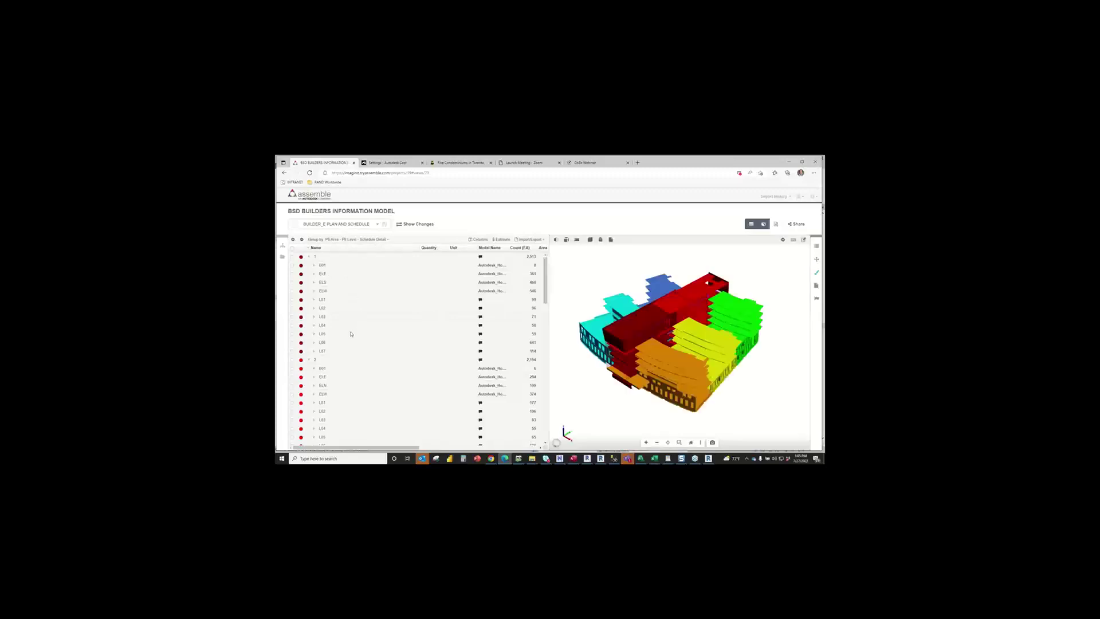
scroll(351, 334, "down", 10)
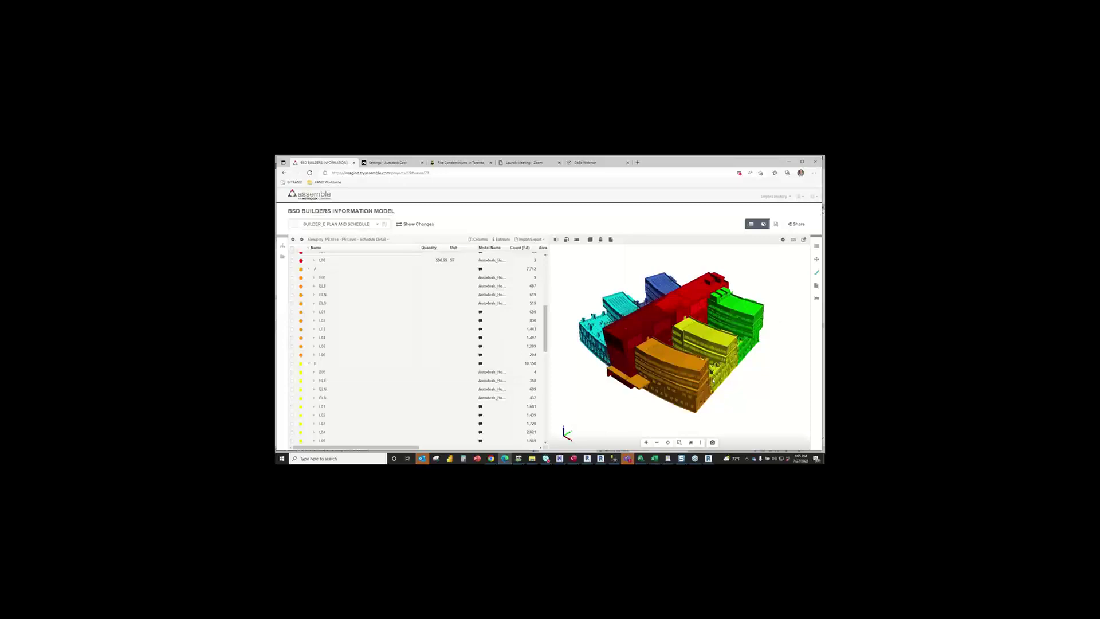
- Open the model's visibility settings and add a With condition to the Type Name hide rule
mouse_move(716, 379)
left_click(282, 246)
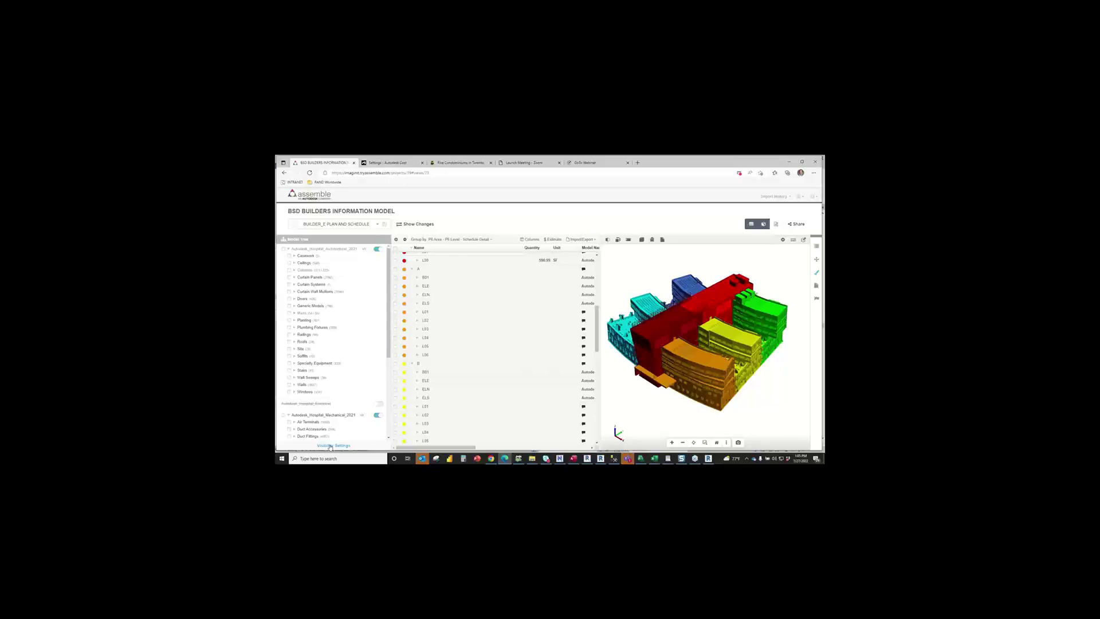
left_click(330, 446)
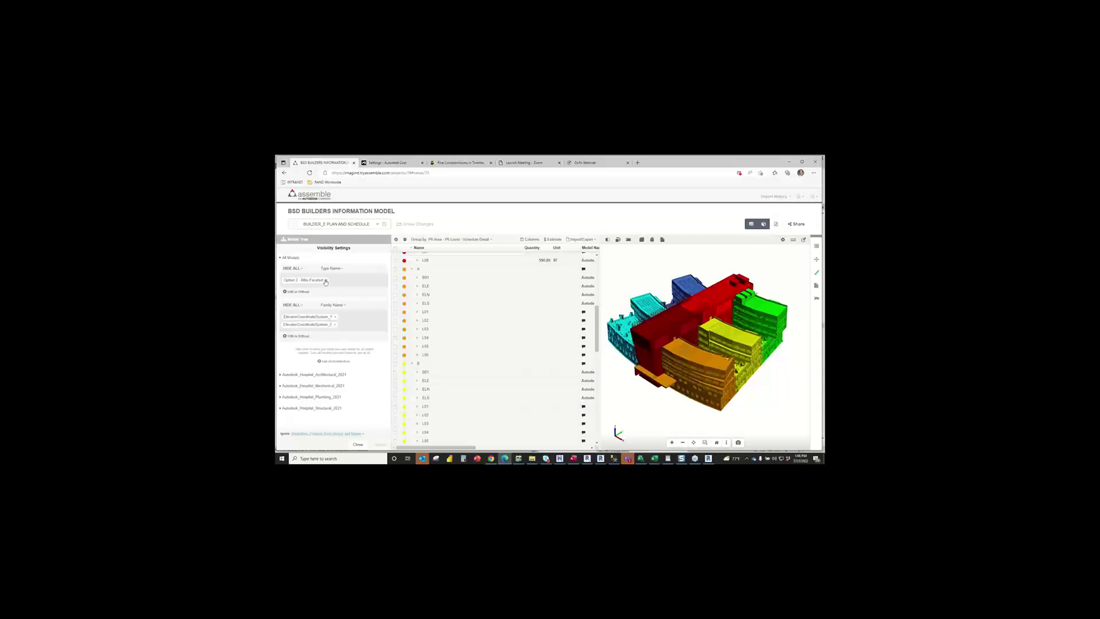
left_click(296, 292)
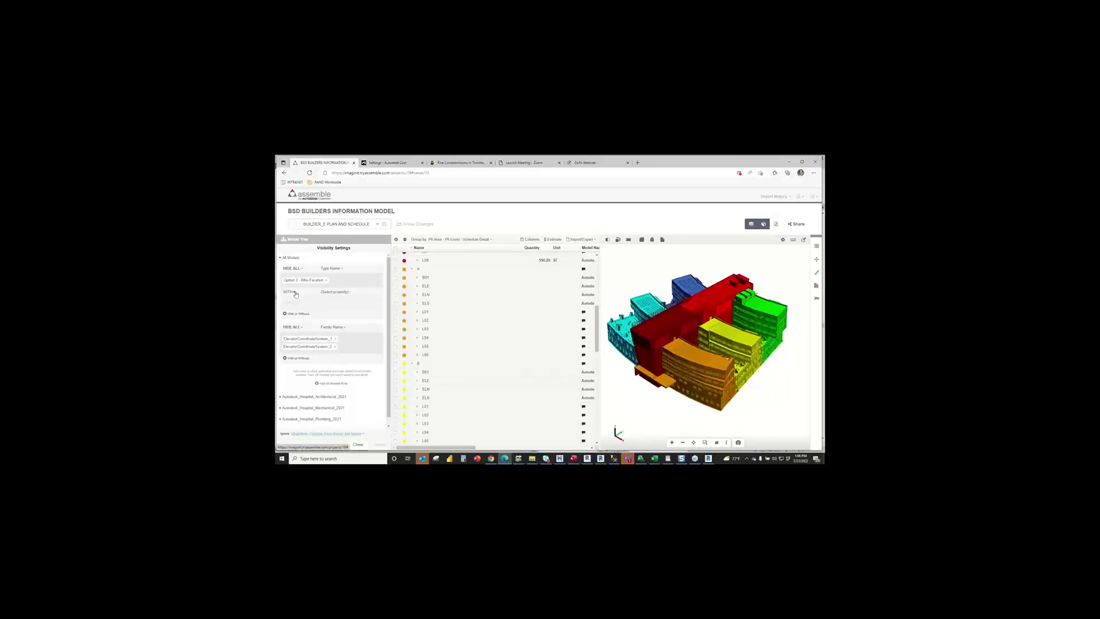
- Set the added condition's property to Type Name and browse the available type values
left_click(343, 293)
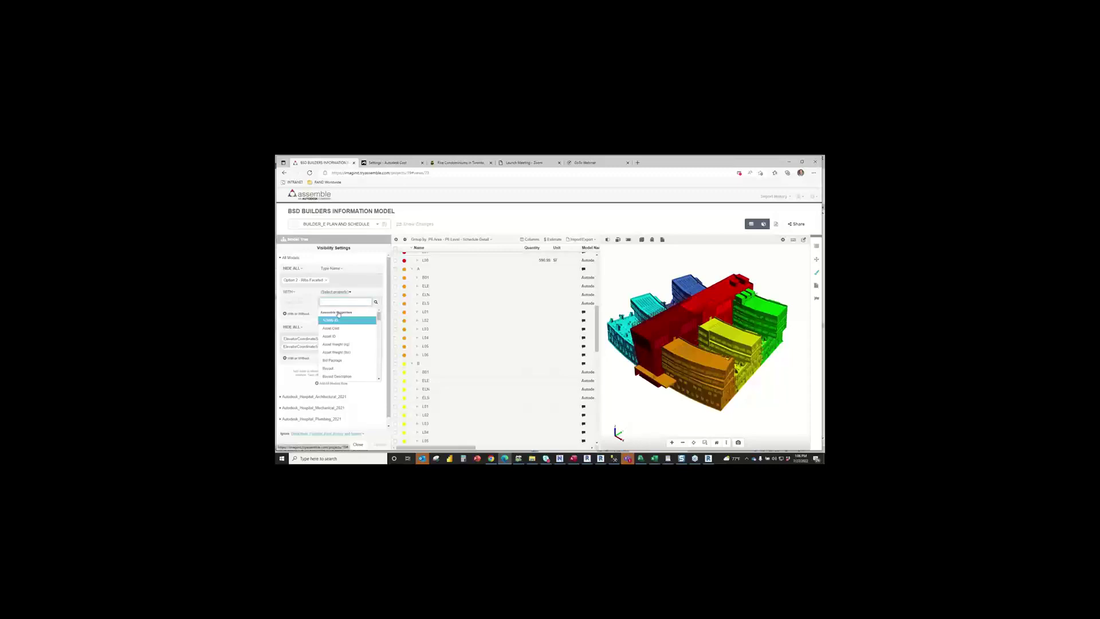
type("Type")
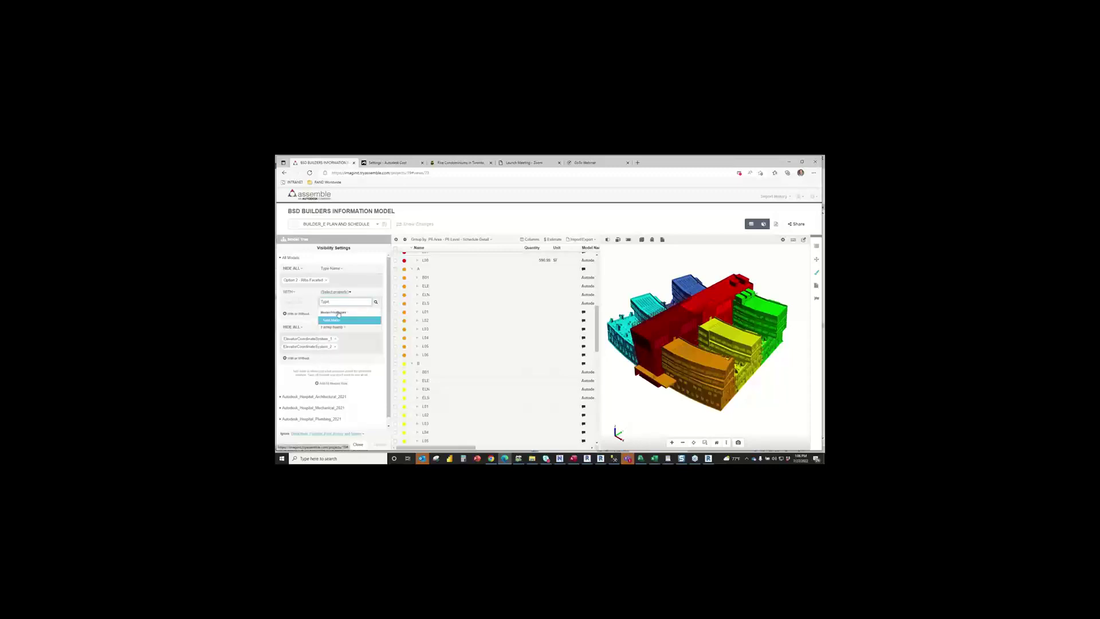
left_click(336, 320)
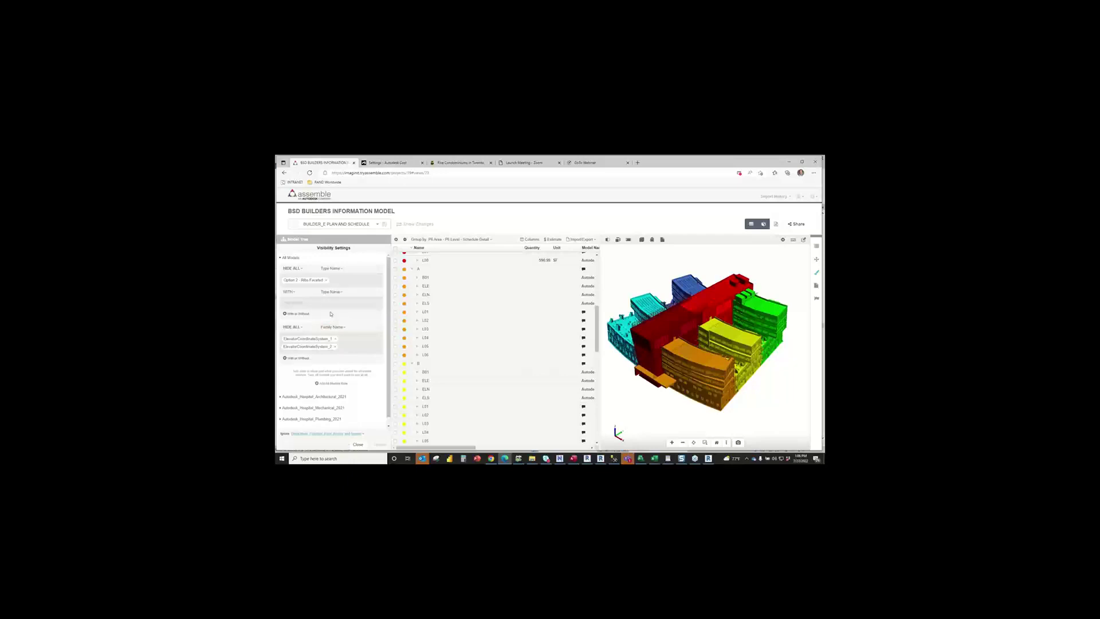
left_click(299, 303)
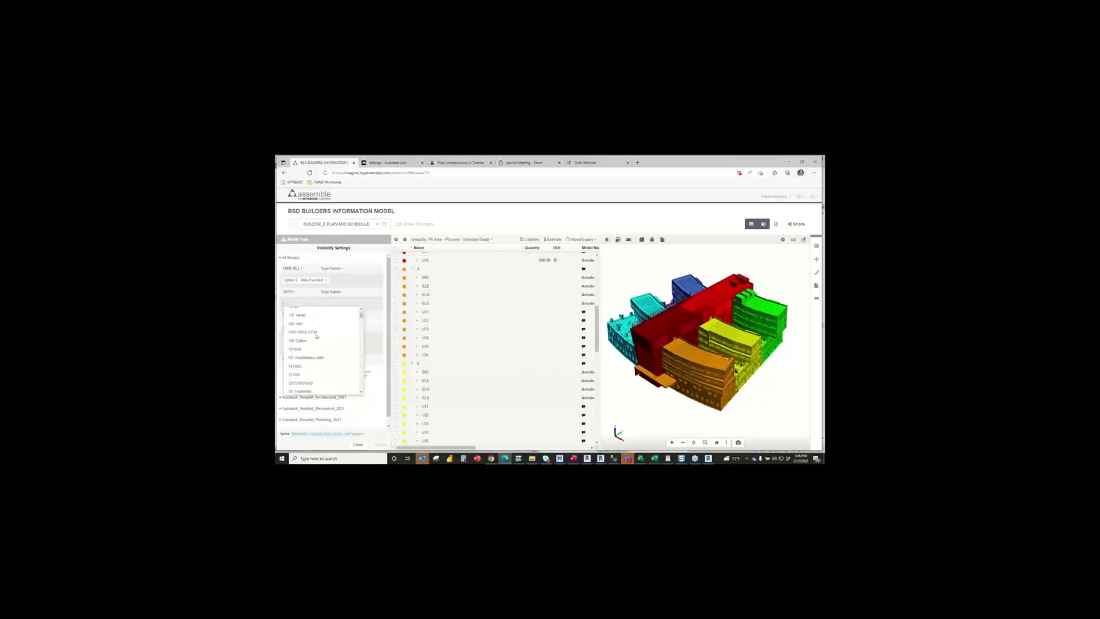
scroll(317, 336, "down", 5)
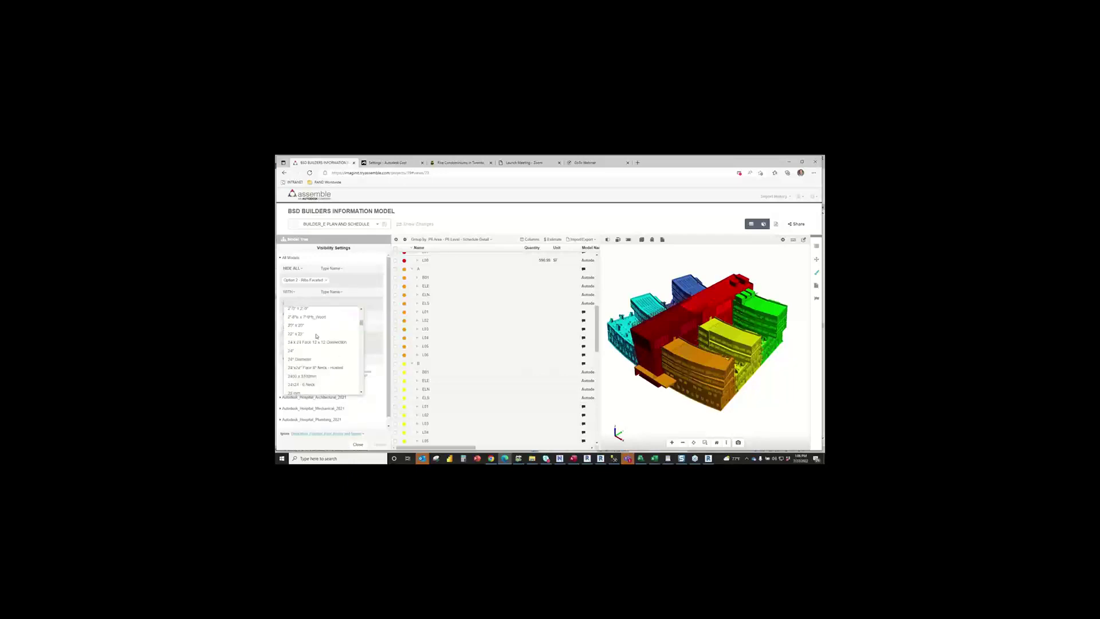
- Set the property of the added With condition to Category Name
left_click(340, 293)
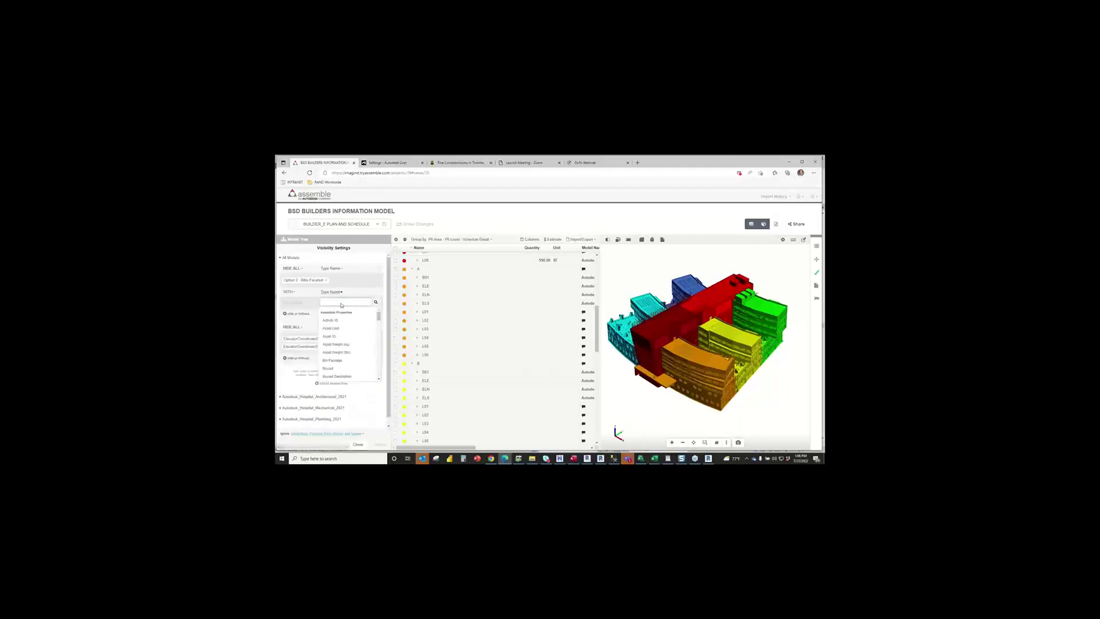
scroll(337, 336, "down", 2)
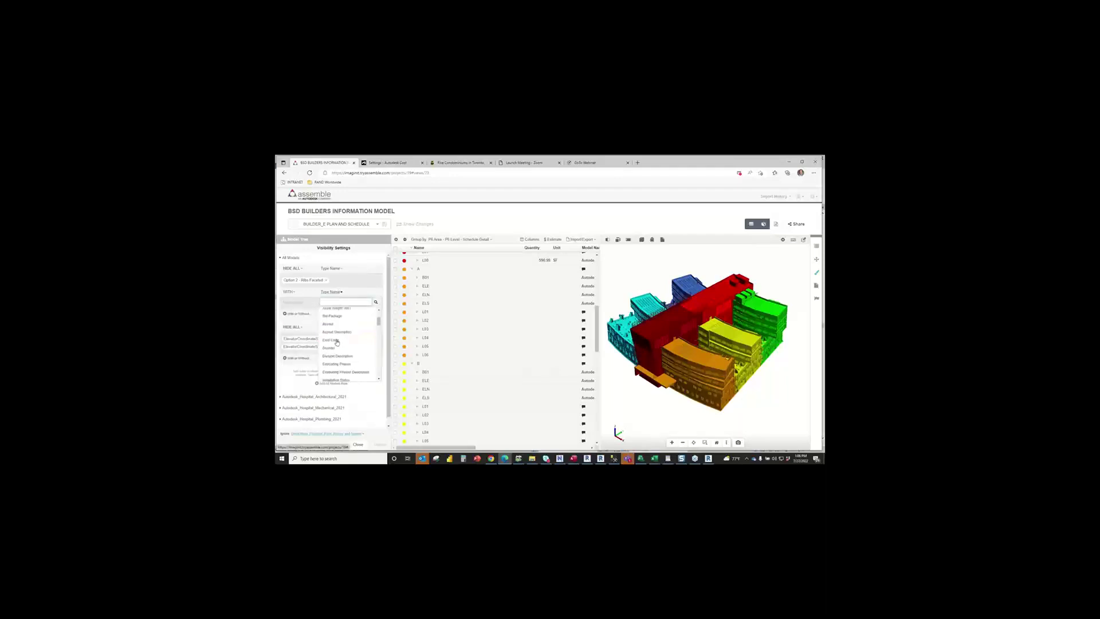
scroll(338, 342, "down", 1)
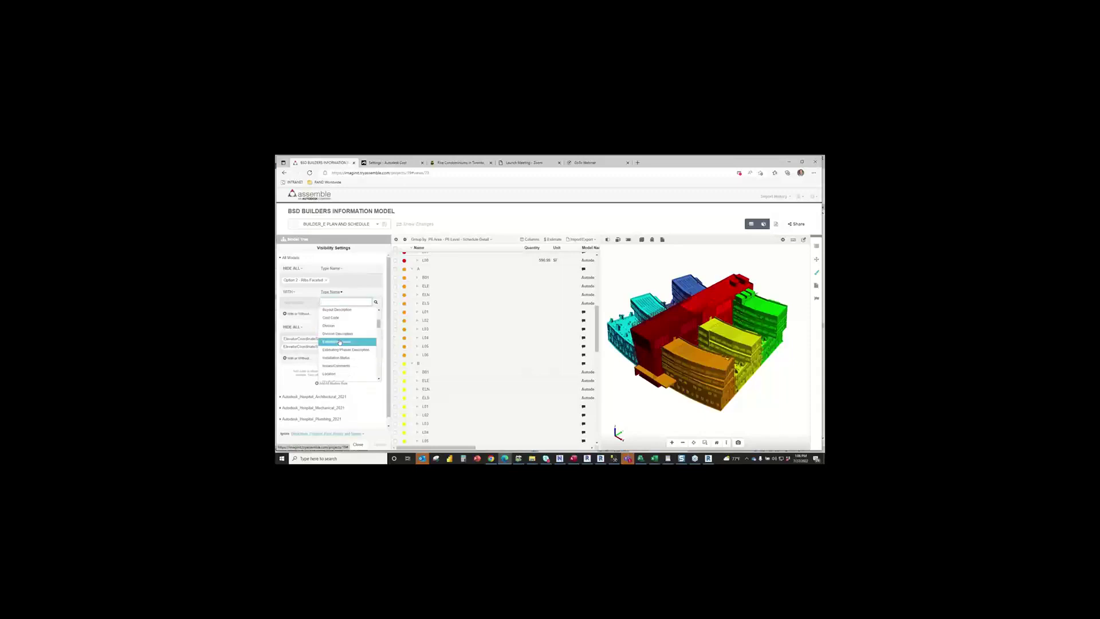
left_click(339, 293)
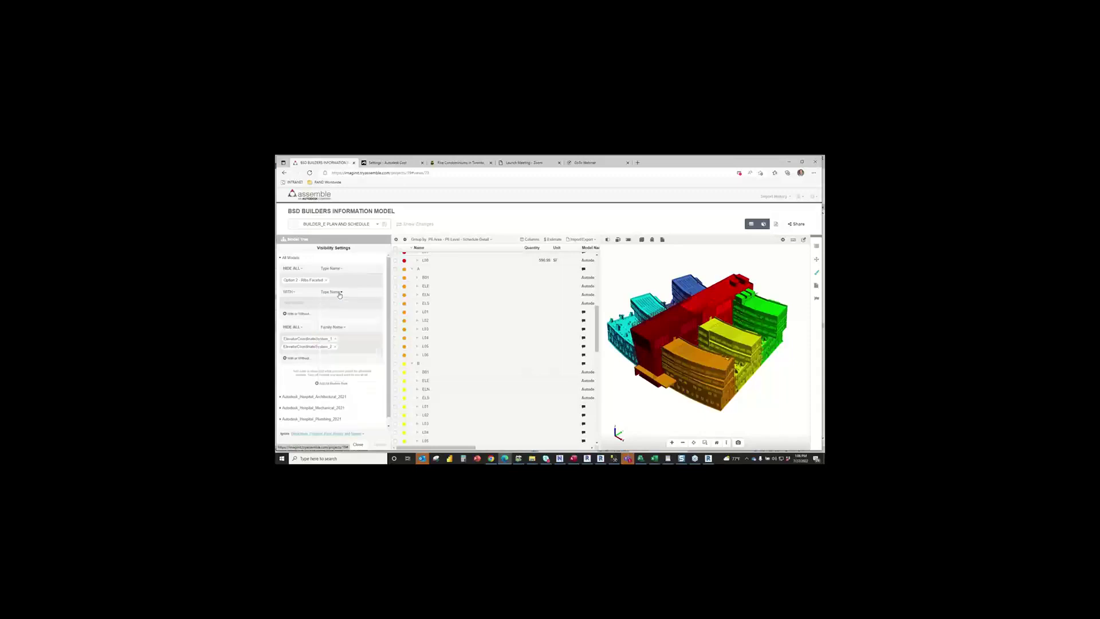
left_click(339, 293)
type("C")
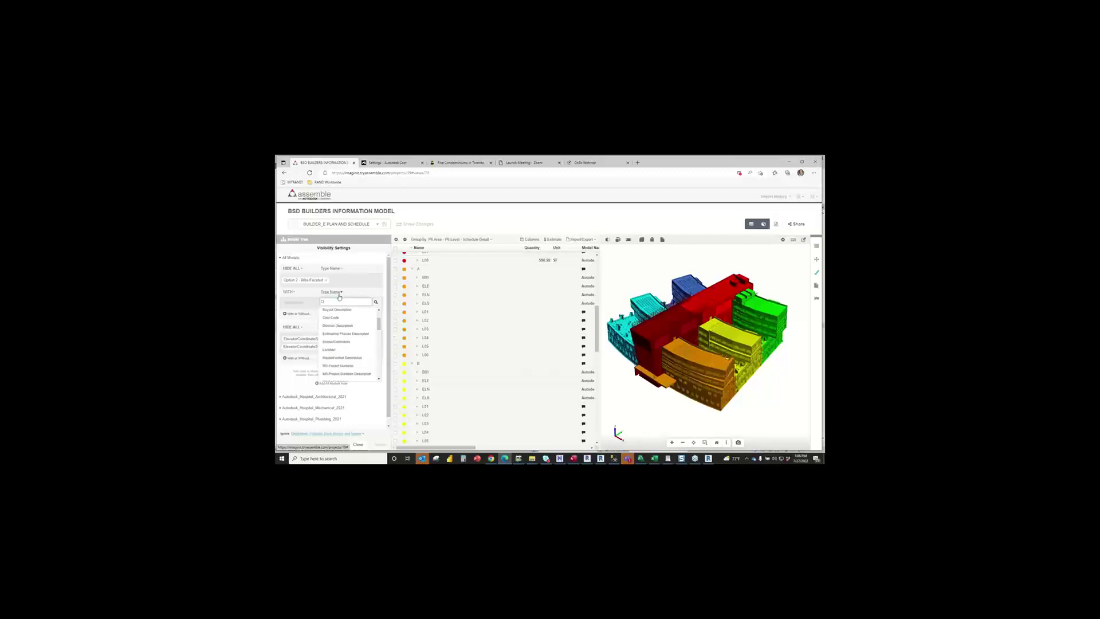
type("ate")
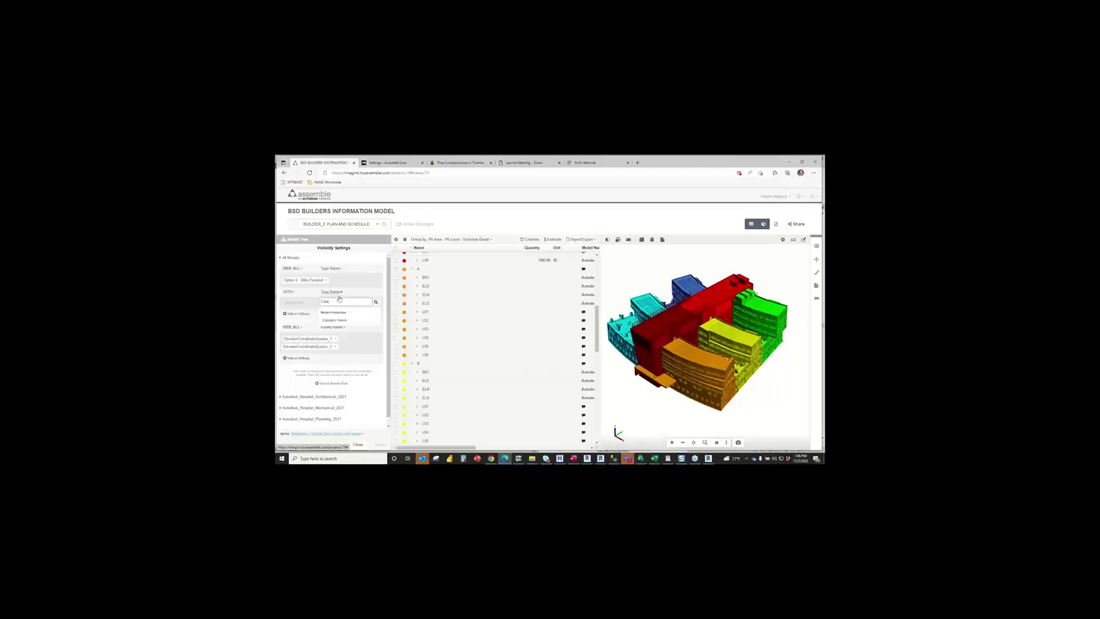
left_click(341, 322)
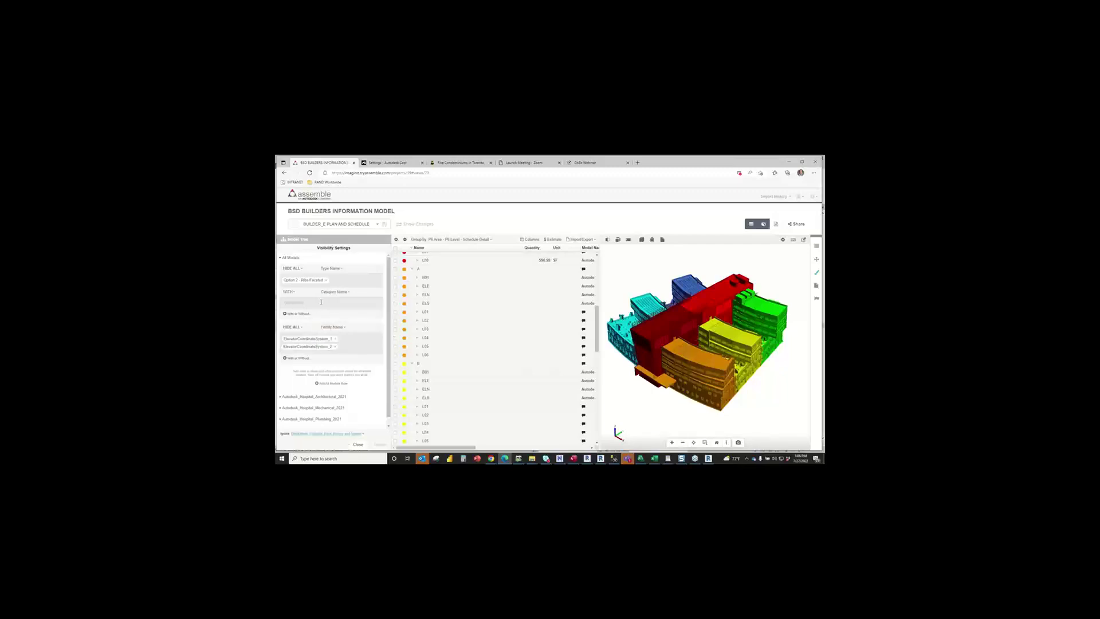
- Choose Floors as the condition's category value and update the model's visibility
left_click(321, 302)
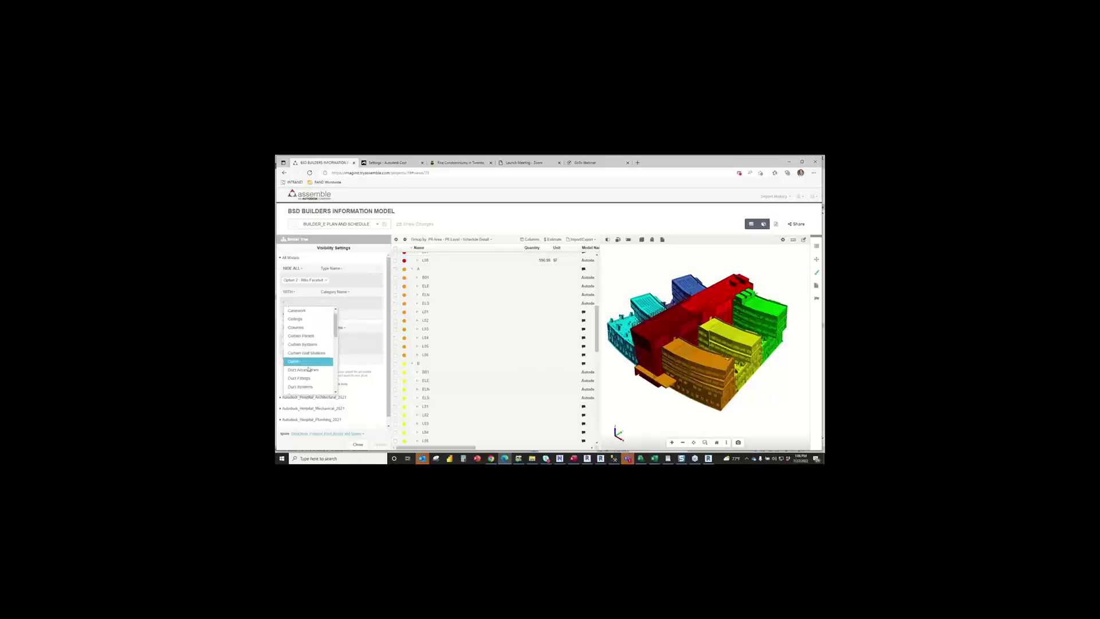
scroll(309, 367, "down", 2)
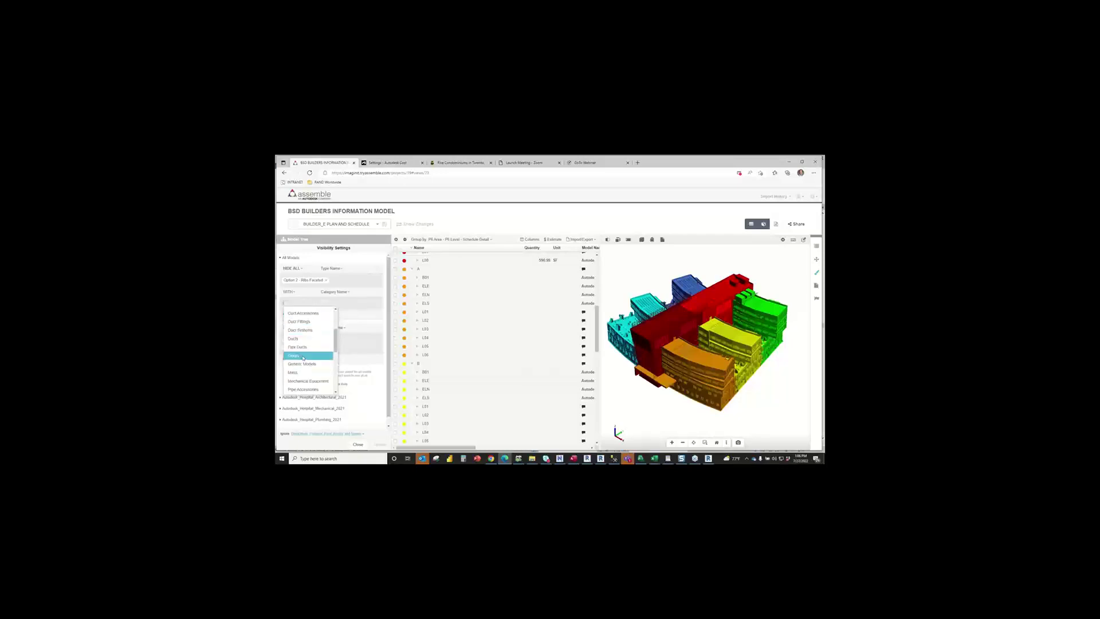
left_click(303, 356)
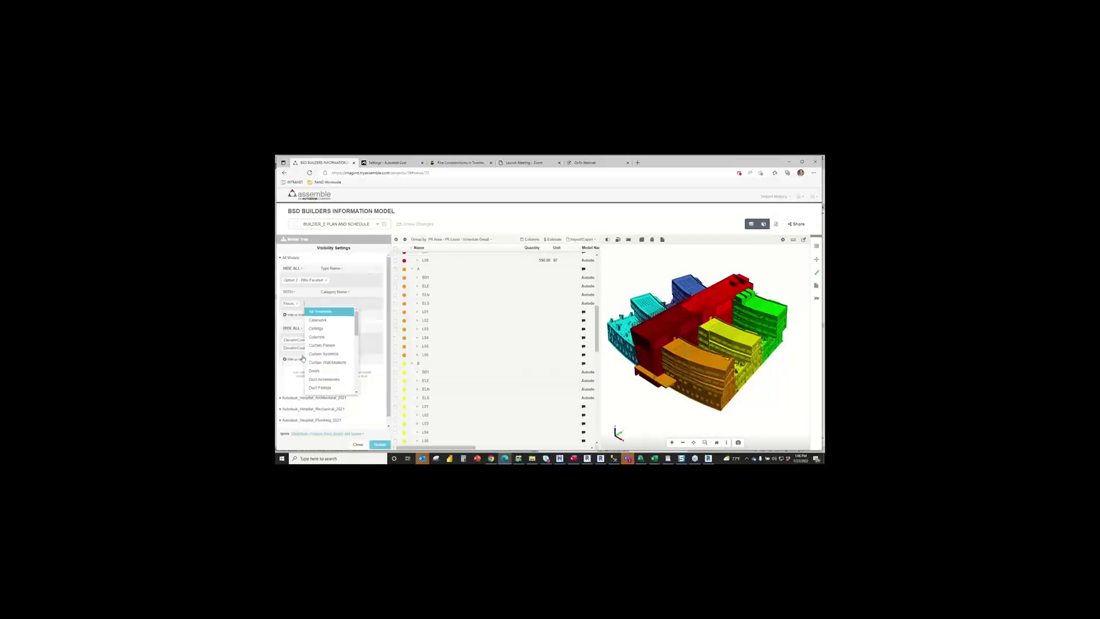
left_click(380, 446)
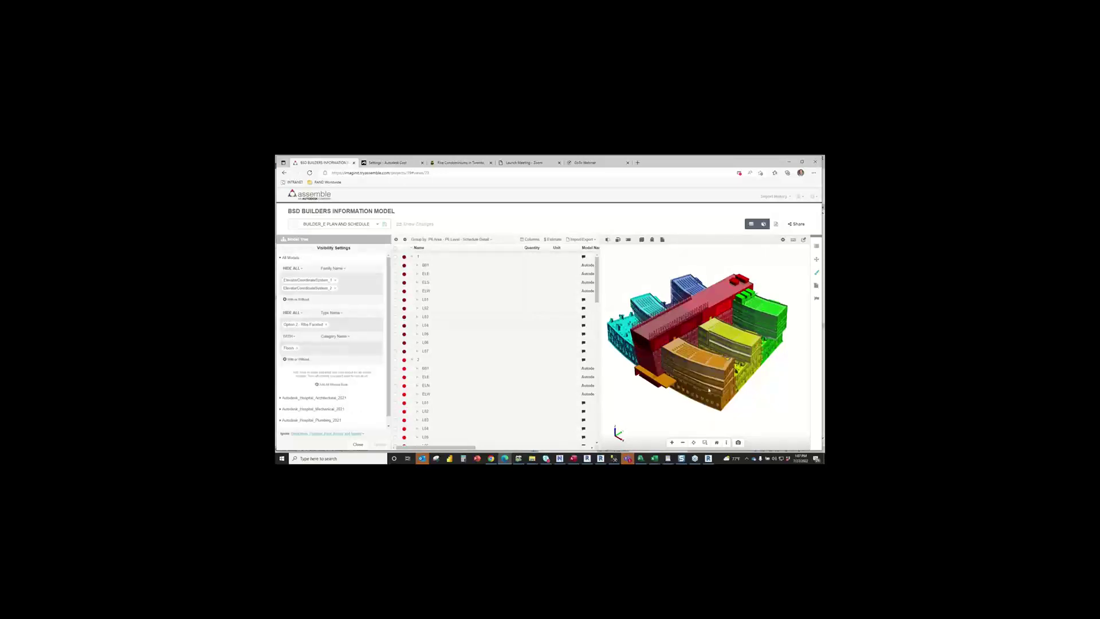
- Inspect the Option 2 mass element around the orange wing up close and across the whole building
scroll(709, 389, "up", 10)
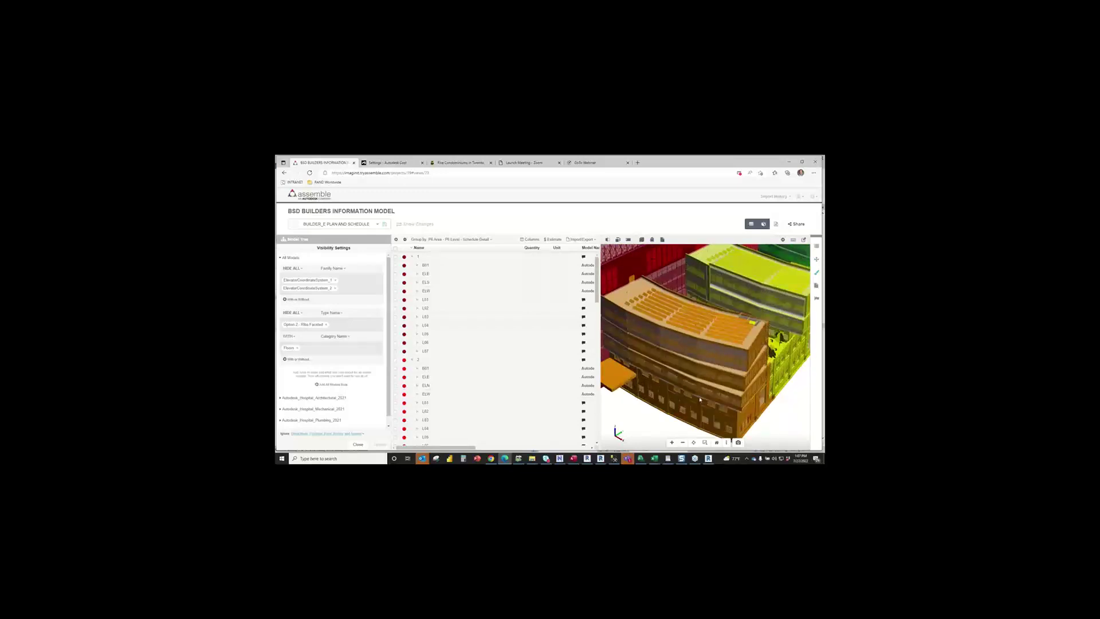
left_click(700, 400)
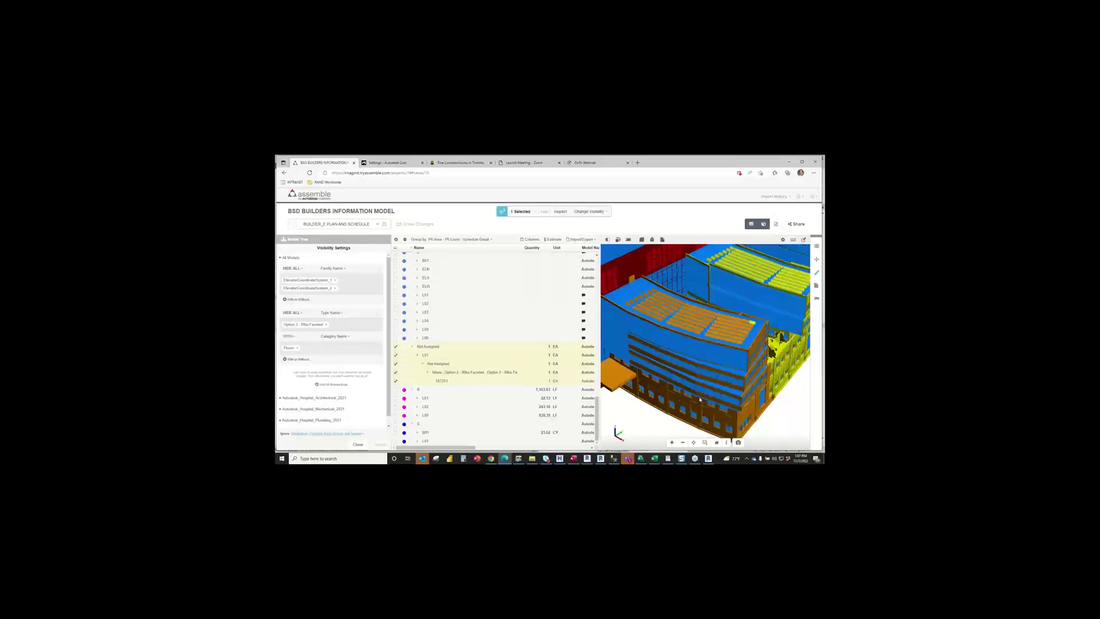
left_click(784, 398)
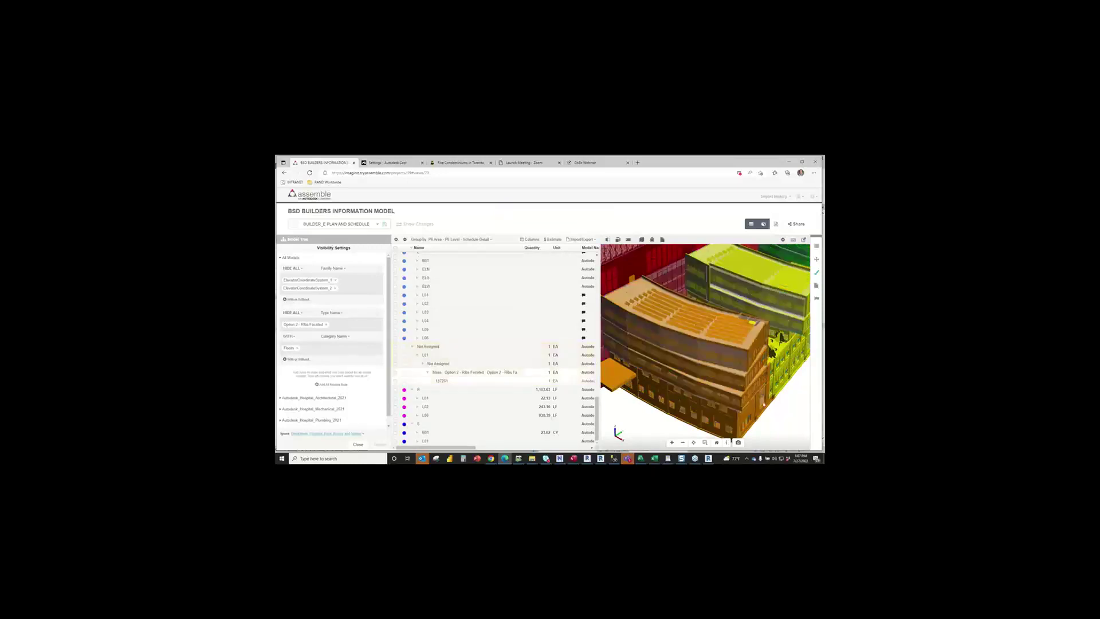
scroll(713, 391, "down", 6)
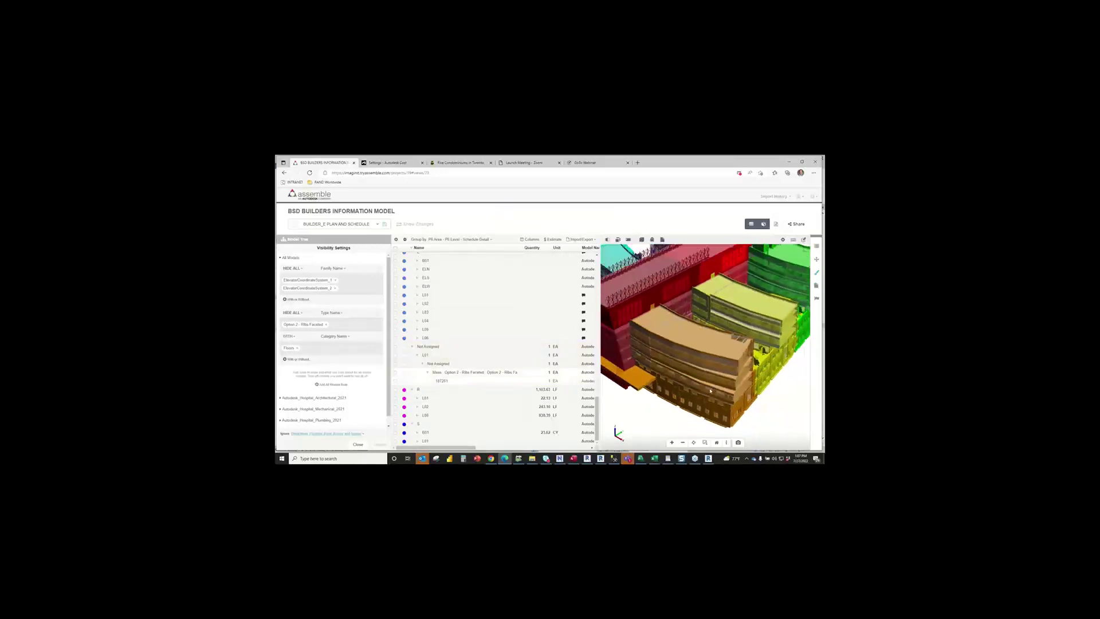
scroll(710, 391, "down", 1)
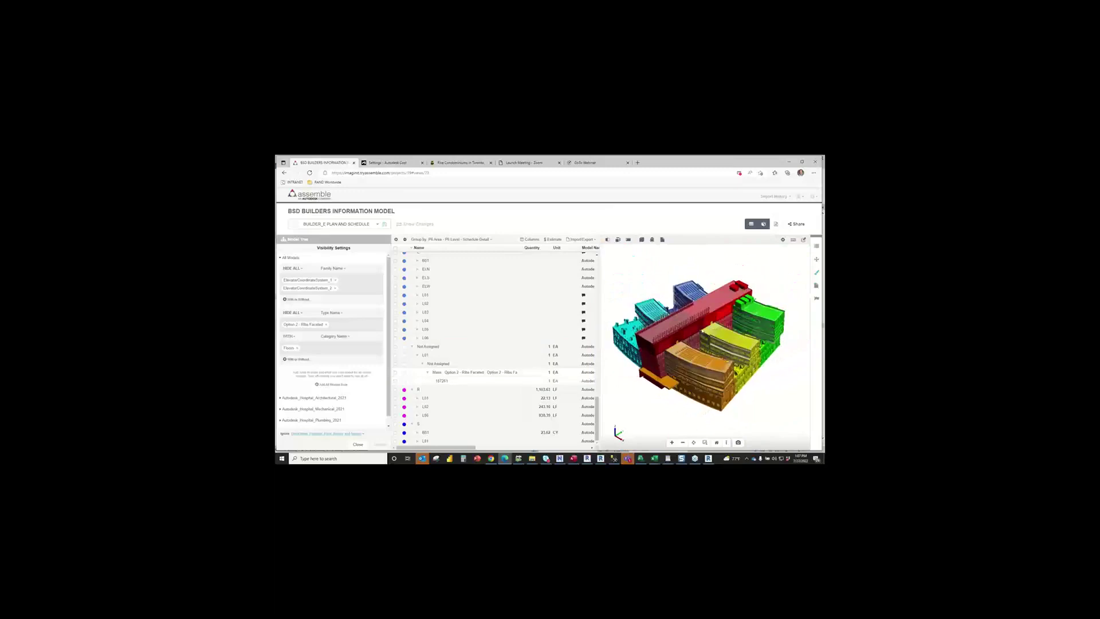
left_click(683, 371)
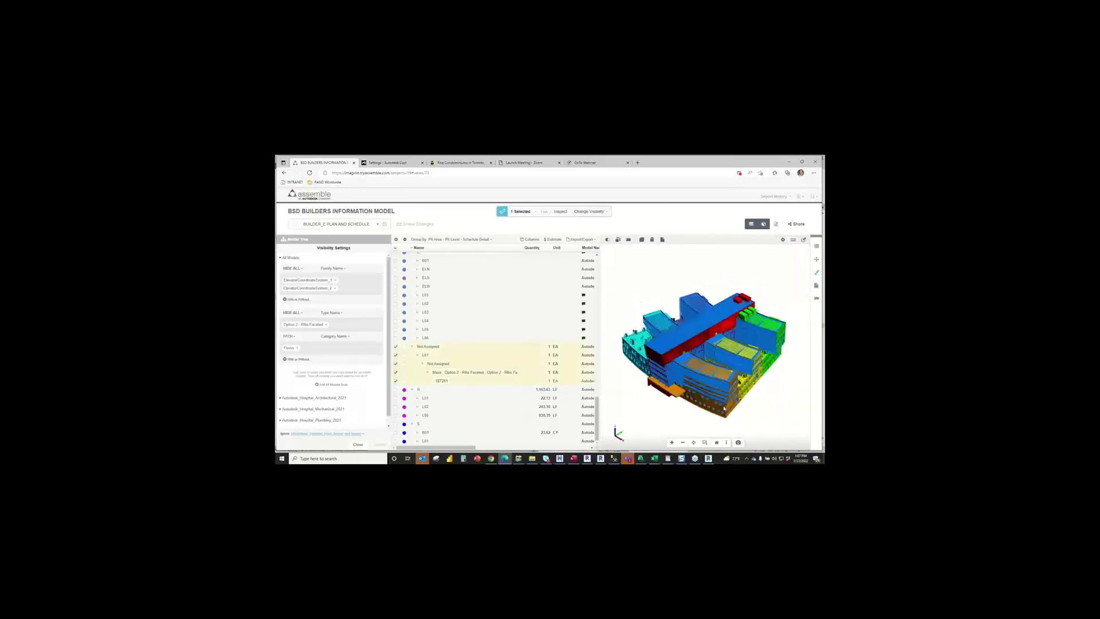
- Select the lower exterior wall of the orange wing and examine its WBS values in the Assemble properties
double_click(723, 409)
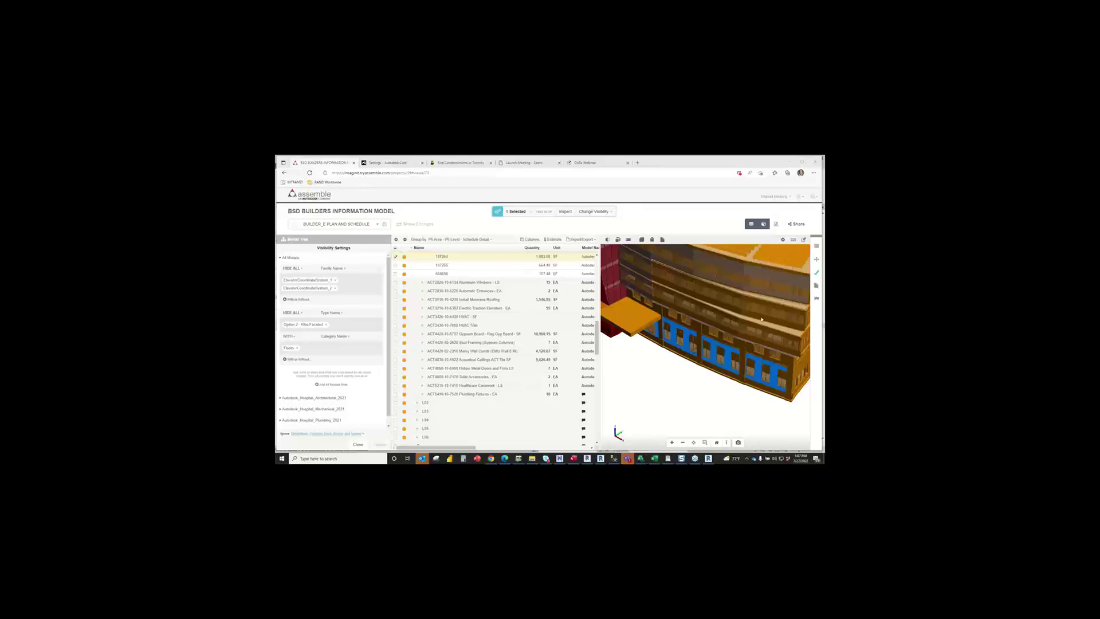
left_click(815, 248)
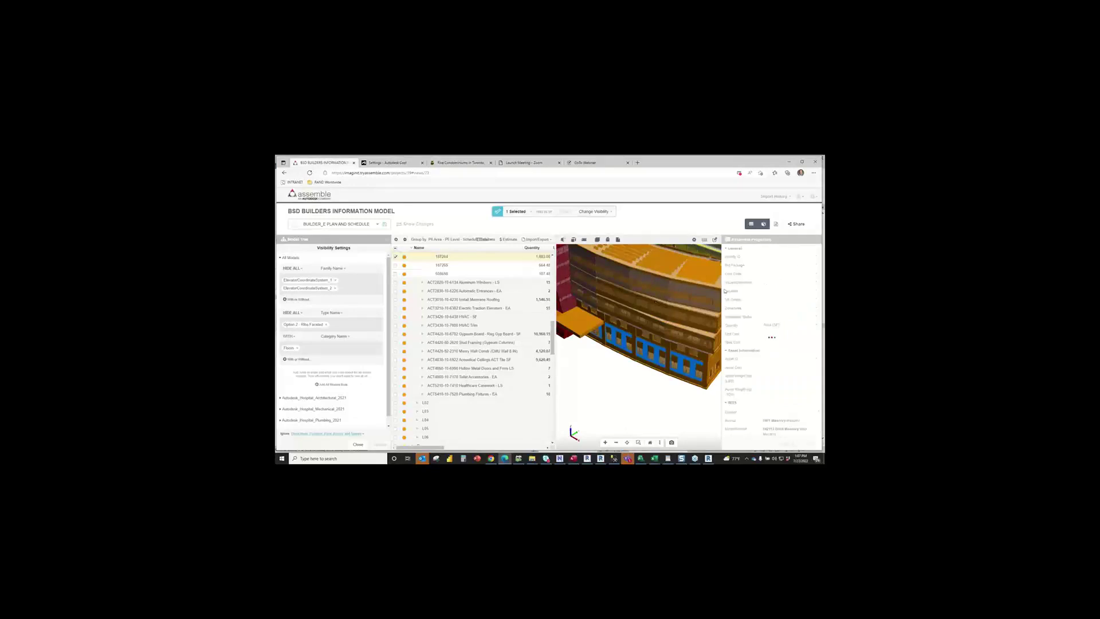
scroll(767, 323, "down", 3)
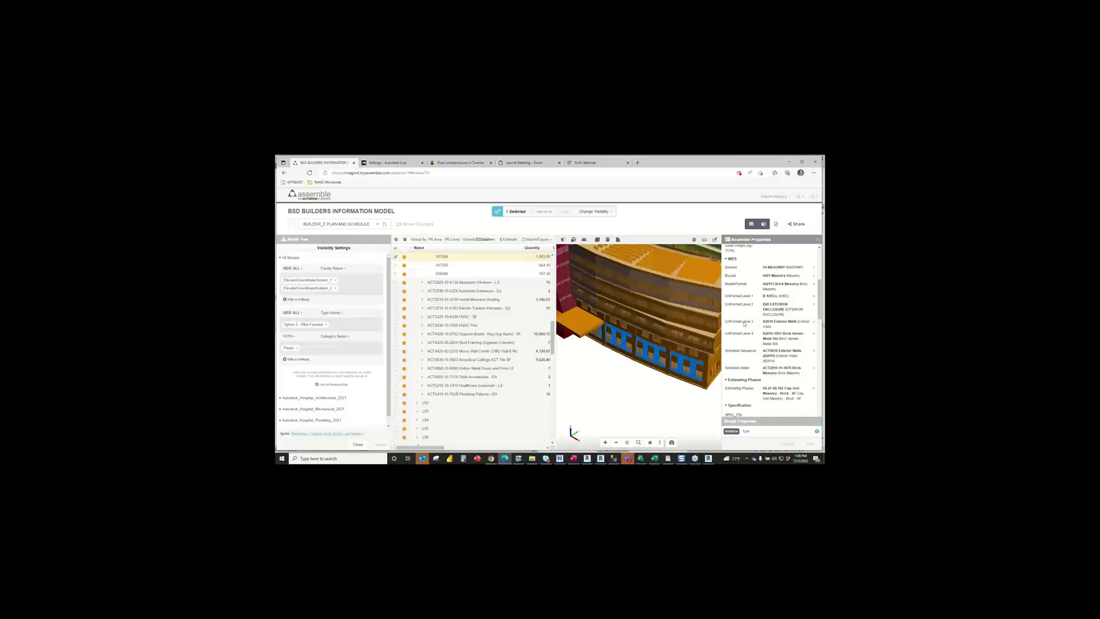
- Examine the selected wall's specification and scheduling properties and its place in the whole building
scroll(747, 322, "down", 3)
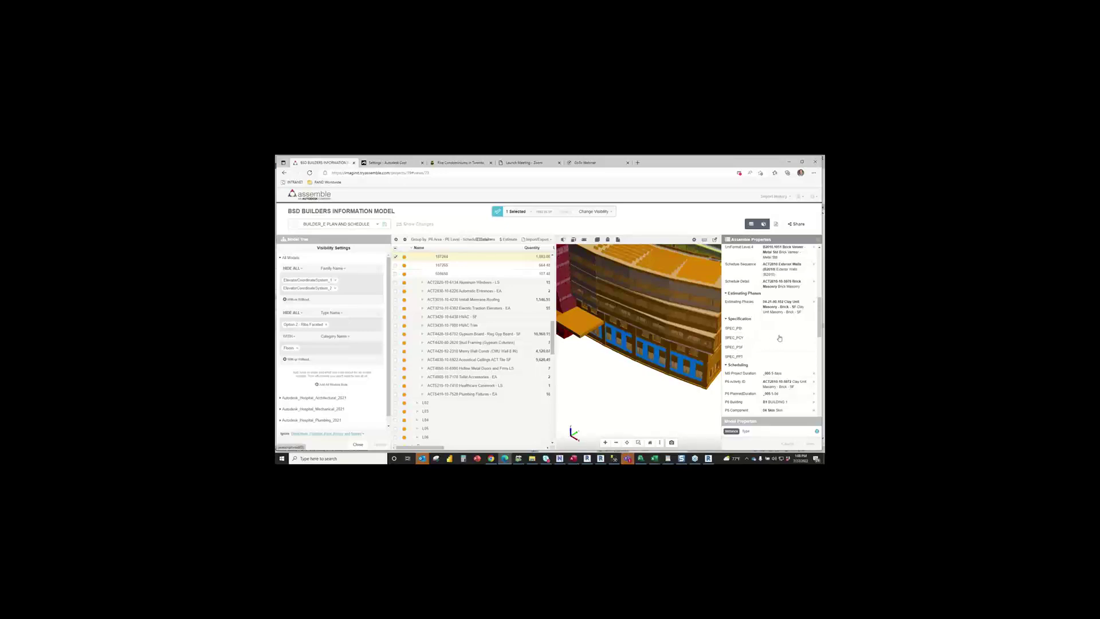
scroll(781, 340, "down", 2)
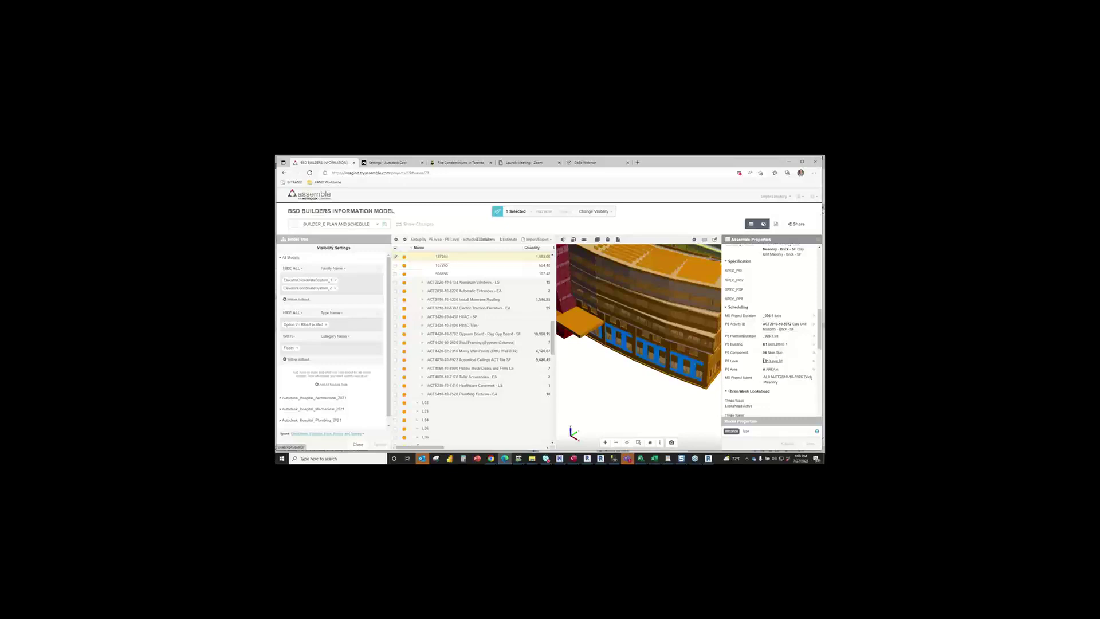
left_click_drag(631, 310, 649, 288)
scroll(649, 288, "down", 5)
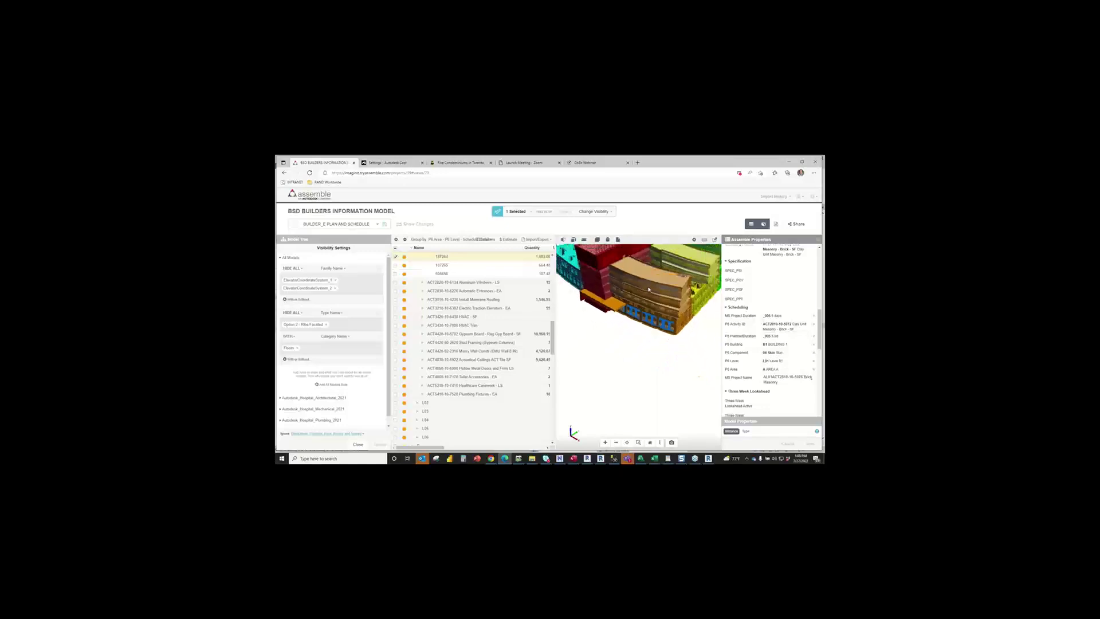
scroll(648, 286, "up", 3)
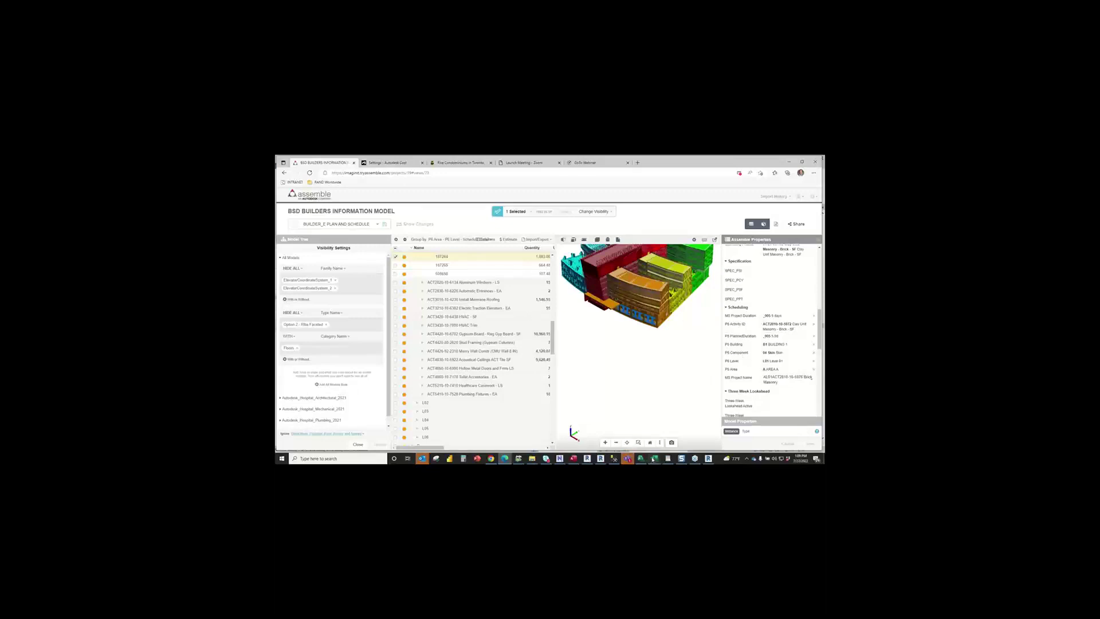
- Switch to the Autodesk Hospital activities by area and level workbook in Excel and go to its first rows
mouse_move(652, 459)
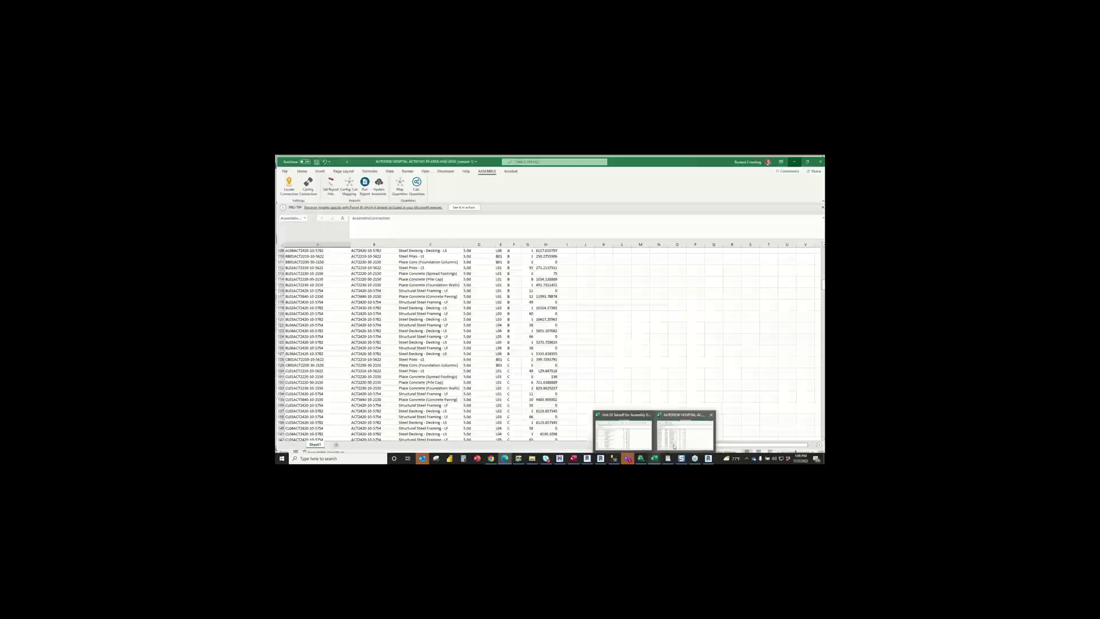
left_click(685, 430)
scroll(462, 286, "up", 11)
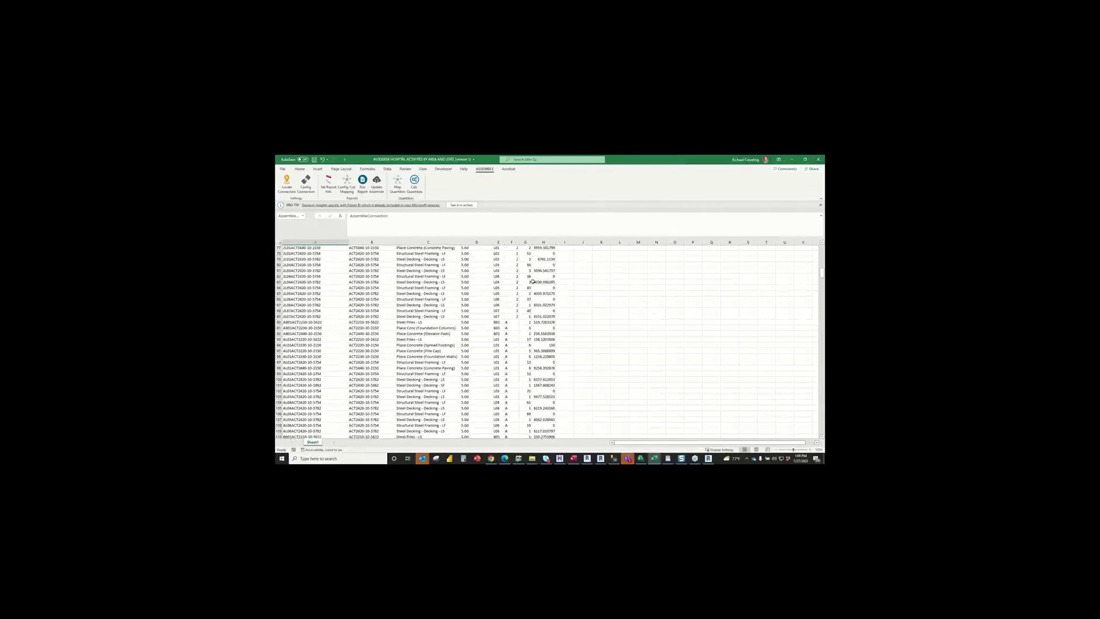
left_click_drag(821, 269, 821, 244)
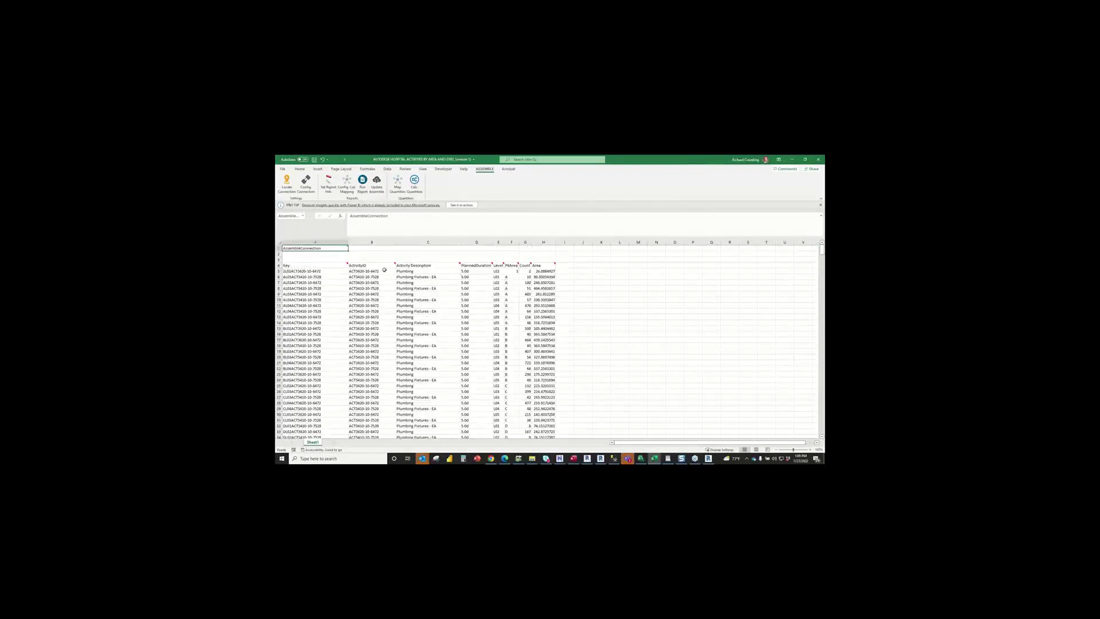
- Inspect the activity rows by selecting the first key, the Key through PlannedDuration columns, and cells in the Level column
left_click(324, 271)
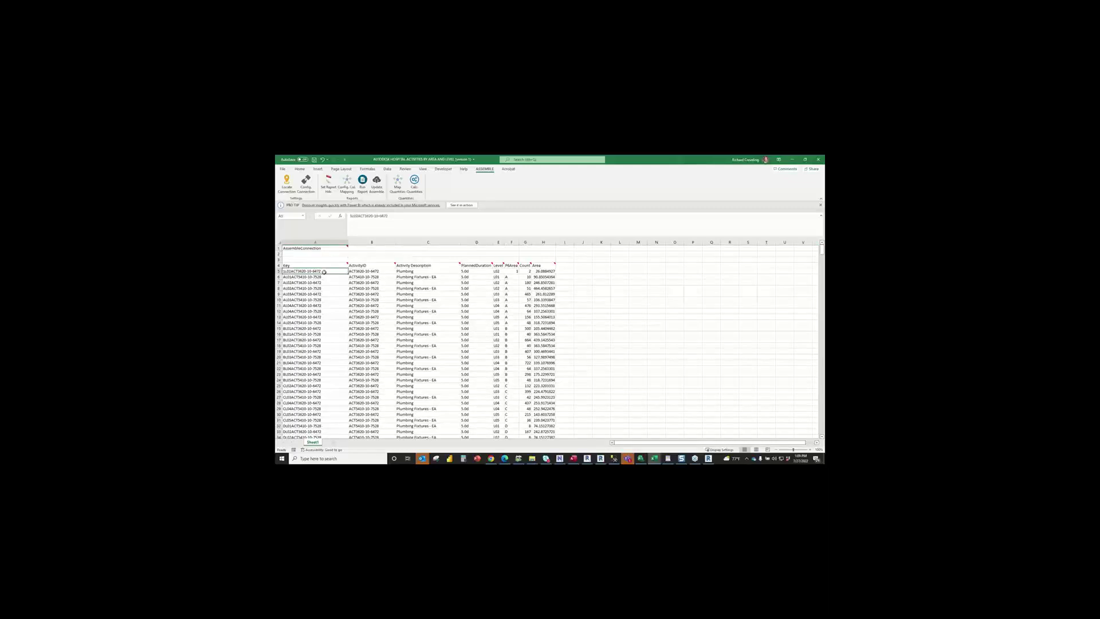
left_click_drag(323, 272, 486, 422)
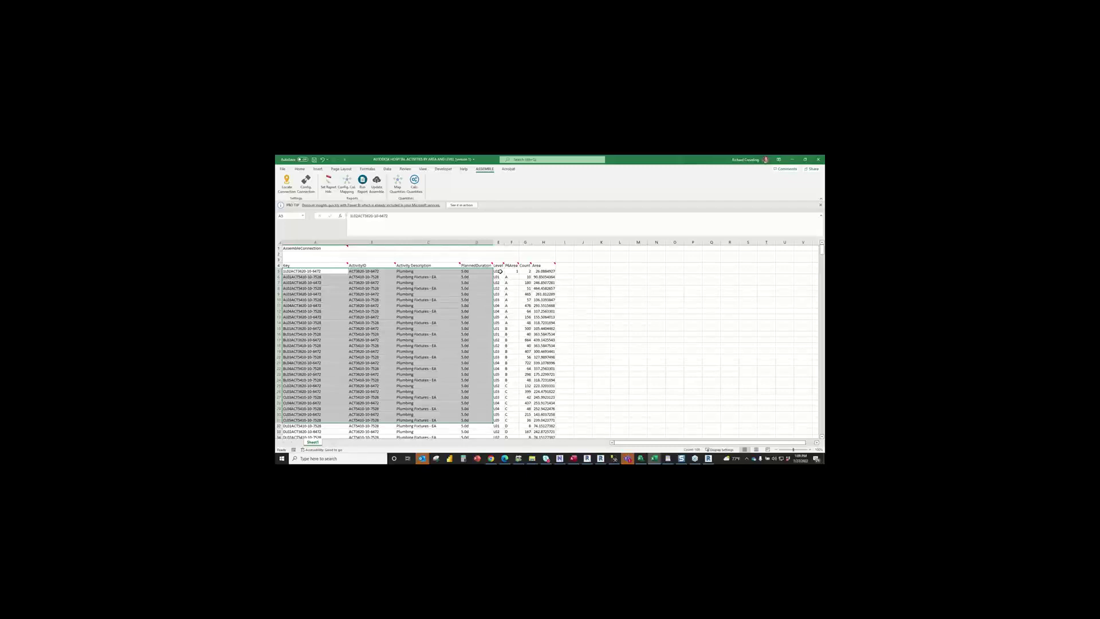
left_click(498, 271)
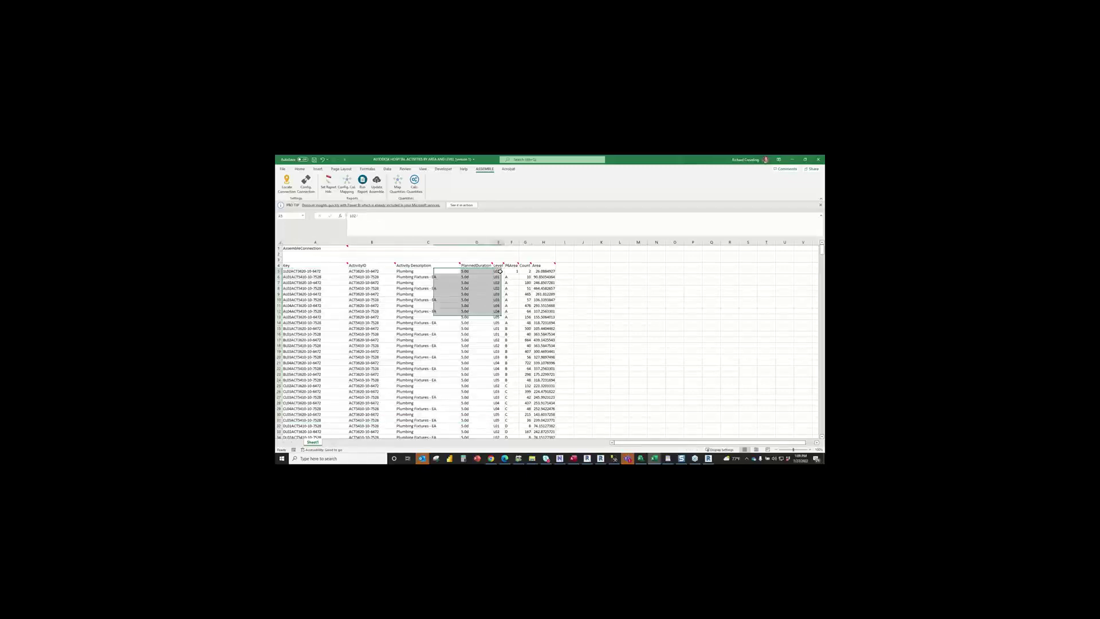
left_click(495, 294)
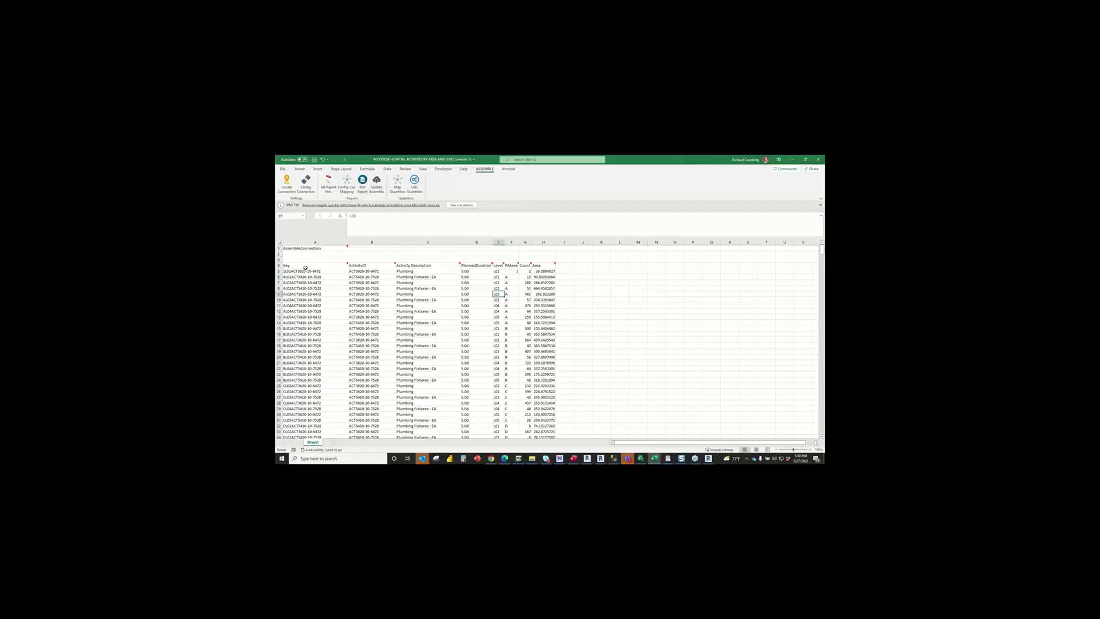
- Switch to the hospital schedule in Microsoft Project and examine the concrete activities grouped by level and their bars
left_click(642, 459)
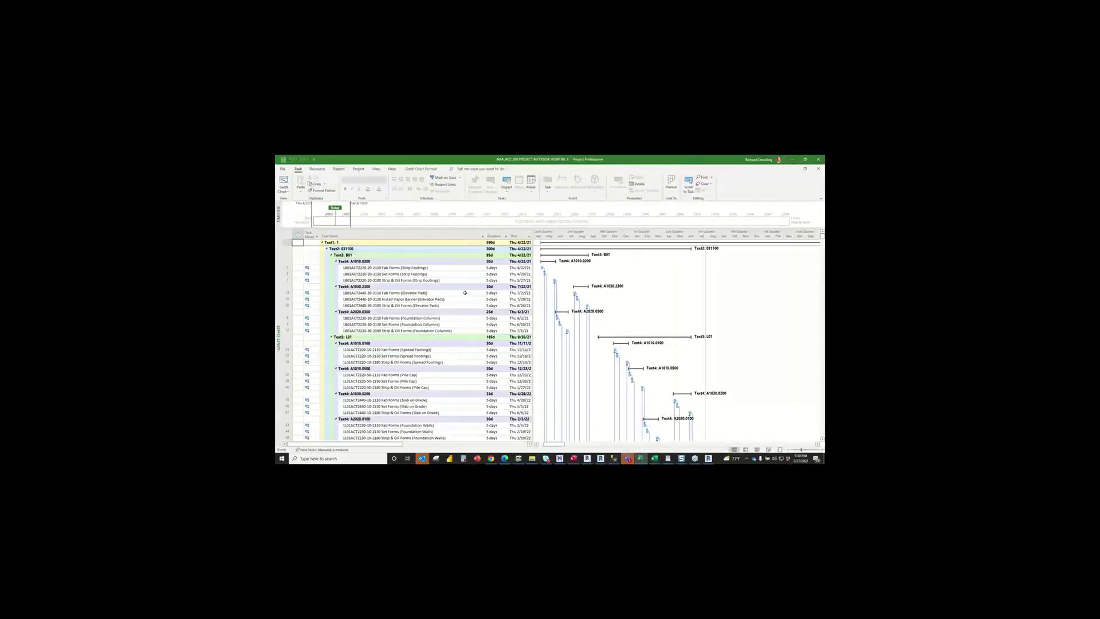
scroll(465, 292, "down", 2)
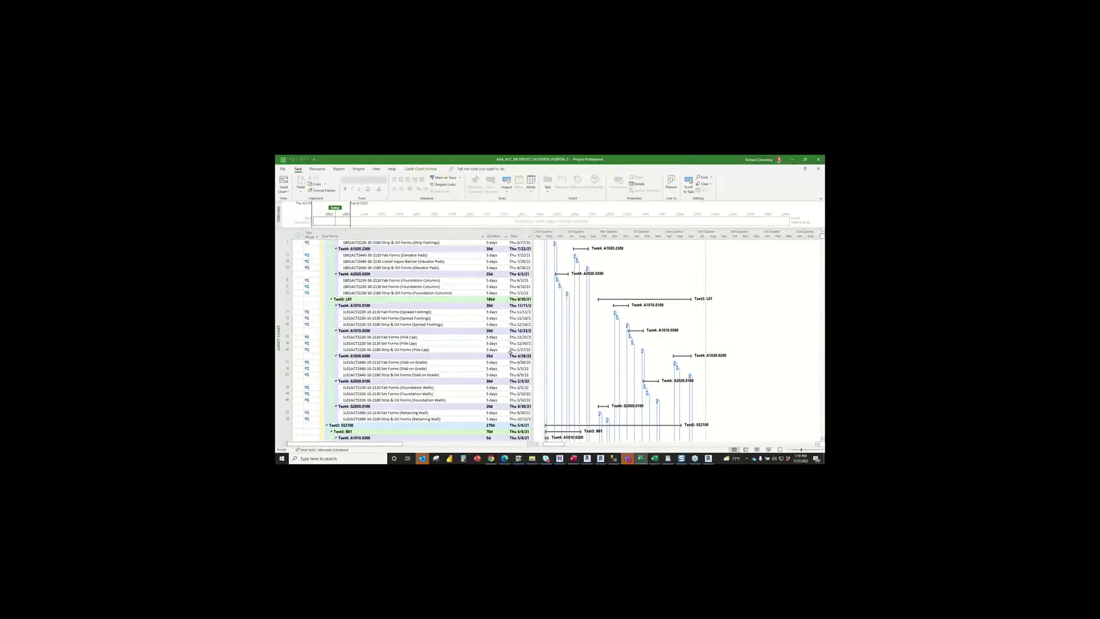
scroll(489, 331, "down", 9)
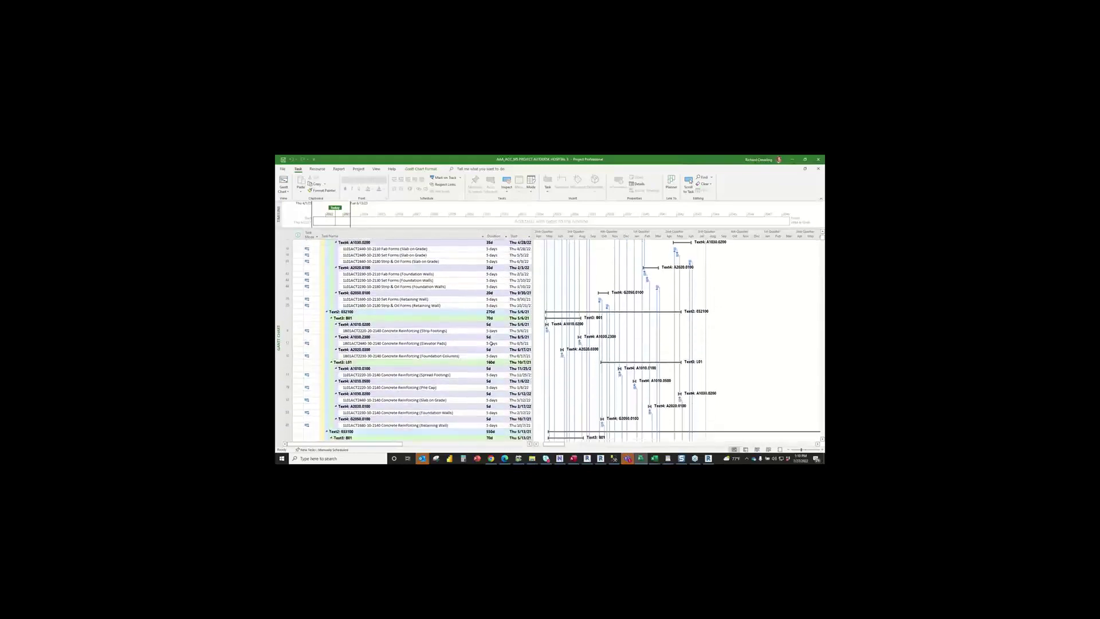
scroll(494, 352, "down", 9)
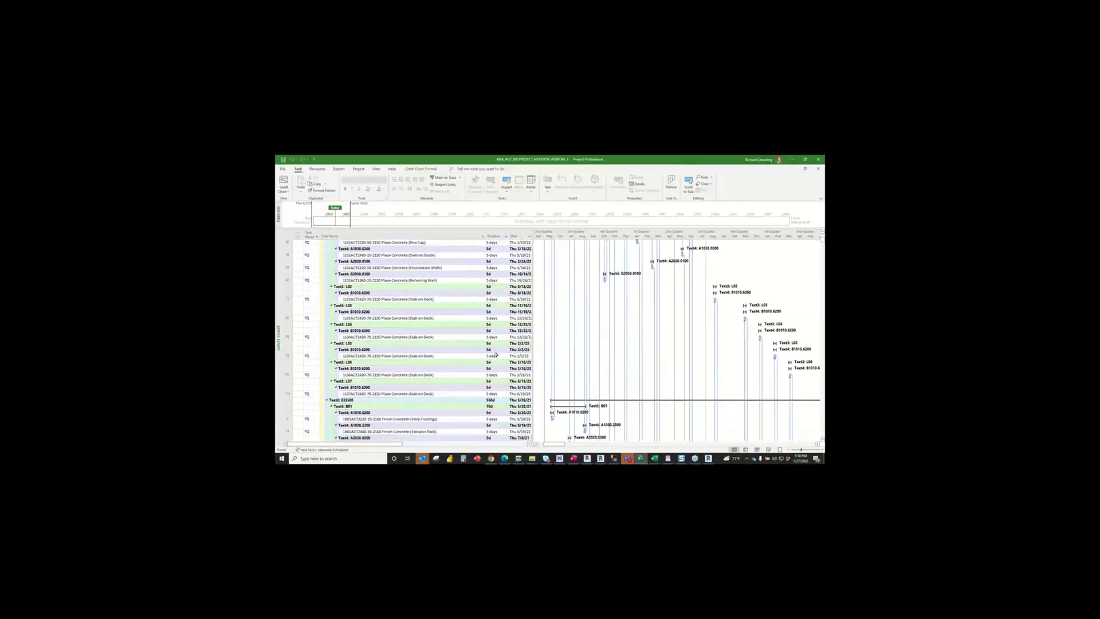
scroll(496, 354, "down", 6)
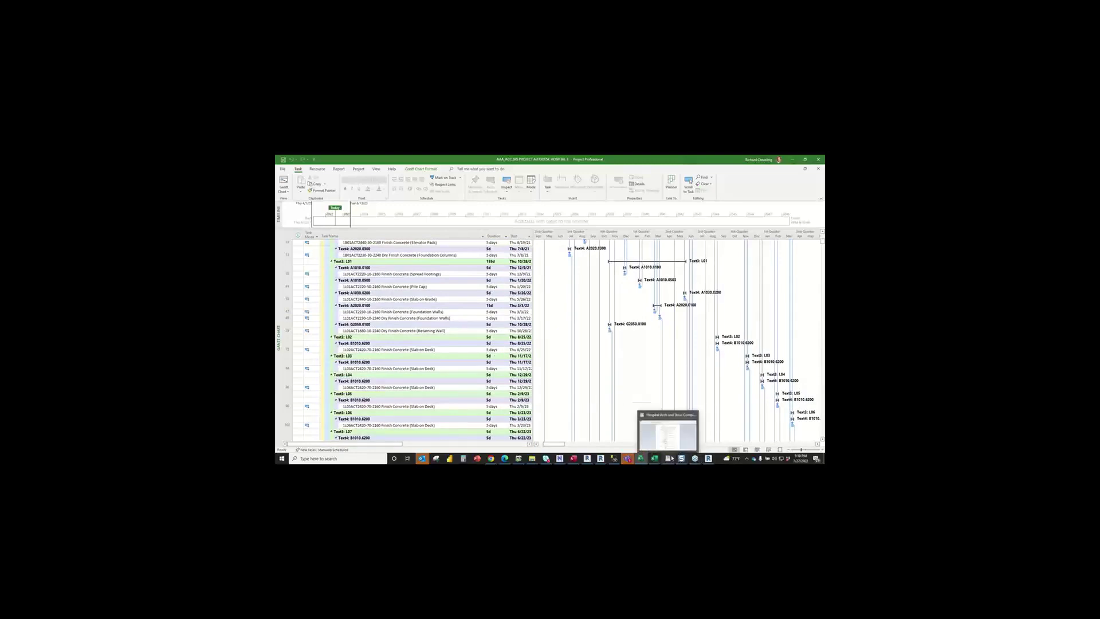
- Switch to the hospital selection-set XML in WordPad and highlight the Place Conc (Foundation Columns view folder name
left_click(672, 446)
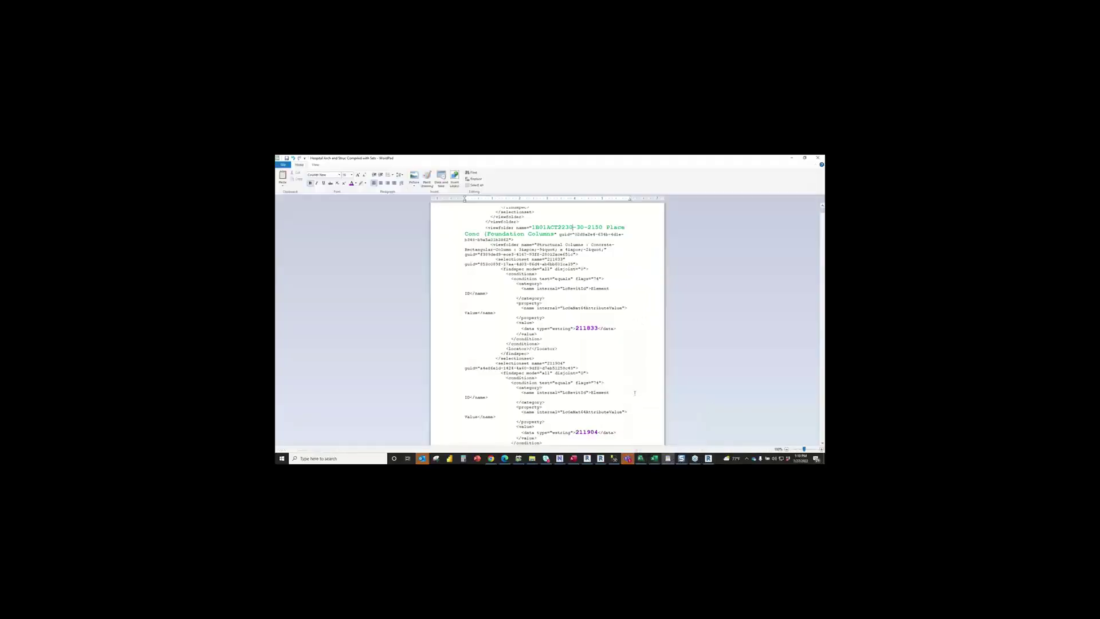
scroll(612, 367, "up", 3)
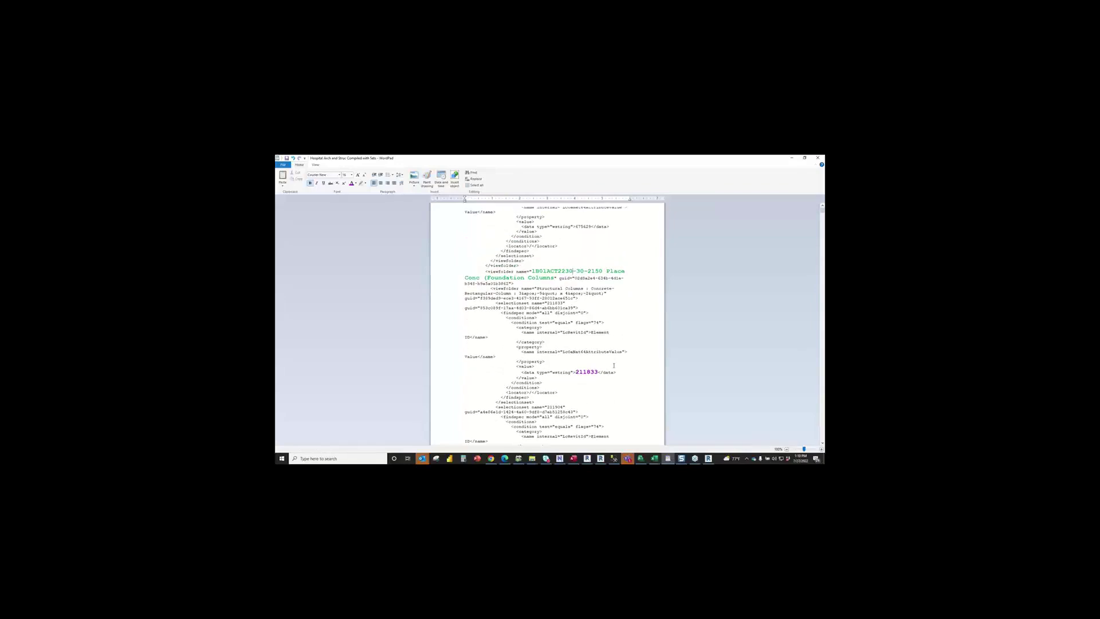
scroll(614, 365, "down", 3)
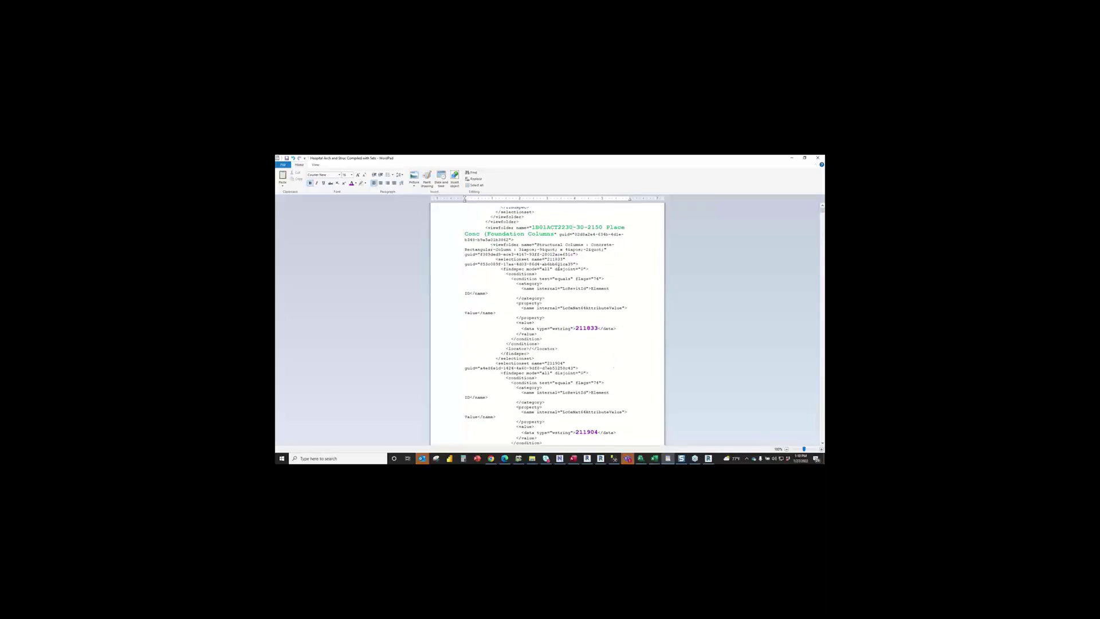
left_click_drag(531, 227, 554, 235)
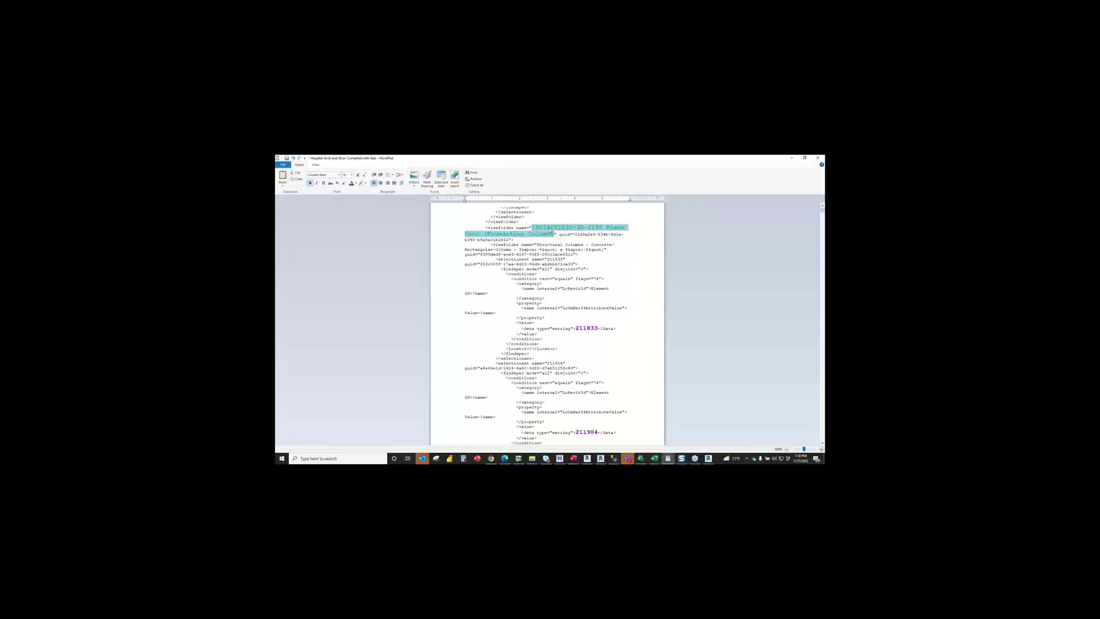
- Examine how the foundation columns folder nests selection sets and matches each one to an Element ID value
scroll(585, 296, "down", 3)
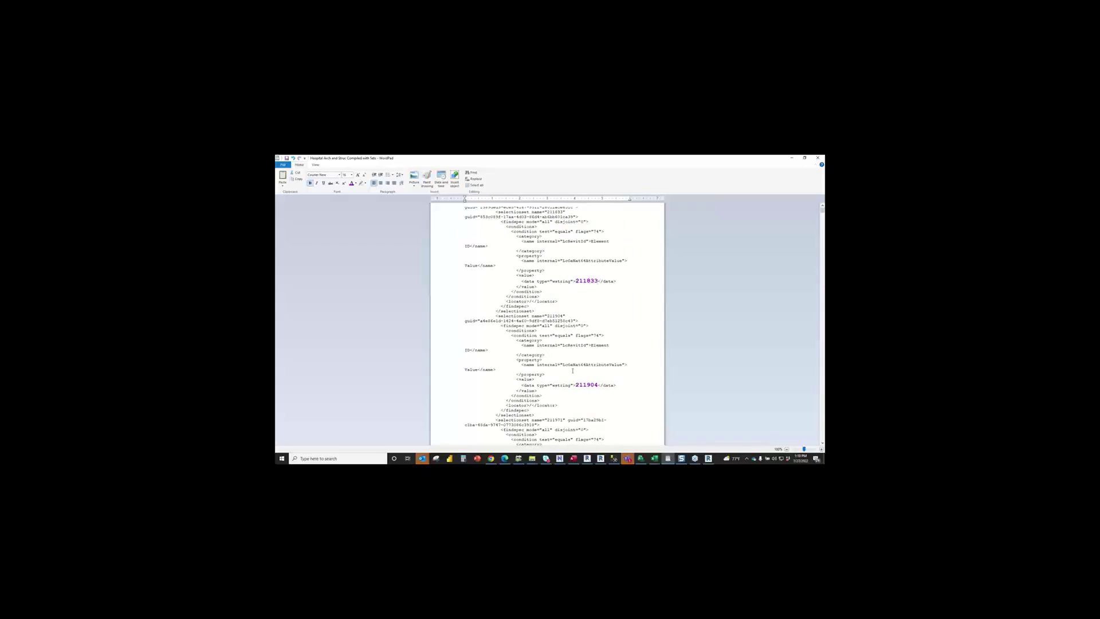
scroll(598, 371, "down", 5)
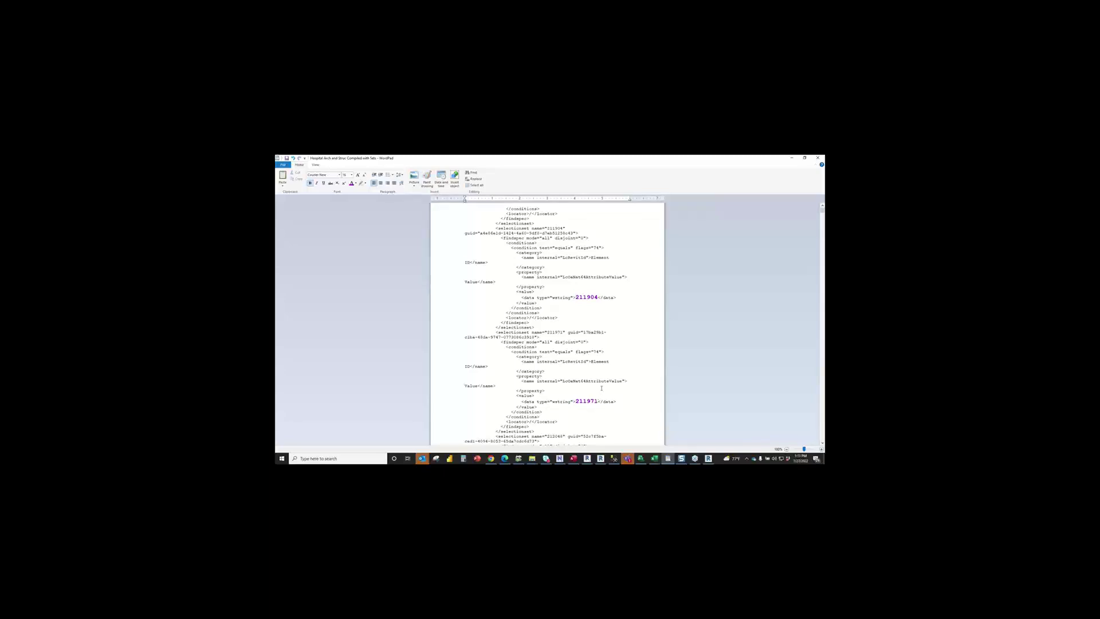
scroll(597, 379, "up", 8)
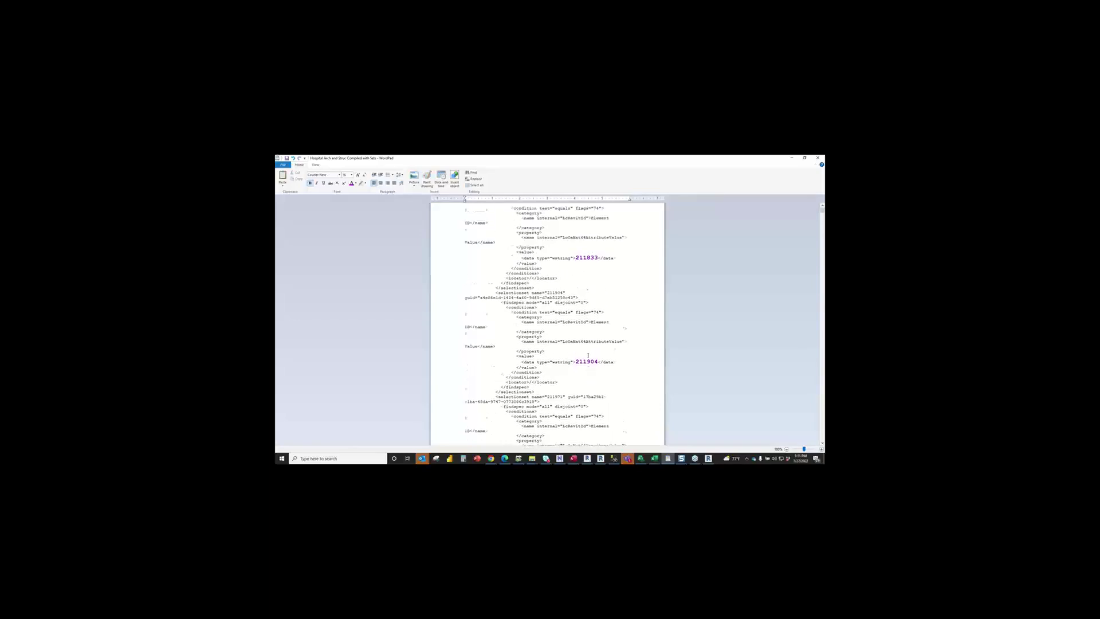
scroll(588, 356, "up", 8)
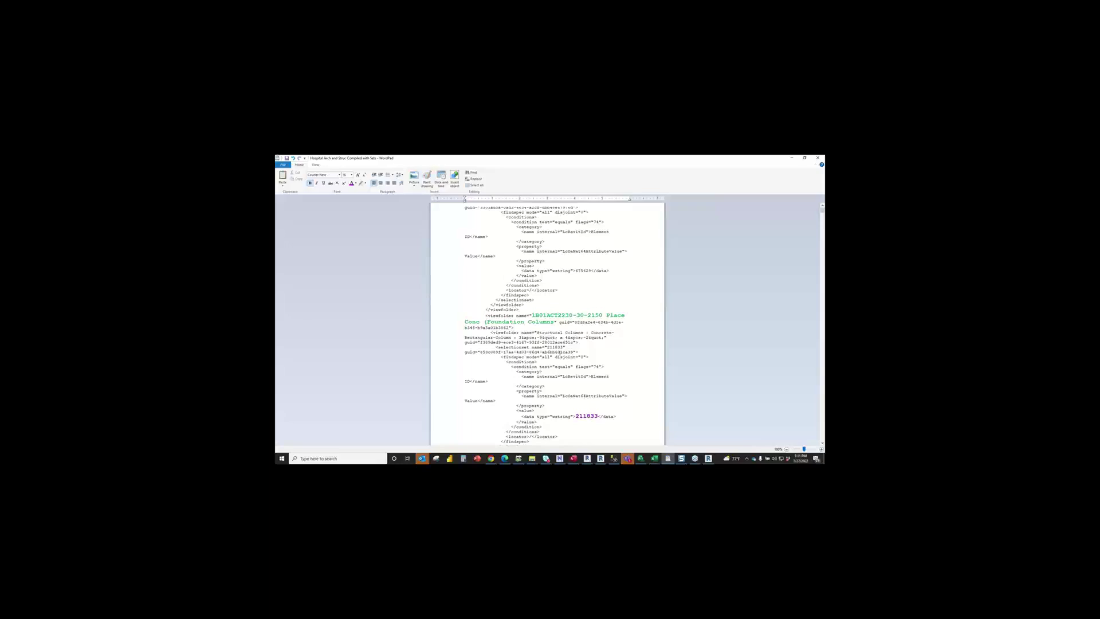
scroll(578, 391, "down", 10)
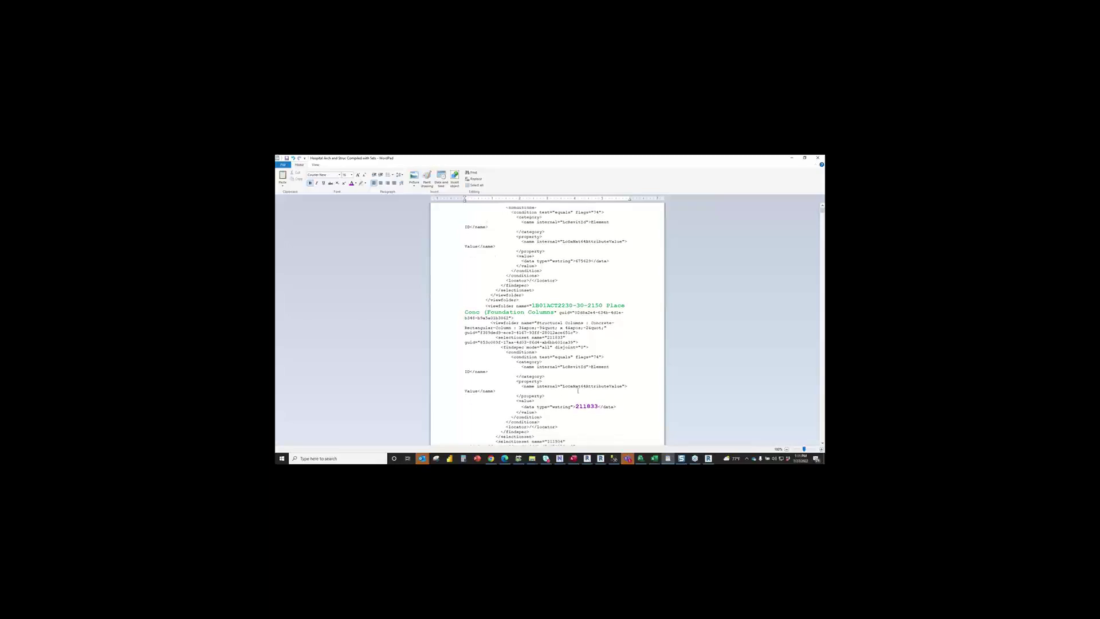
scroll(578, 390, "down", 1)
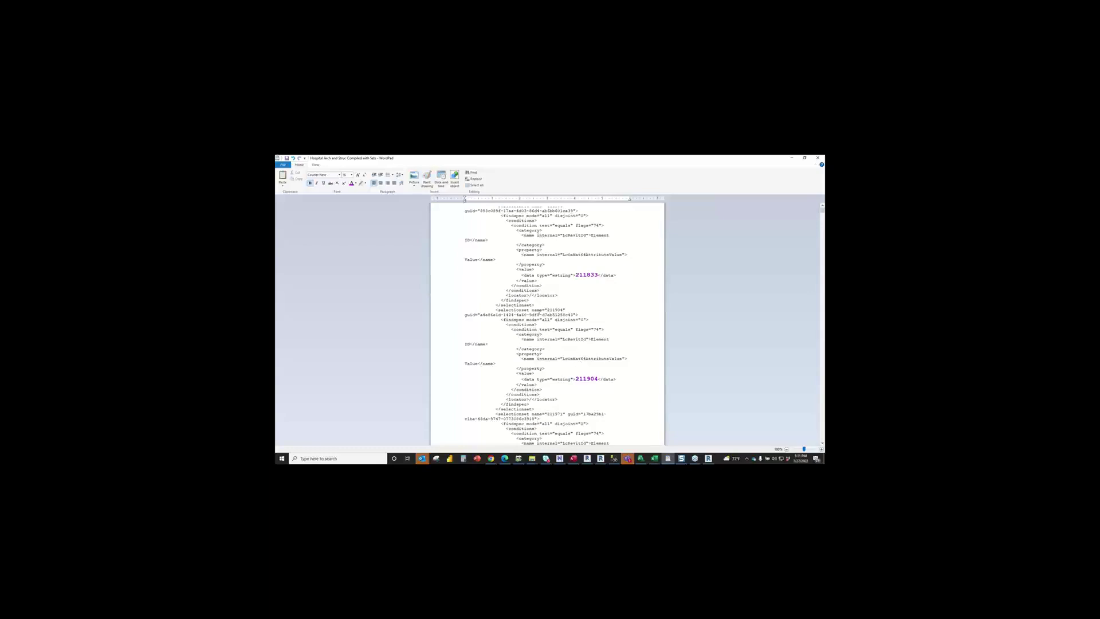
left_click(520, 300)
scroll(522, 300, "up", 2)
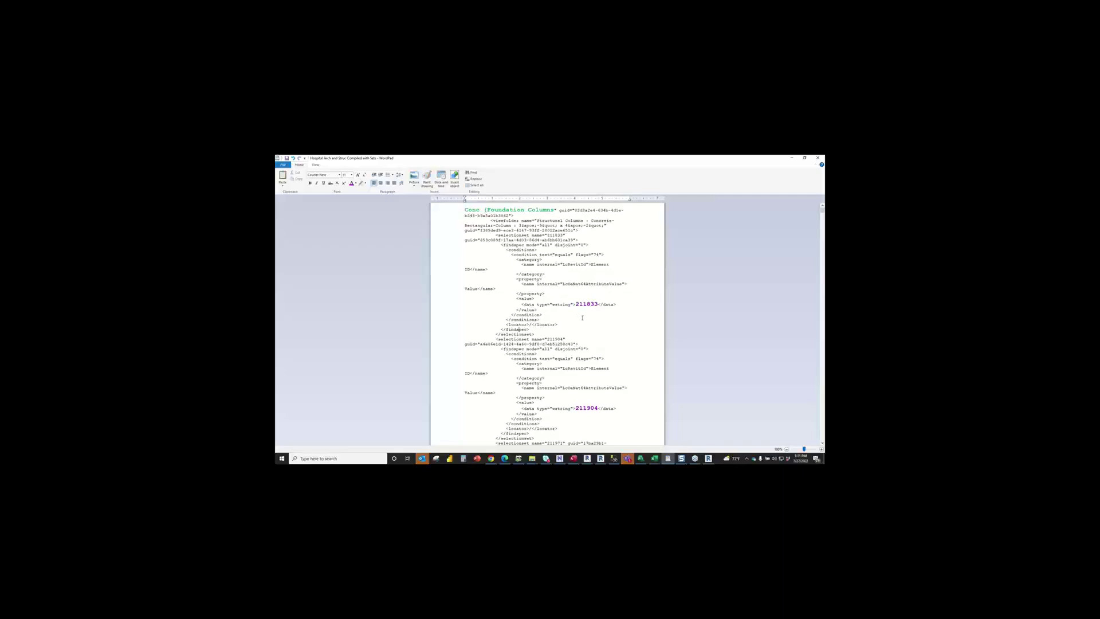
scroll(583, 319, "up", 2)
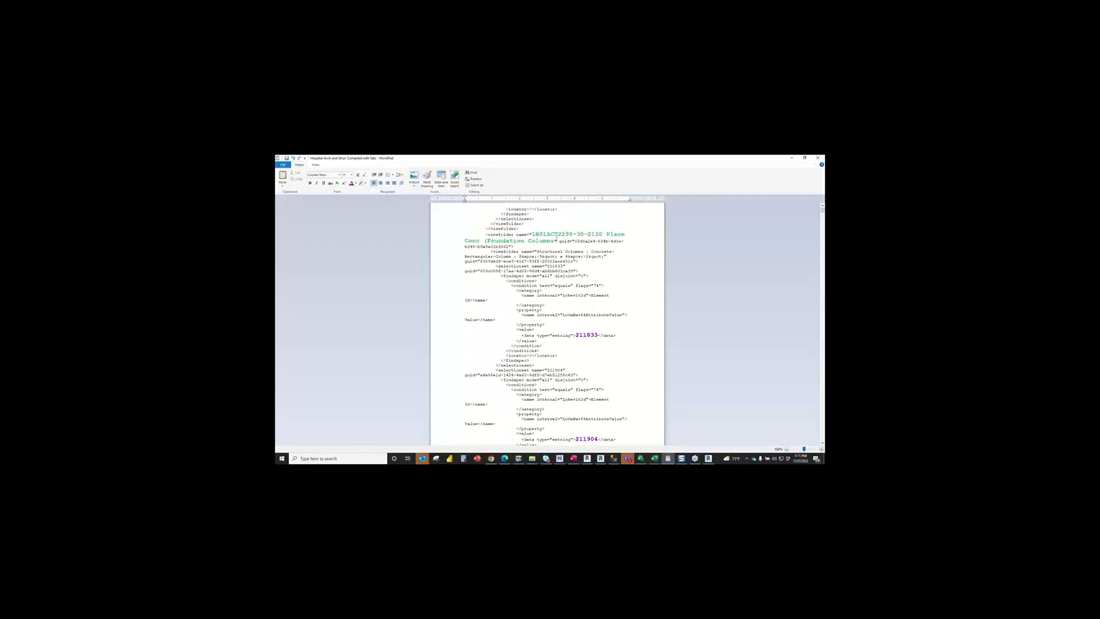
left_click(555, 234)
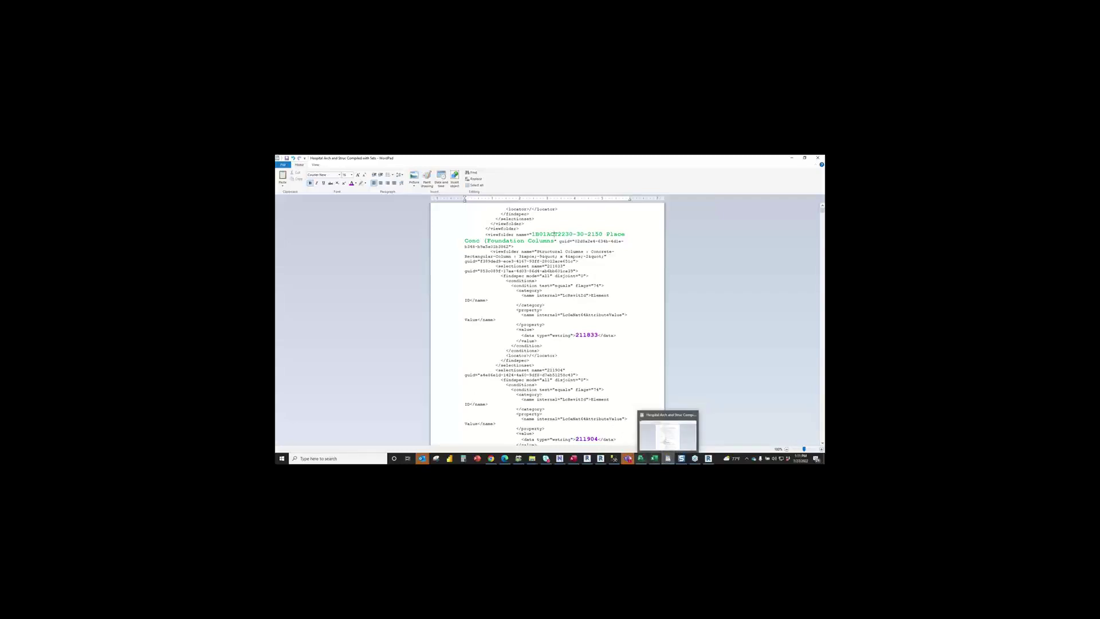
- Switch to the compiled hospital model in Navisworks Manage, rewind the TimeLiner simulation, and move it to its end
left_click(563, 458)
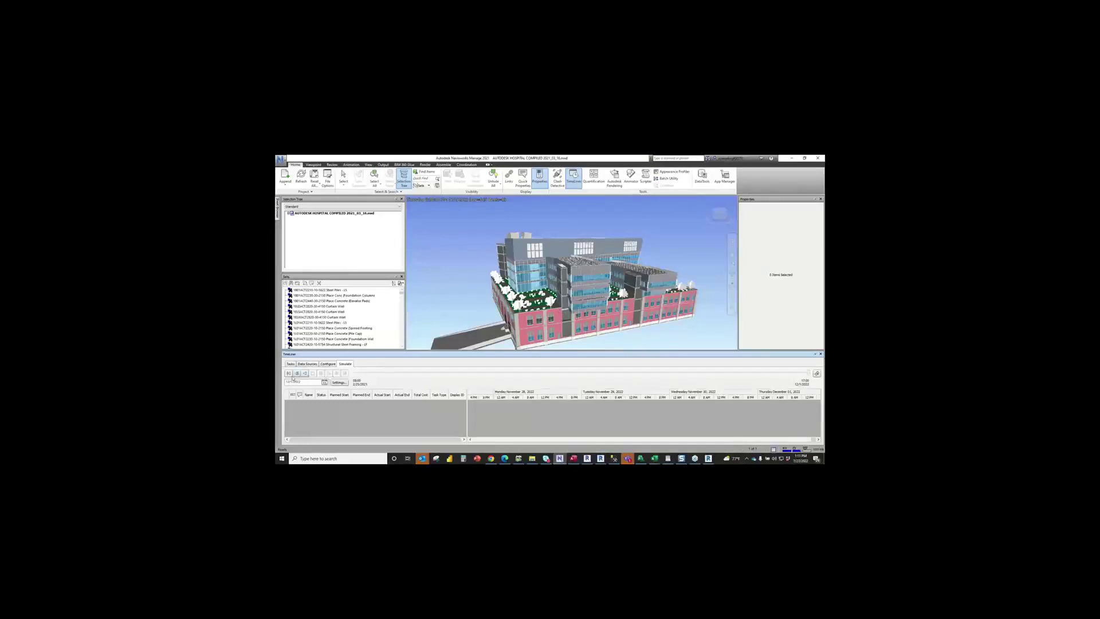
left_click(289, 373)
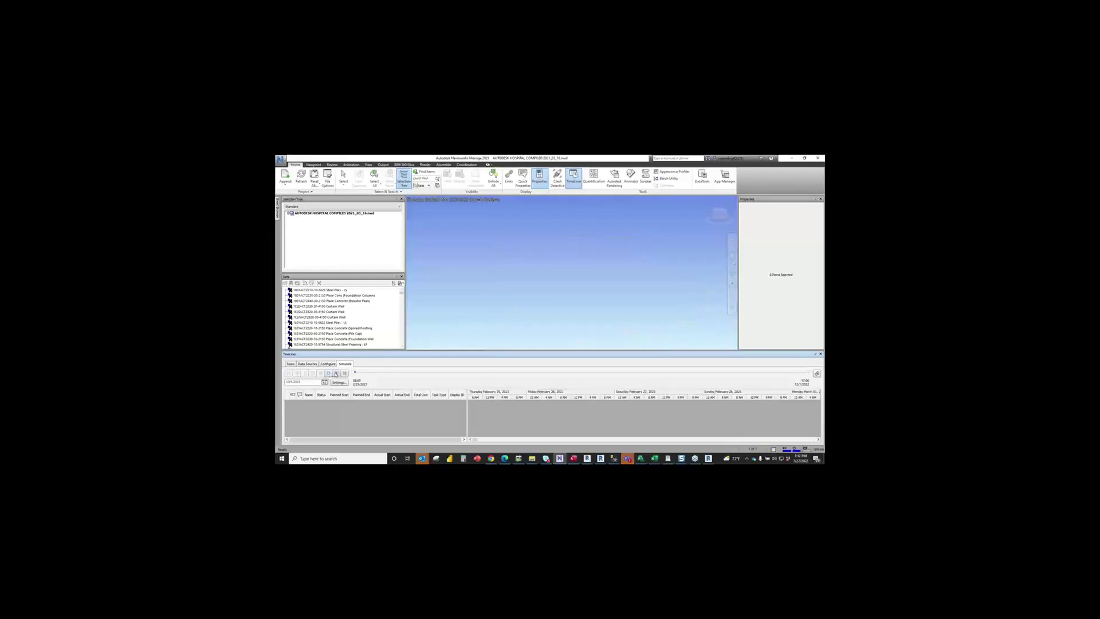
left_click(345, 373)
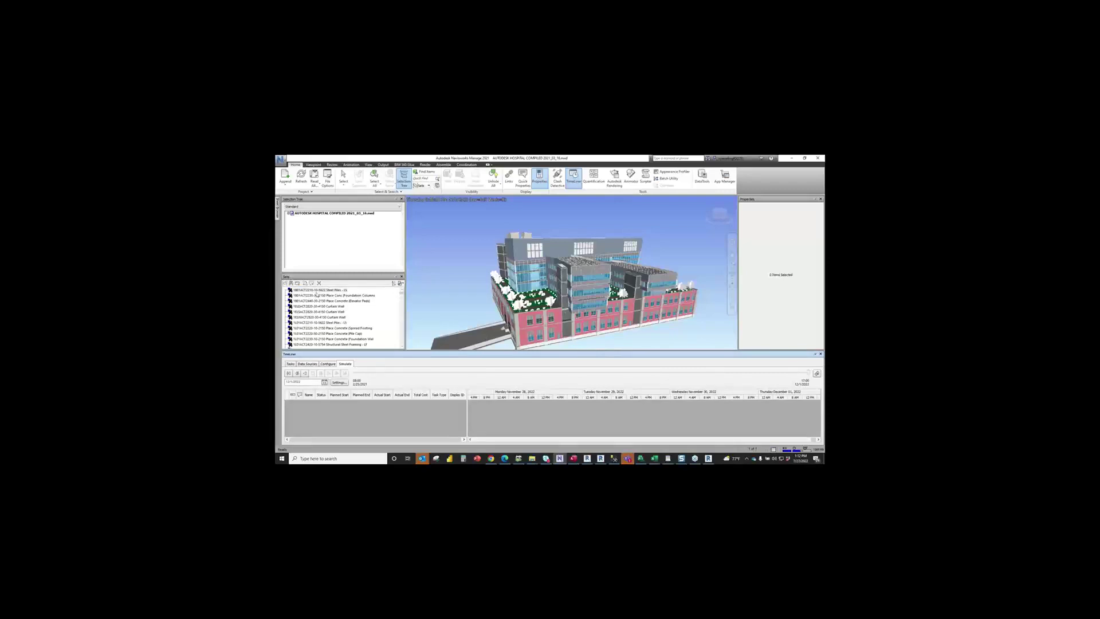
- Review the TimeLiner tasks with their attached sets, and return the construction simulation to its beginning
left_click(291, 364)
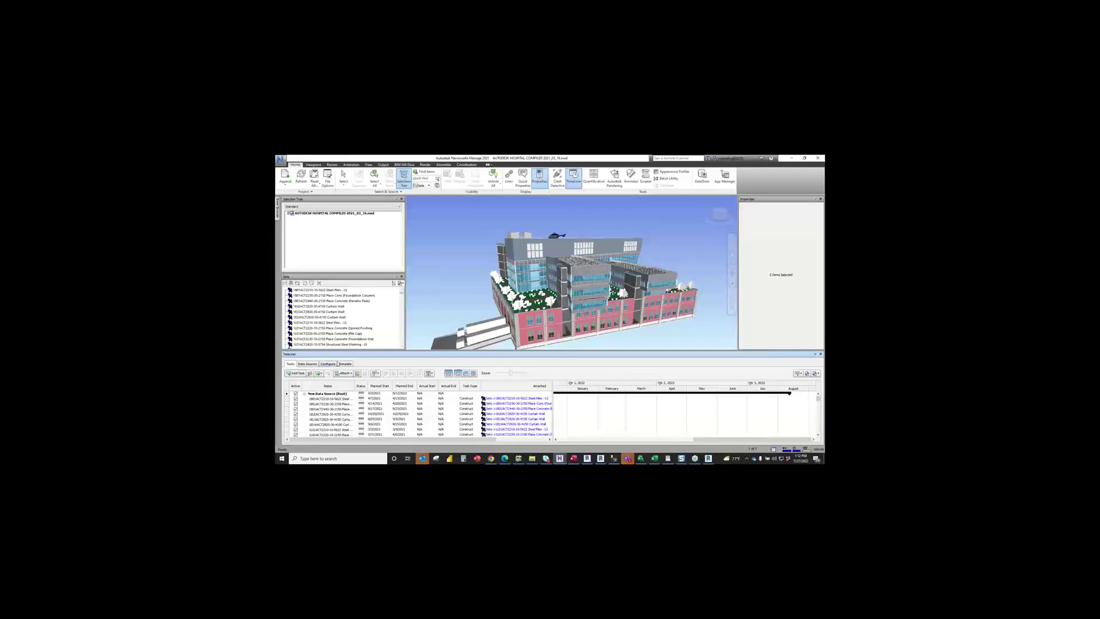
left_click(344, 363)
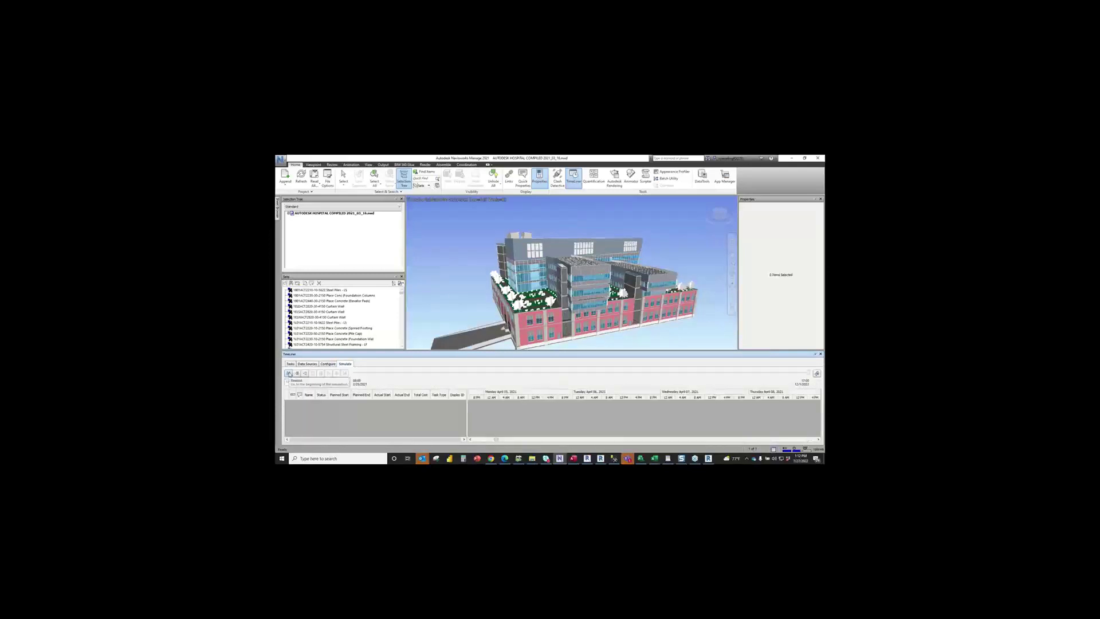
left_click(289, 373)
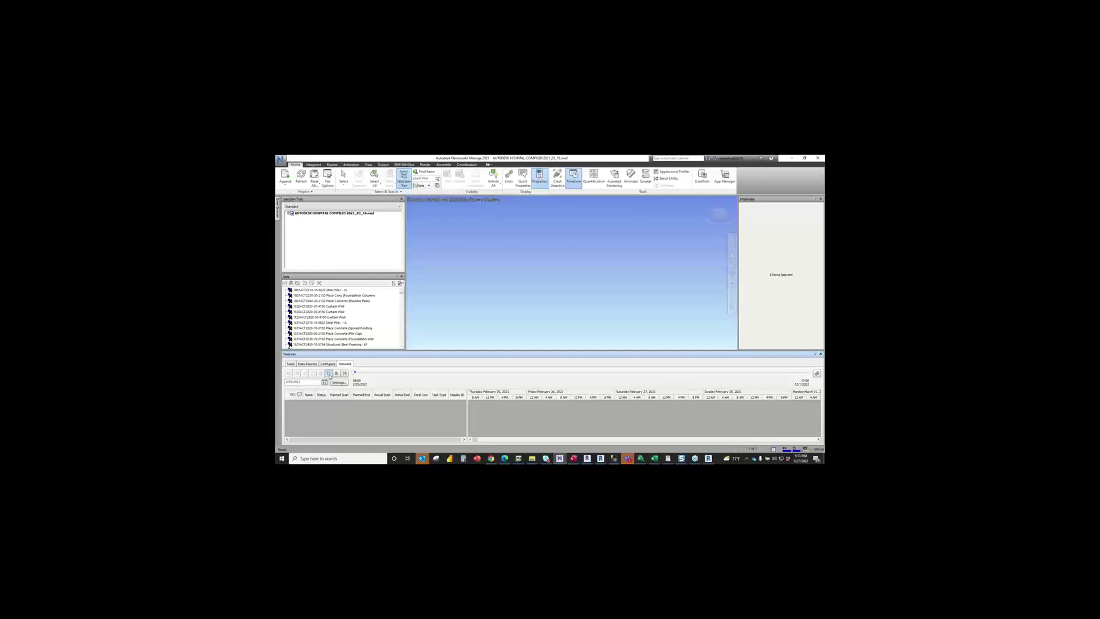
- Play the TimeLiner construction simulation through to its end while viewing the hospital from several sides
left_click(329, 373)
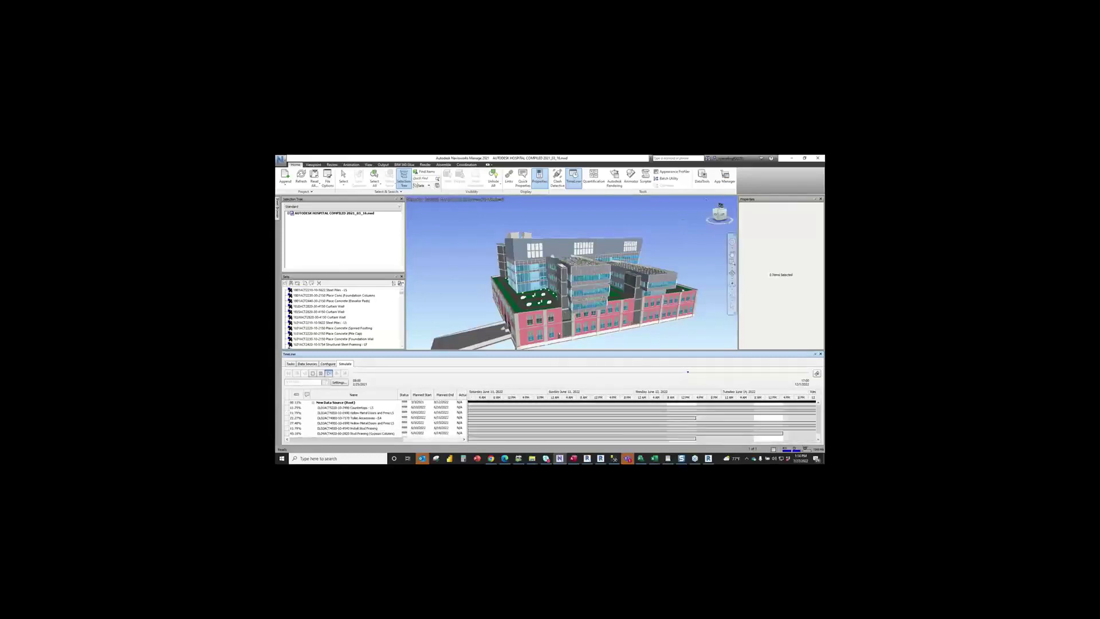
left_click(722, 217)
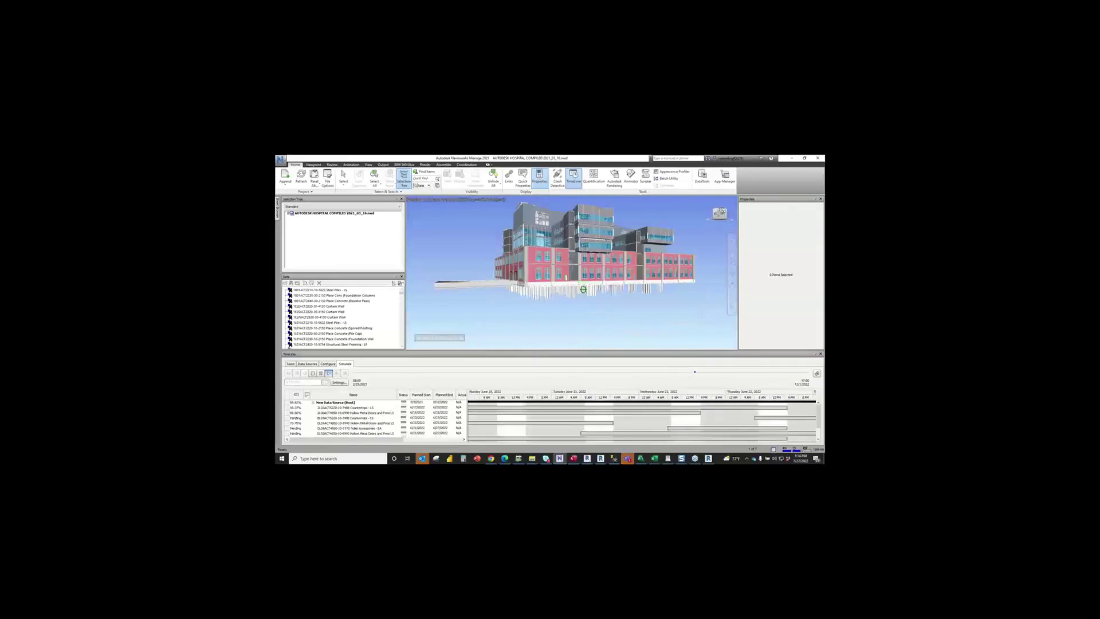
scroll(592, 257, "down", 3)
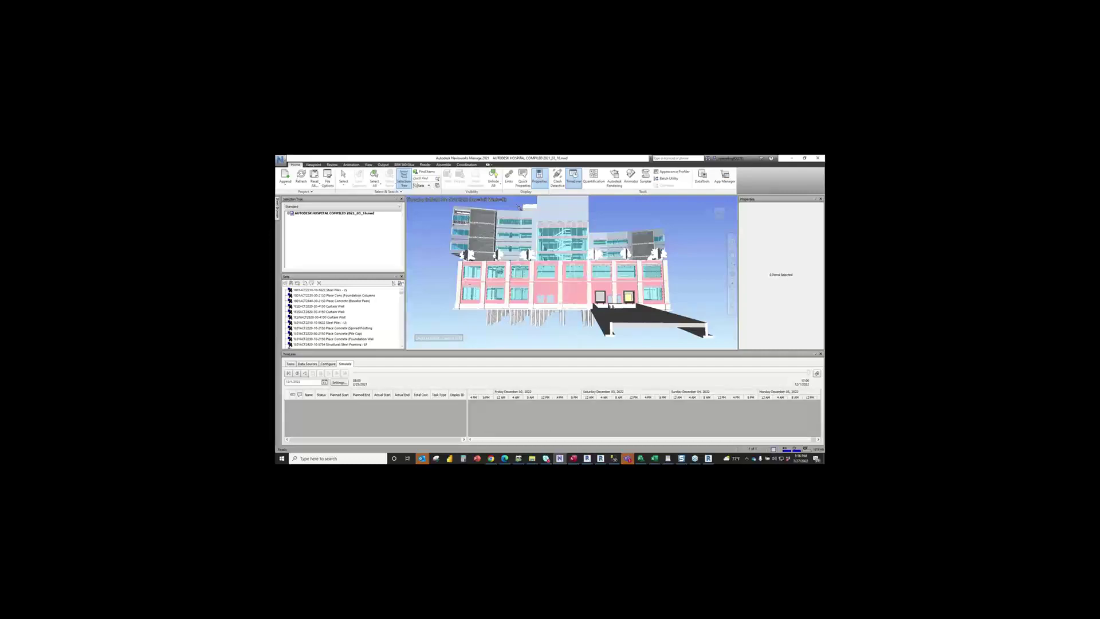
- Switch to the hospital schedule in Microsoft Project and locate the Concrete Reinforcing and Place Concrete activities for the strip footings
mouse_move(641, 459)
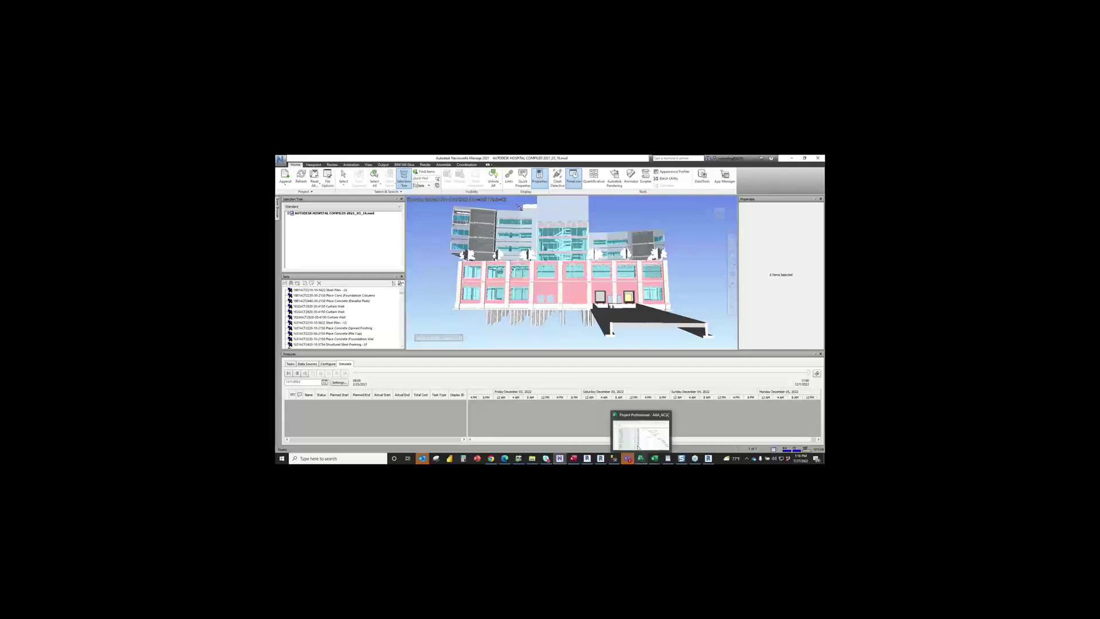
left_click(628, 435)
scroll(468, 304, "up", 6)
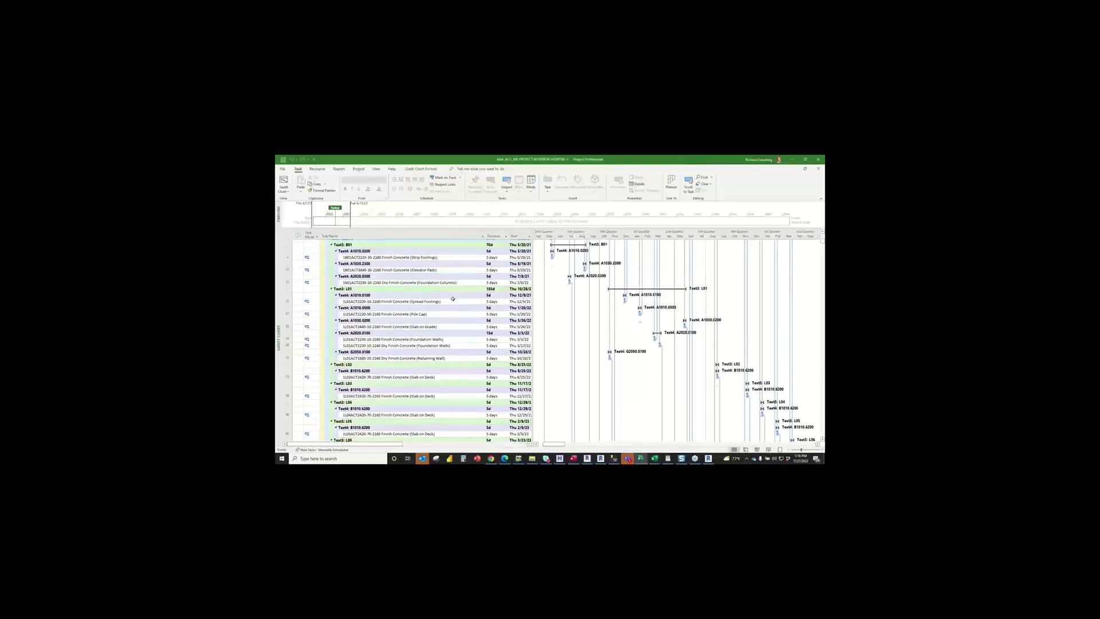
scroll(453, 301, "up", 10)
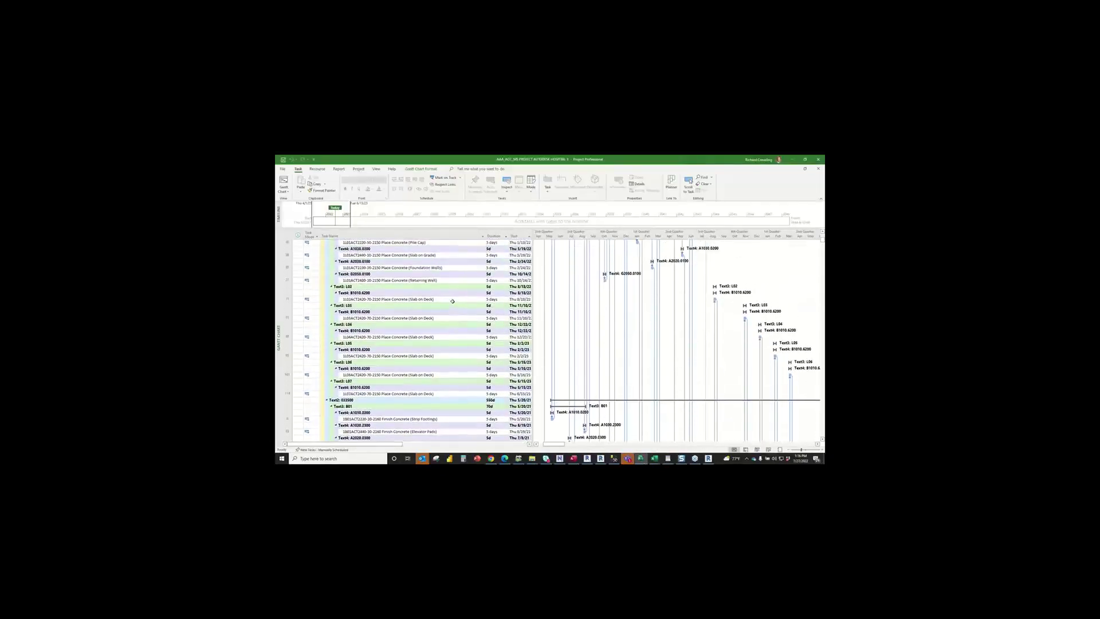
scroll(452, 301, "up", 4)
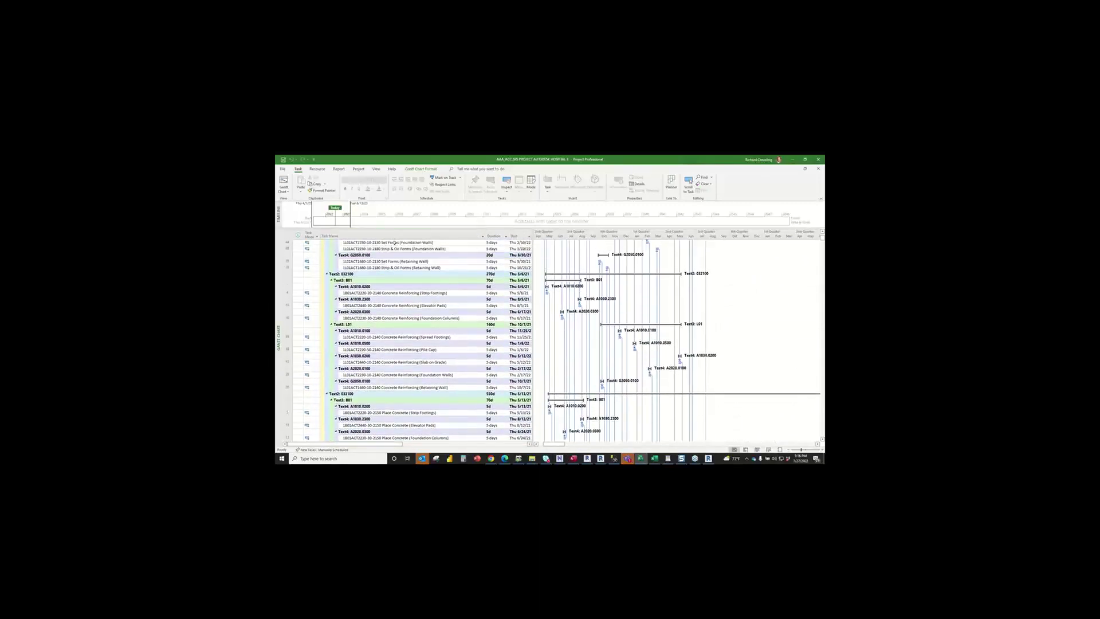
left_click(344, 235)
left_click(403, 294)
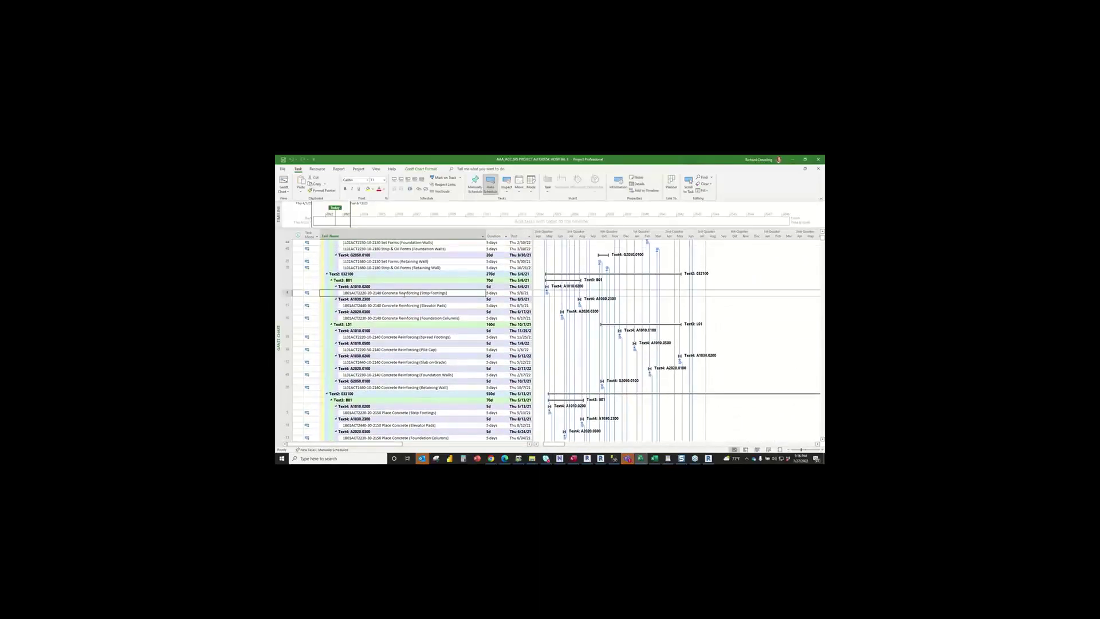
left_click(408, 412)
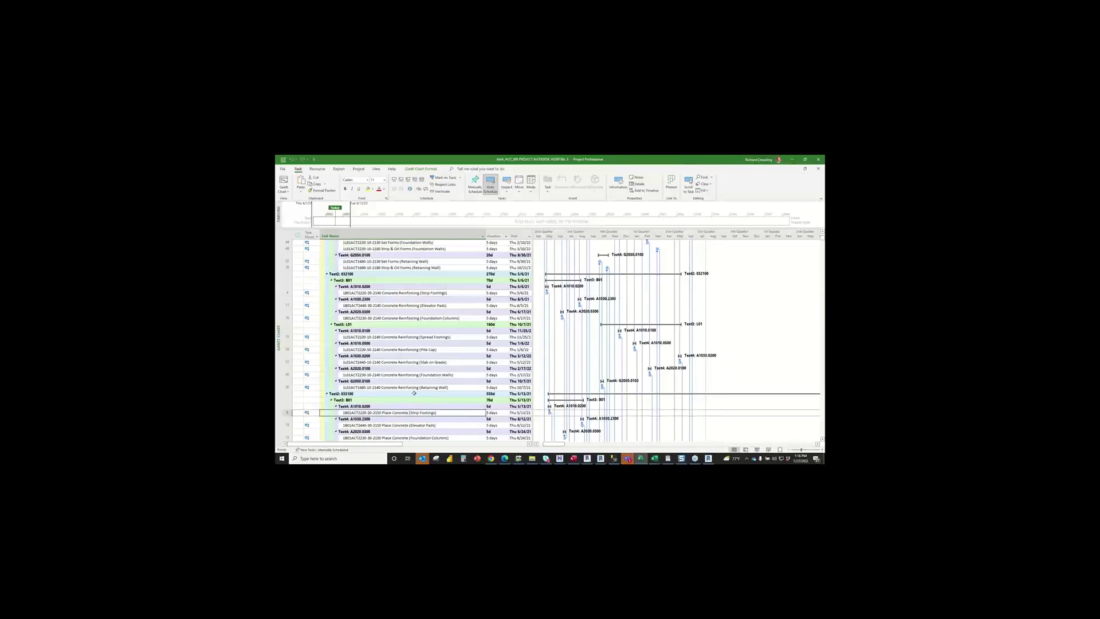
- Find the Finish Concrete (Strip Footings) activity in the schedule and inspect its full task name
scroll(415, 380, "down", 6)
scroll(414, 379, "down", 7)
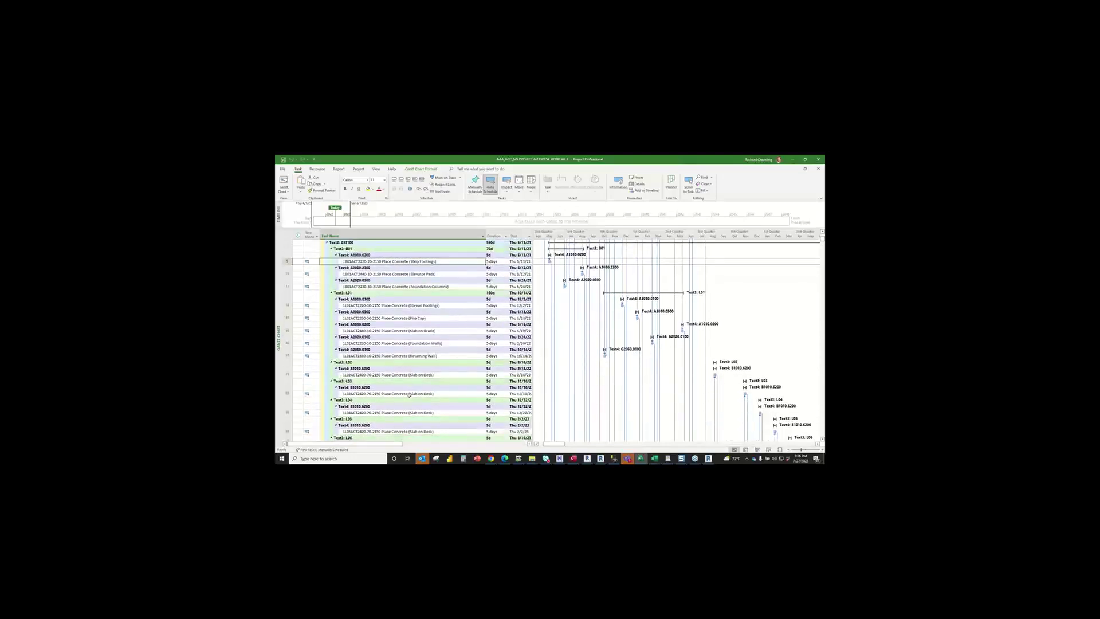
left_click(413, 400)
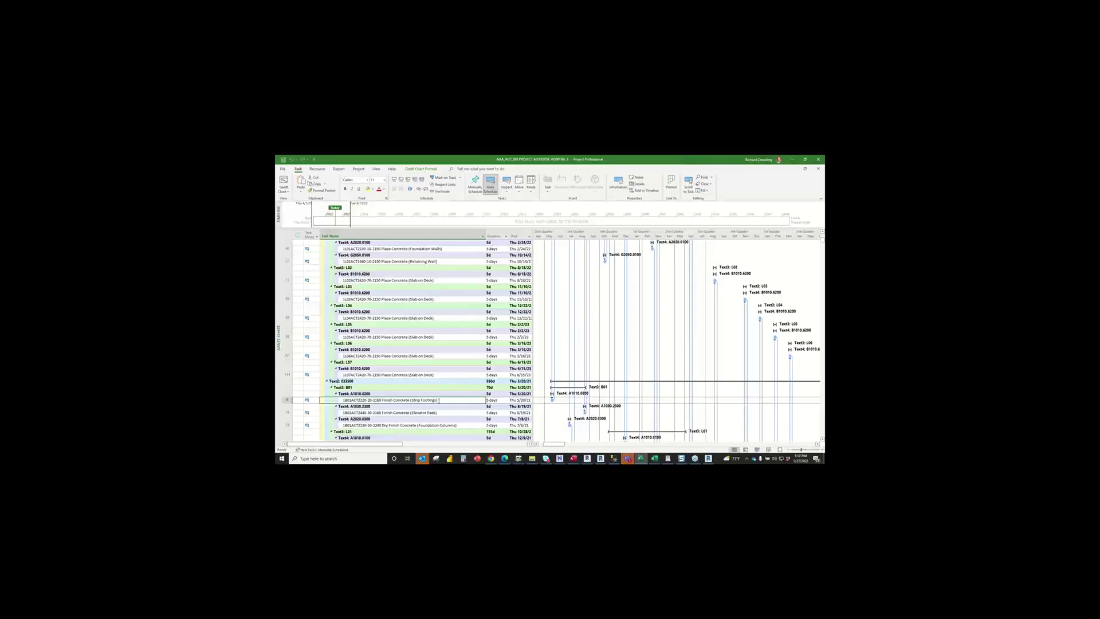
left_click(439, 400)
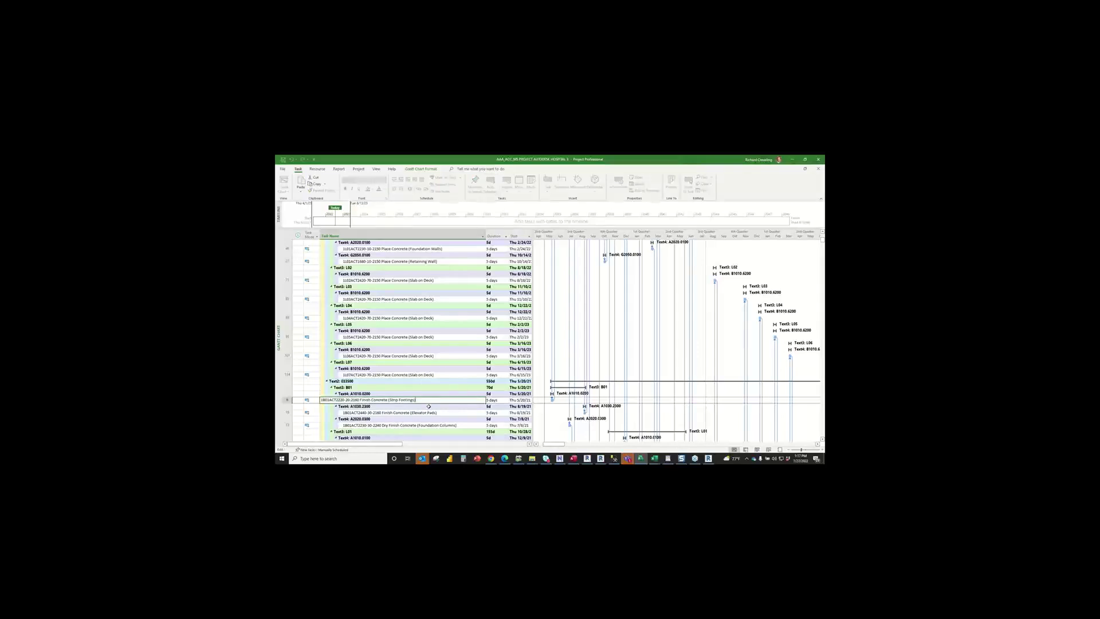
left_click(431, 406)
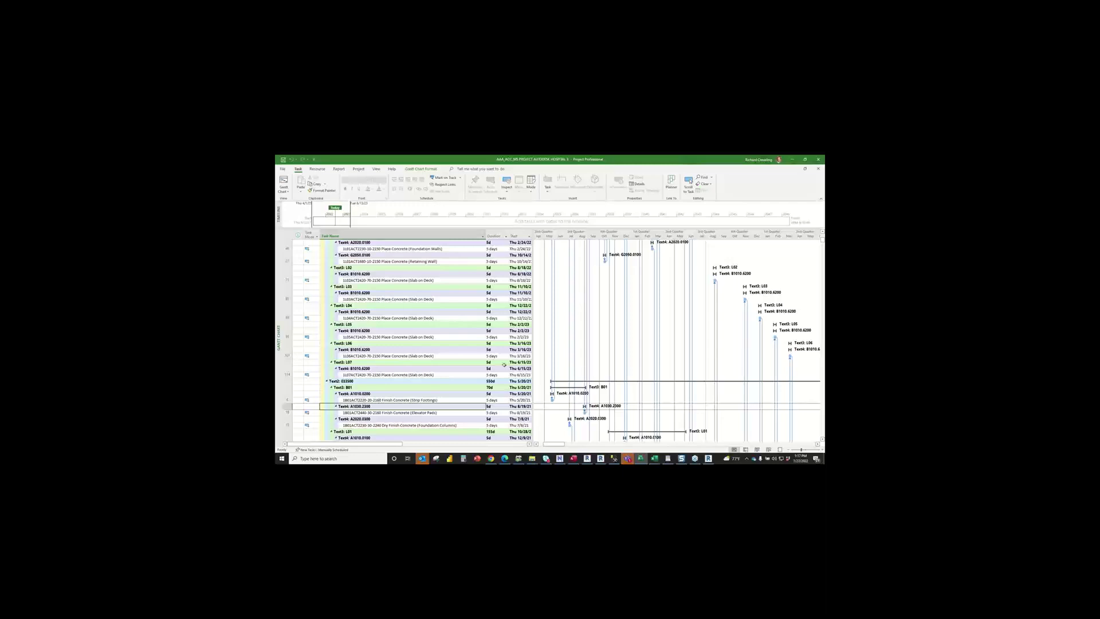
- Locate the Strip & Oil Forms (Foundation Walls) activity, and briefly review the selection-set XML in WordPad before returning to the schedule
scroll(446, 342, "up", 10)
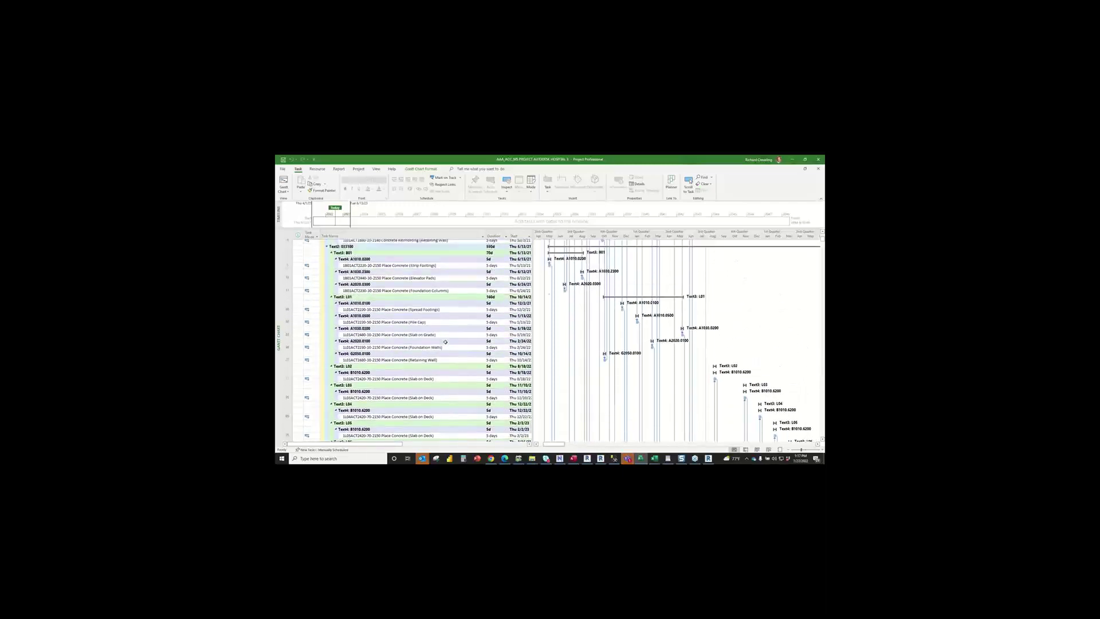
scroll(445, 342, "up", 6)
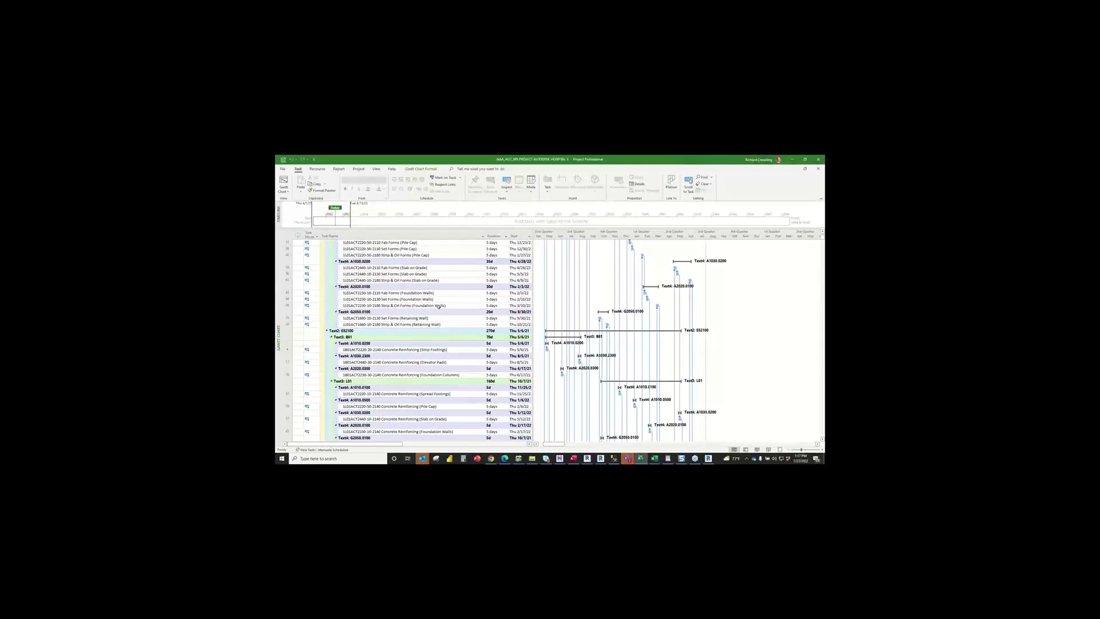
left_click(440, 306)
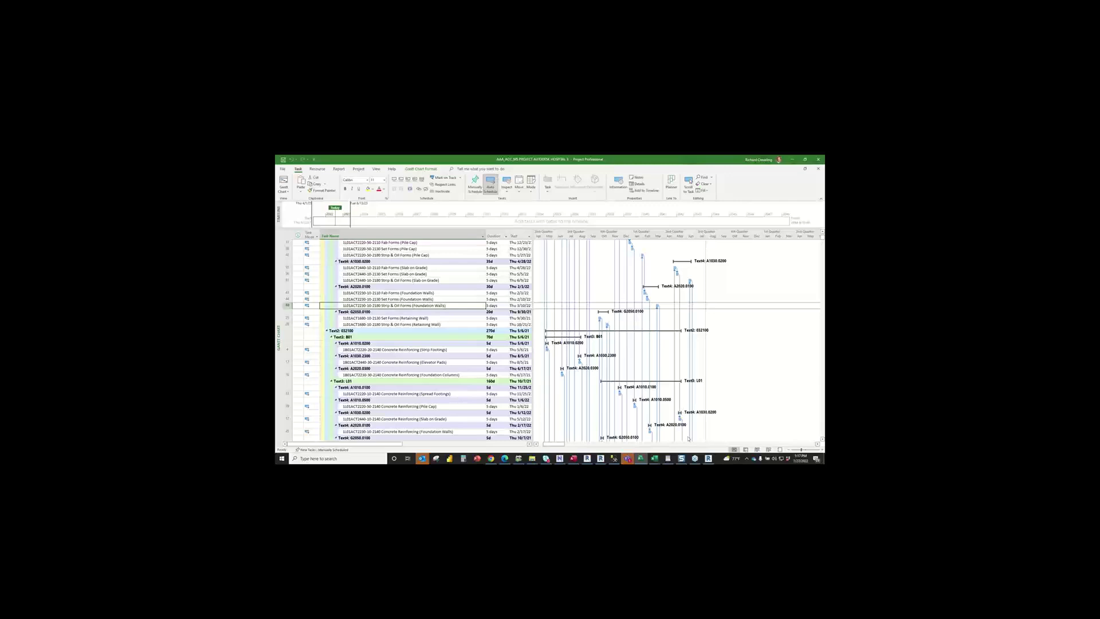
left_click(668, 458)
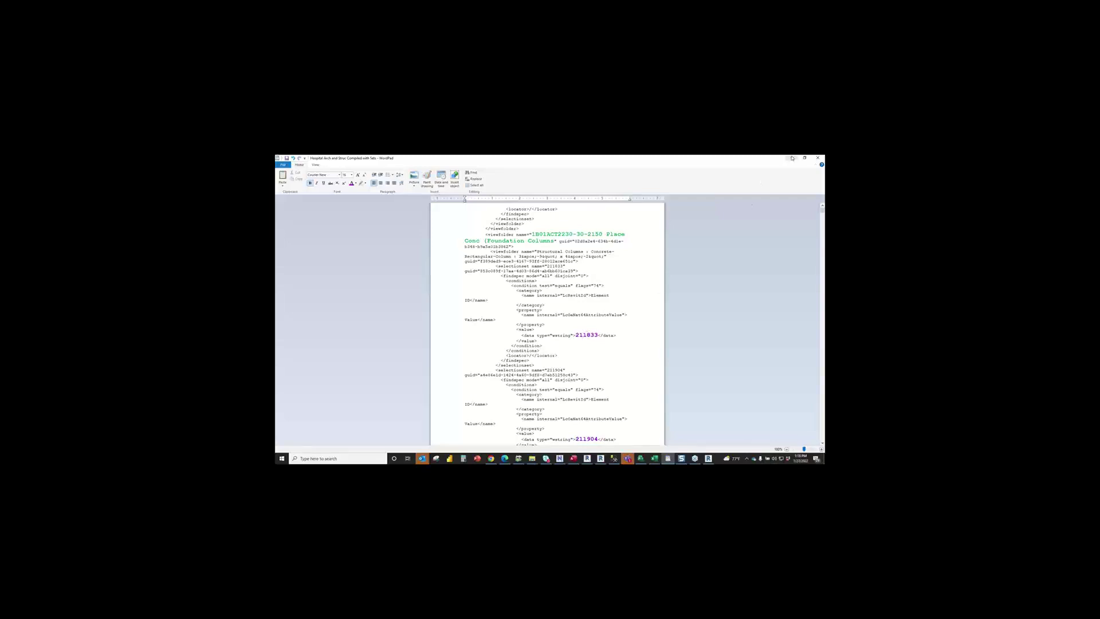
left_click(792, 158)
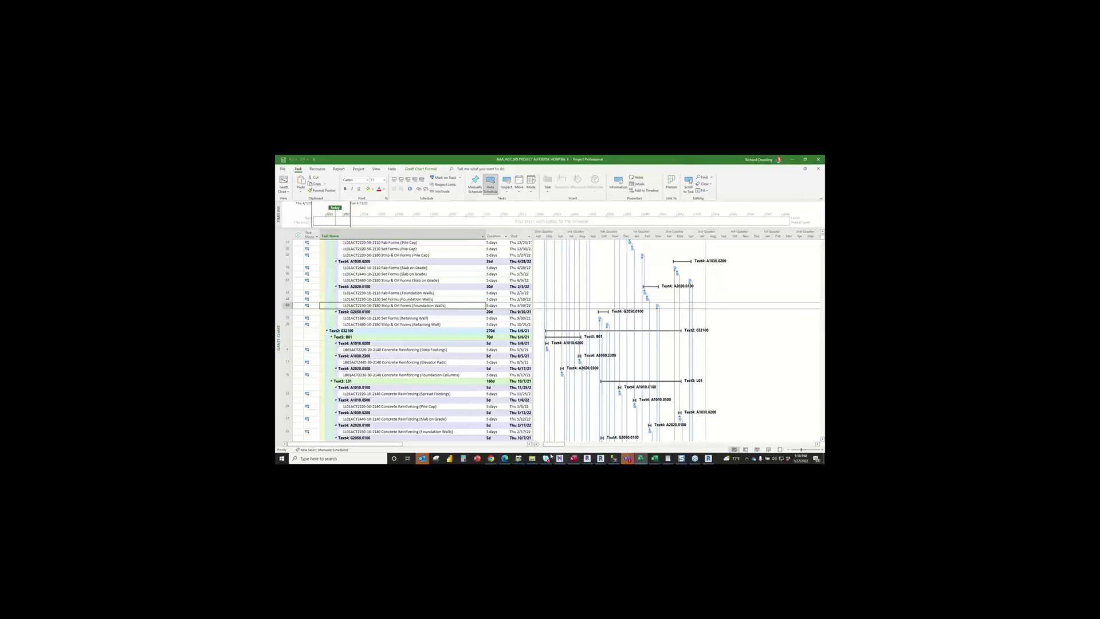
- Switch to the hospital model in Assemble, expand the Electric Traction Elevators activity, and select its first elevator component to inspect it
mouse_move(509, 461)
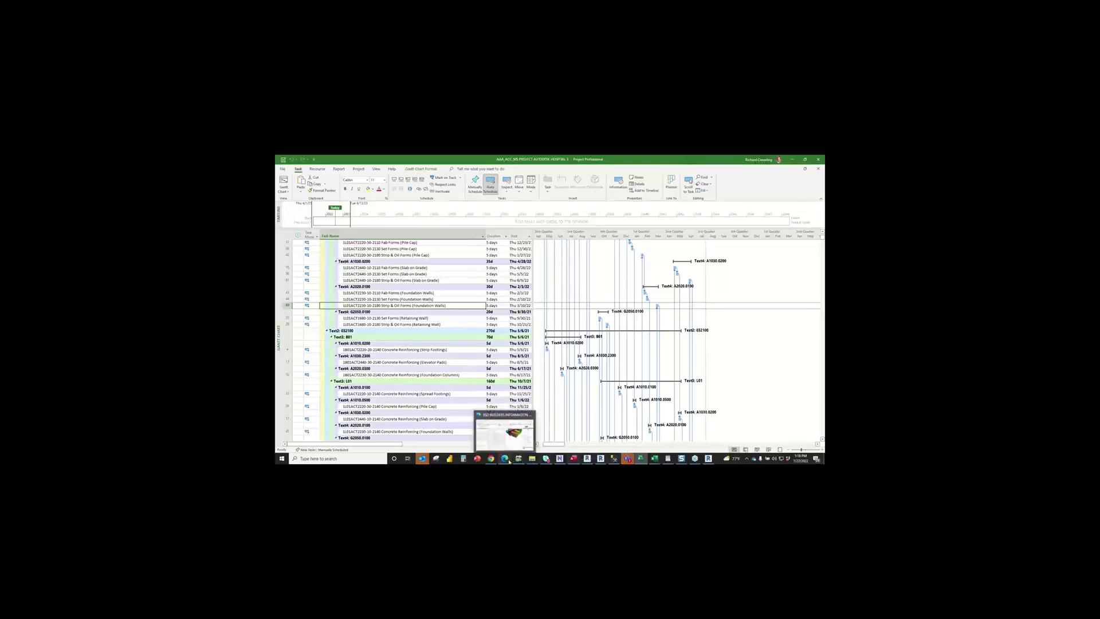
left_click(510, 430)
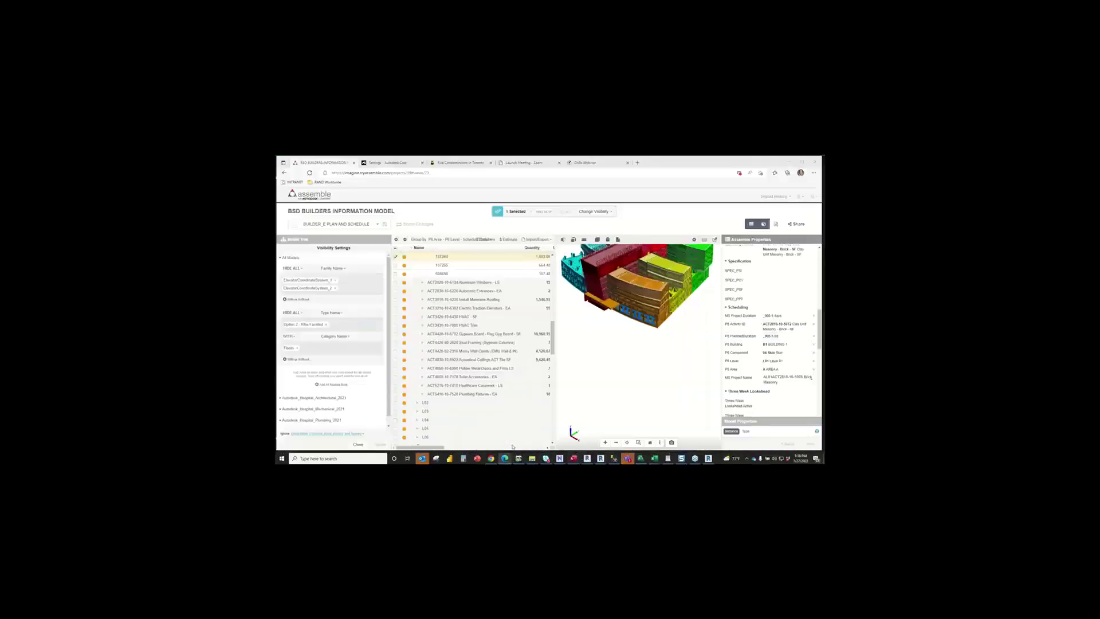
left_click(423, 309)
left_click(429, 318)
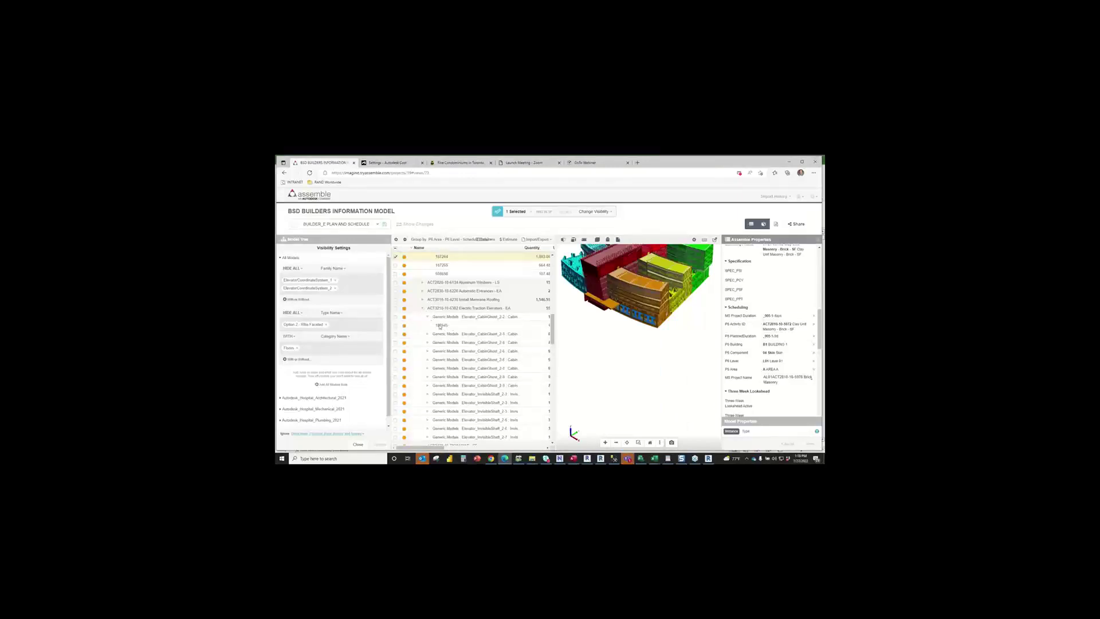
left_click(443, 326)
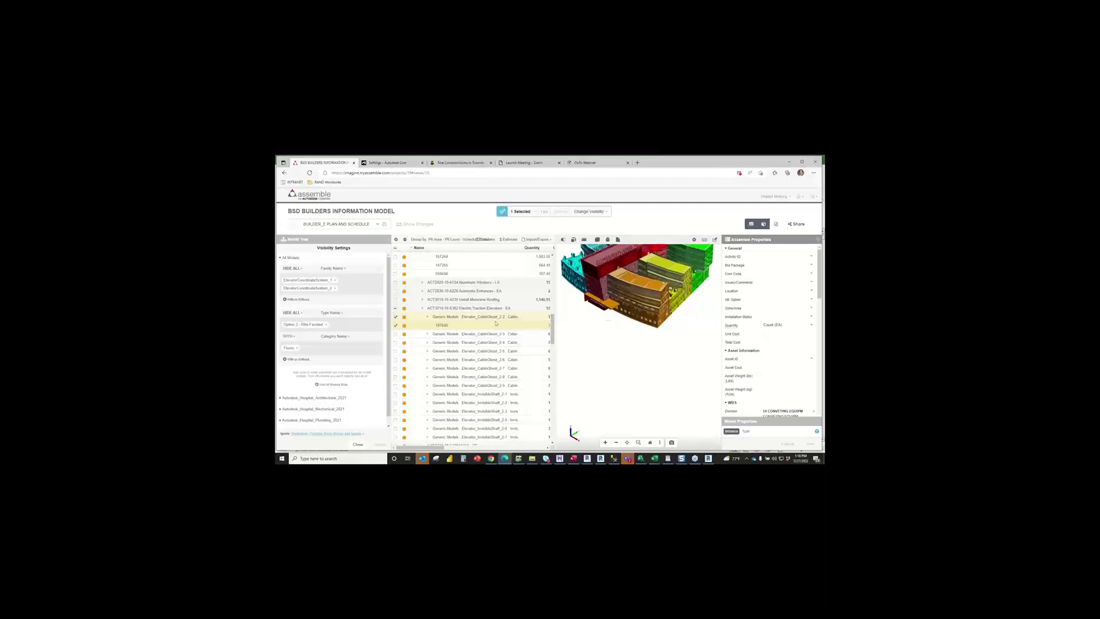
left_click(477, 327)
scroll(596, 315, "down", 5)
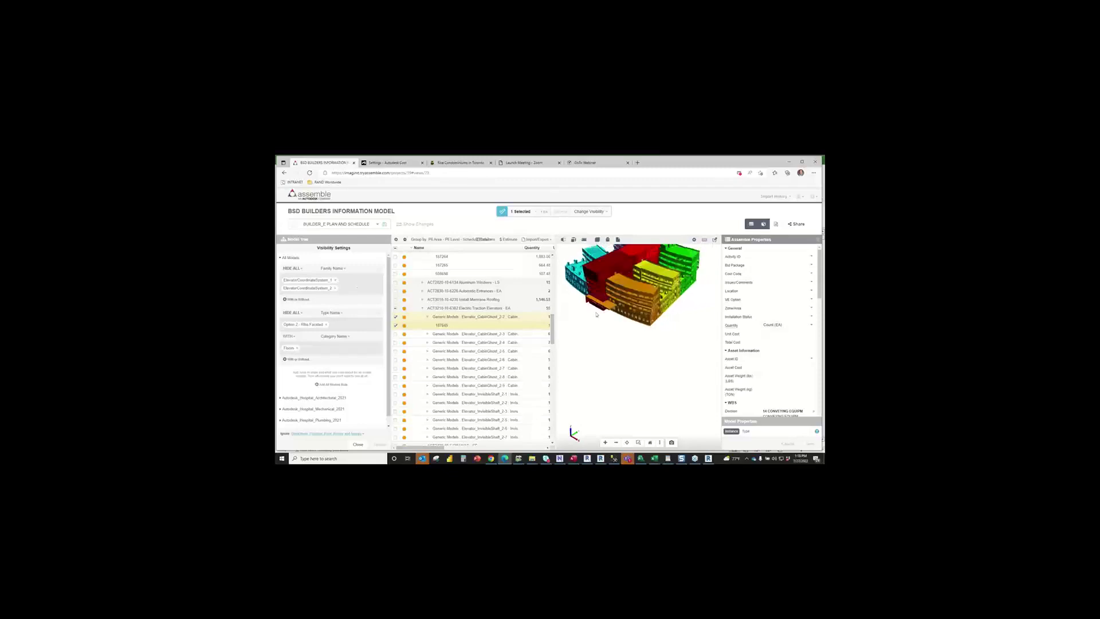
scroll(578, 254, "up", 5)
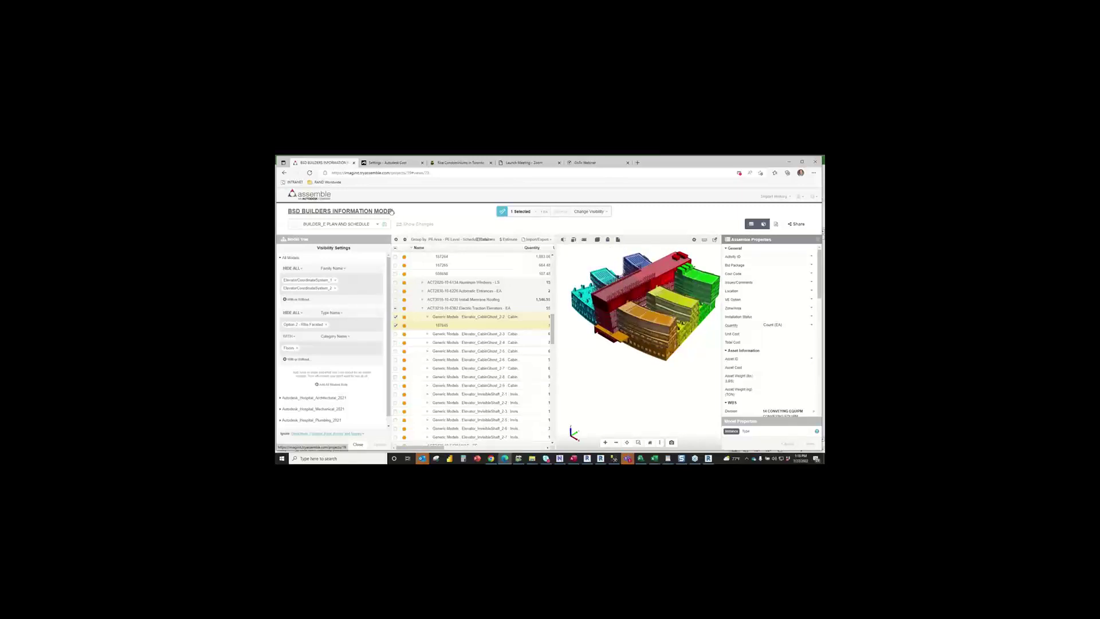
- Leave the BUILDER_E PLAN AND SCHEDULE view without saving and open the A_REVIT MODEL CATEGORY SORT view from the project page
left_click(392, 211)
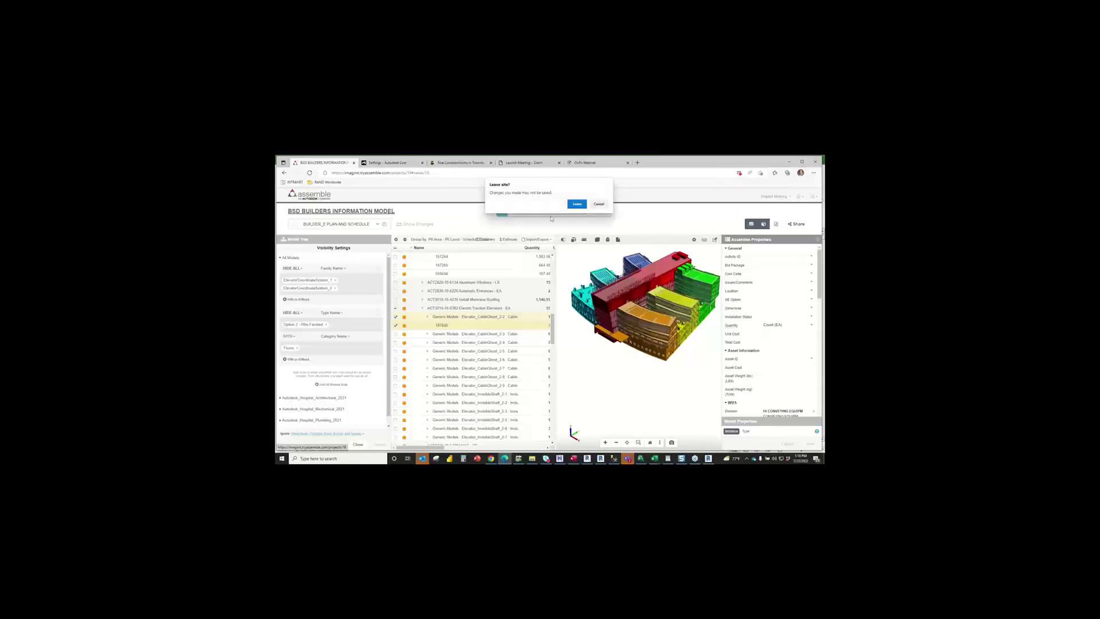
left_click(576, 205)
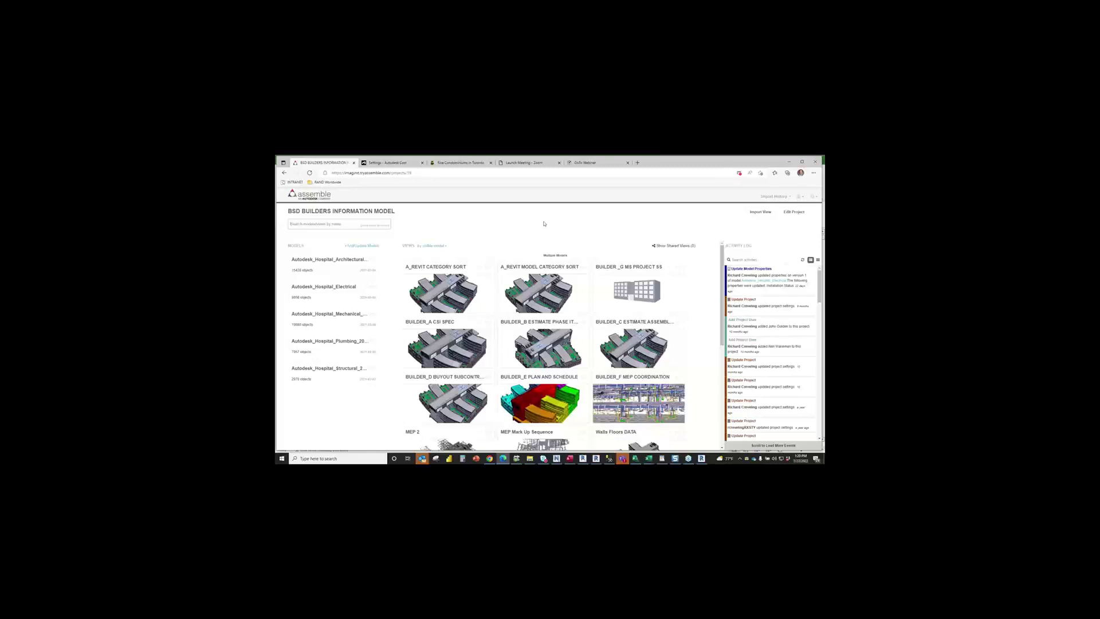
left_click_drag(544, 224, 555, 236)
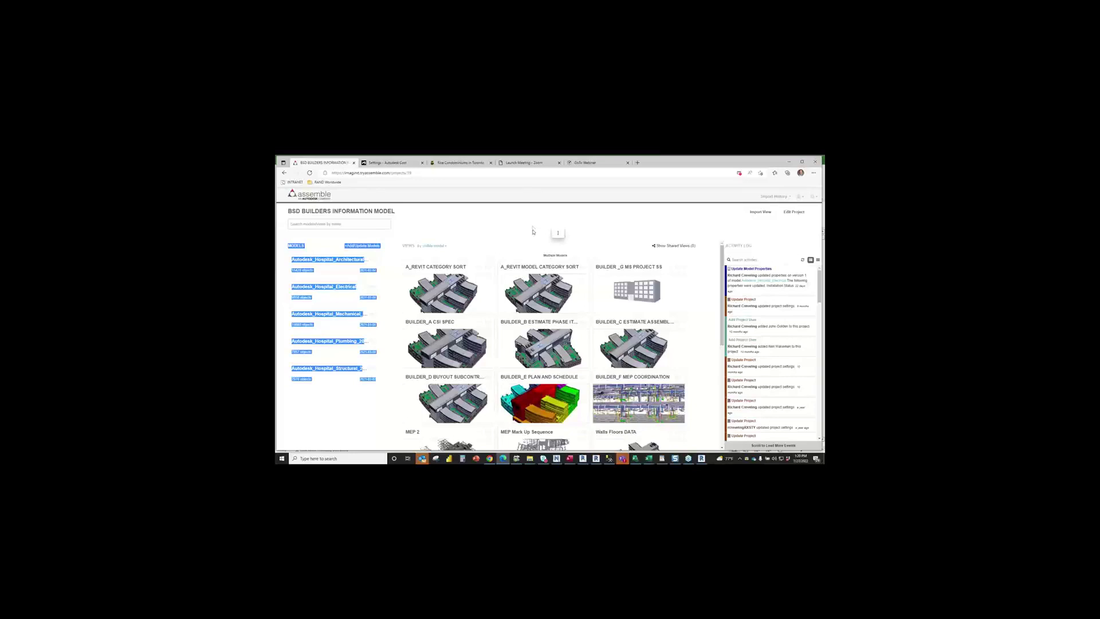
left_click(532, 225)
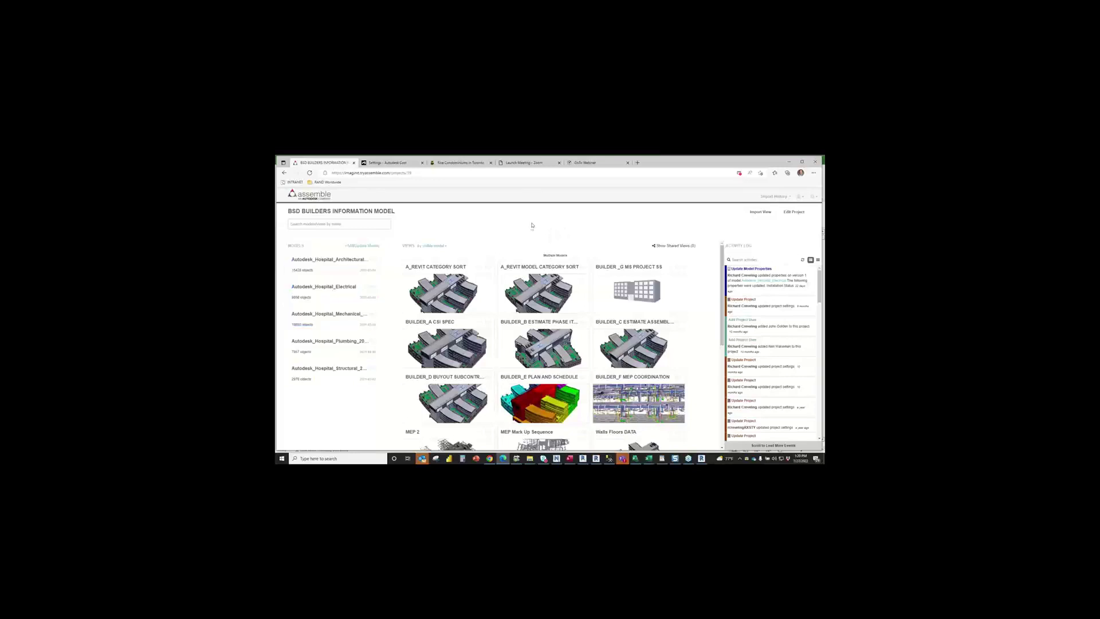
left_click(536, 287)
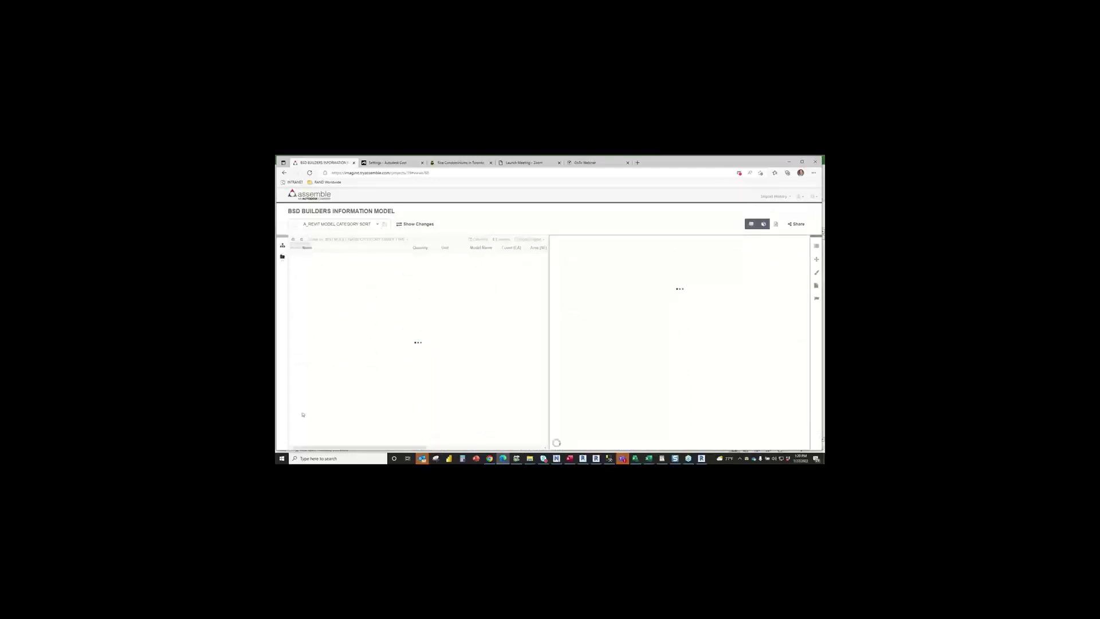
- Review the view's visibility settings, including the rules for Autodesk_Hospital_Structural_2021, and close them
left_click(282, 247)
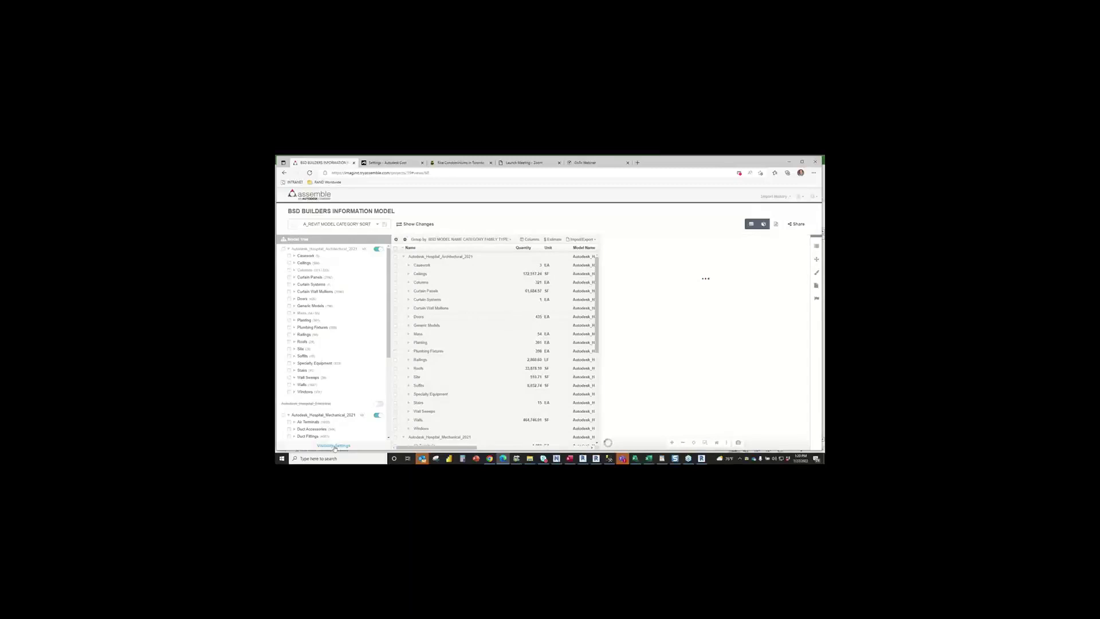
left_click(334, 445)
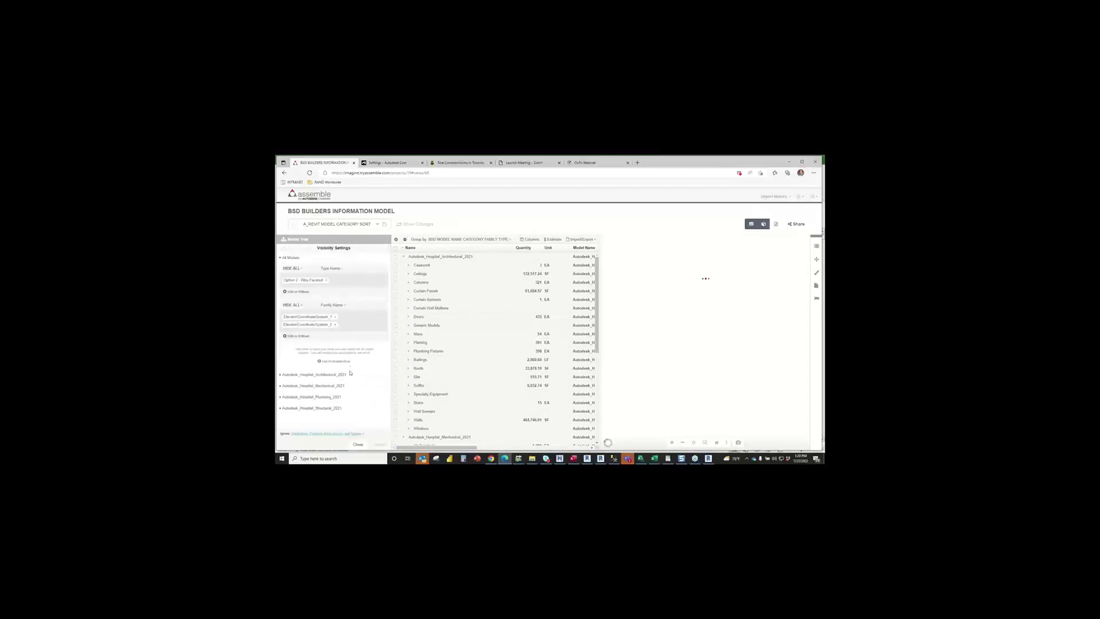
left_click(331, 408)
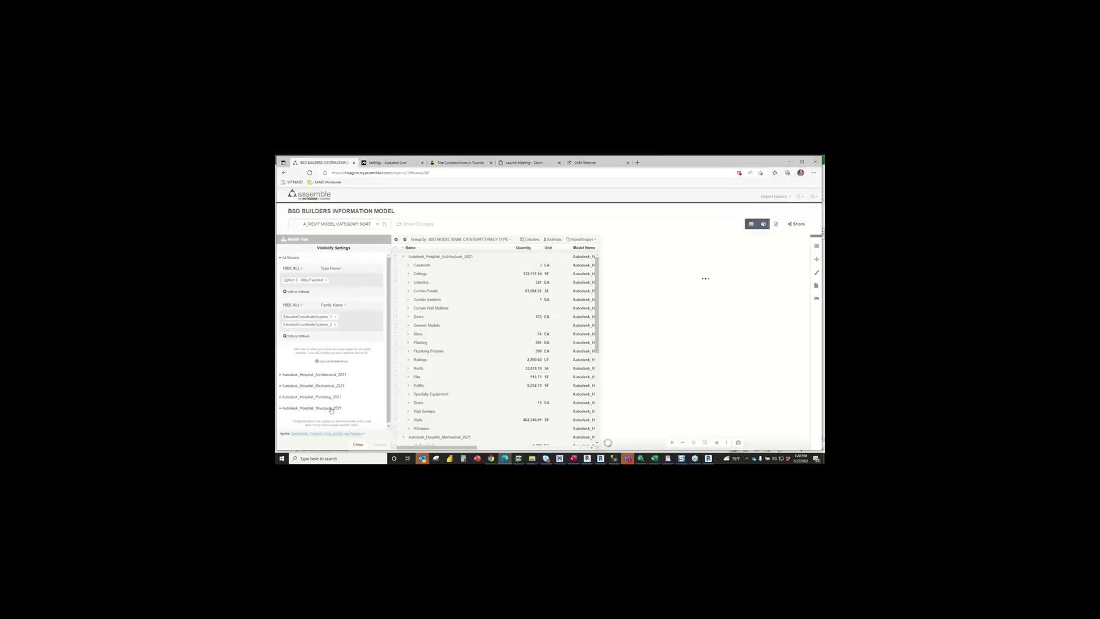
left_click(280, 409)
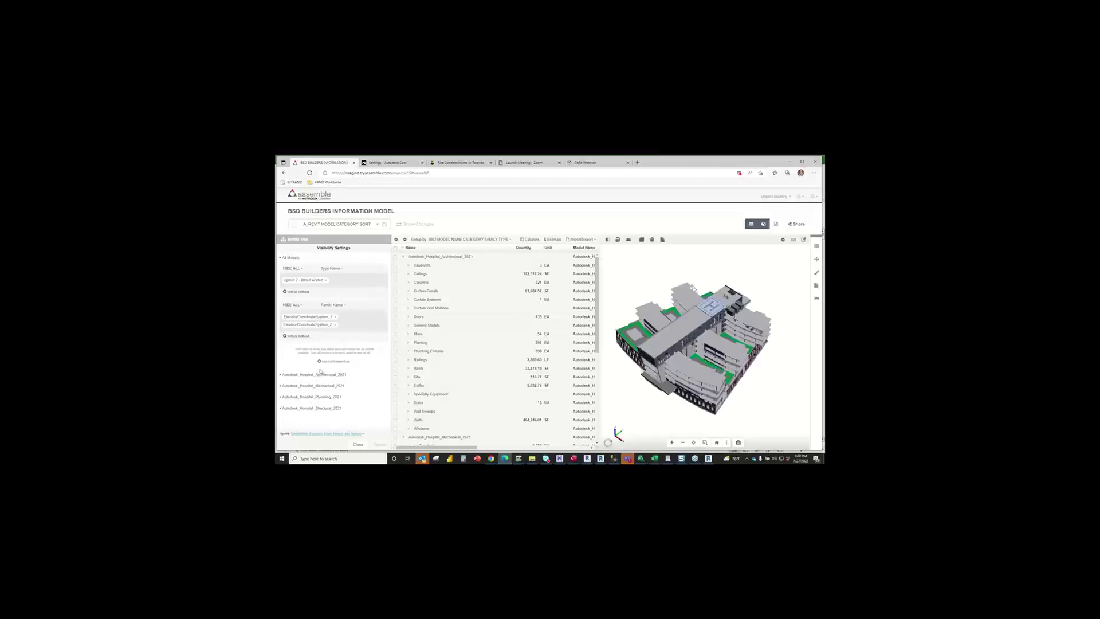
left_click(358, 444)
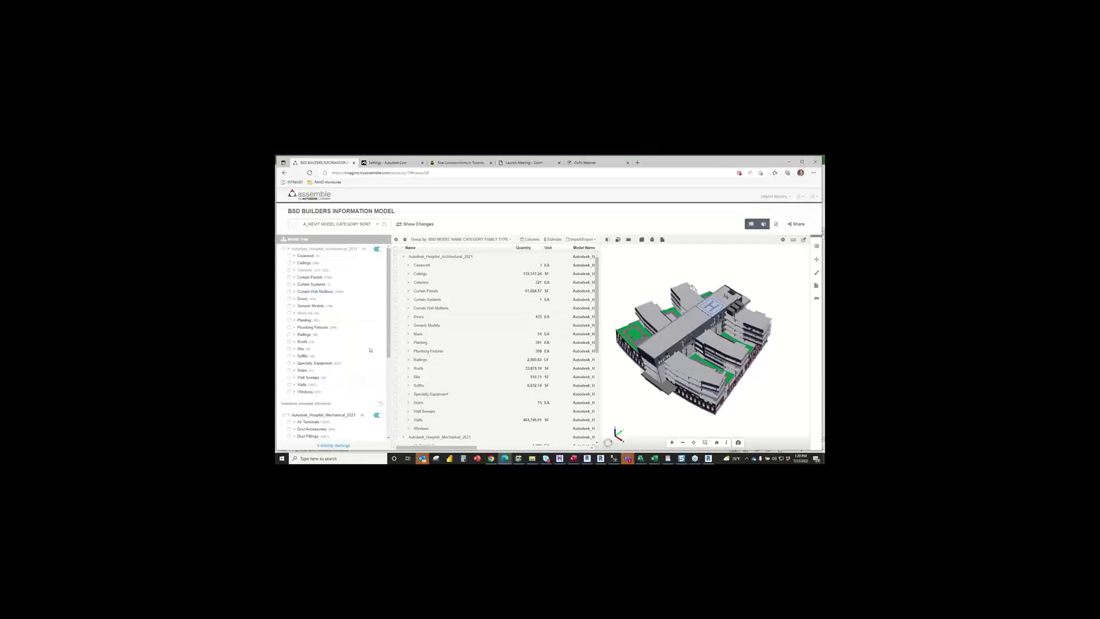
- Hide the architectural and plumbing hospital models, and select several structural floor slabs one at a time, ending with the far wing's upper slab
left_click(377, 249)
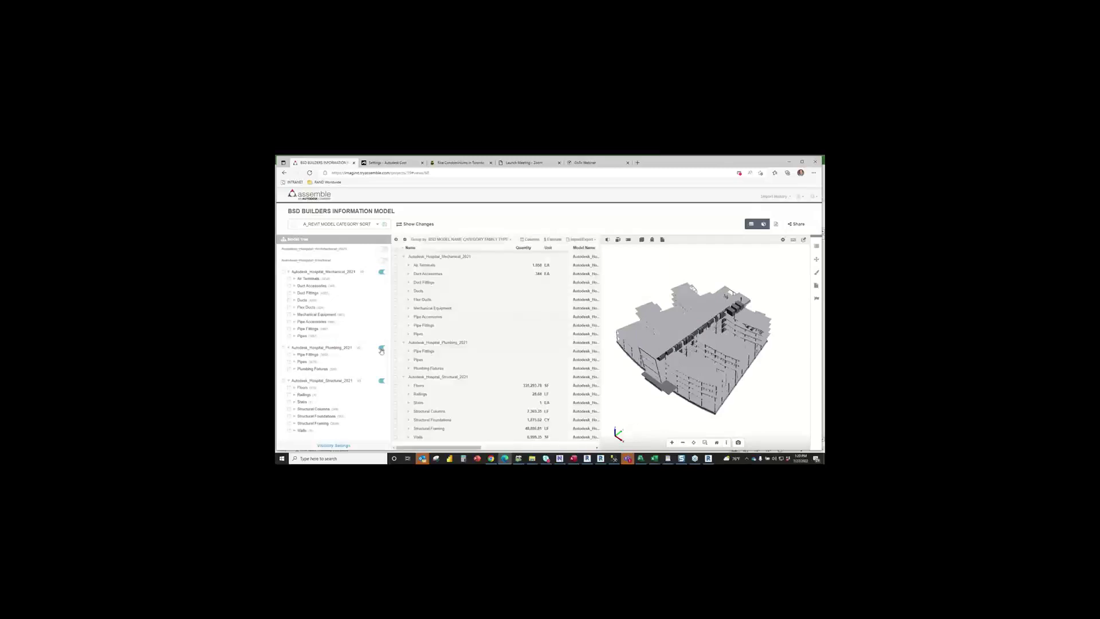
left_click(382, 349)
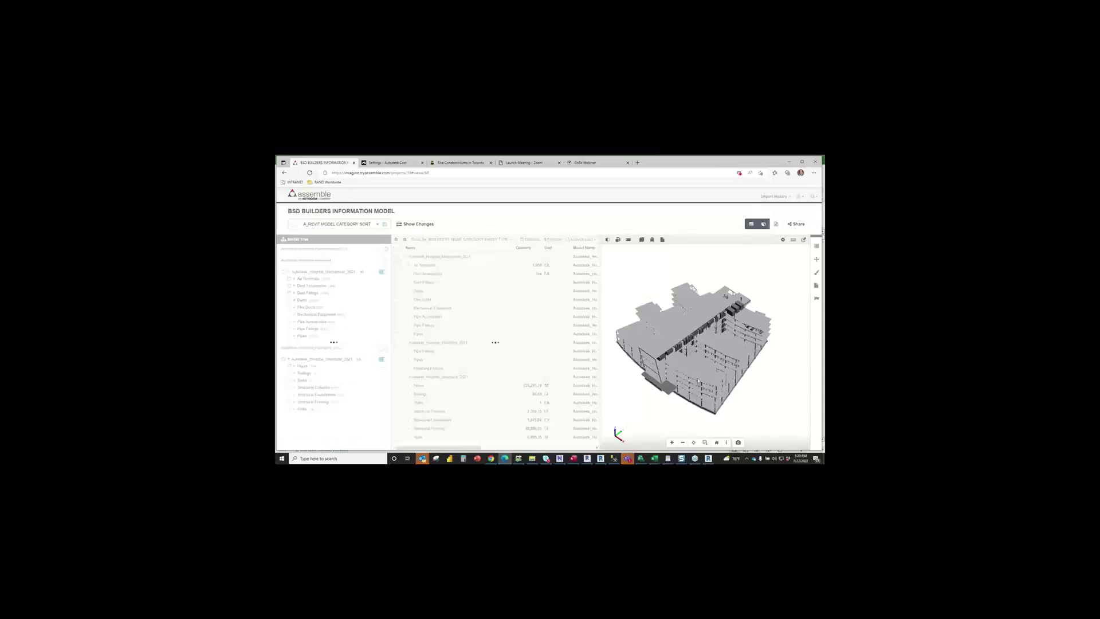
left_click(711, 403)
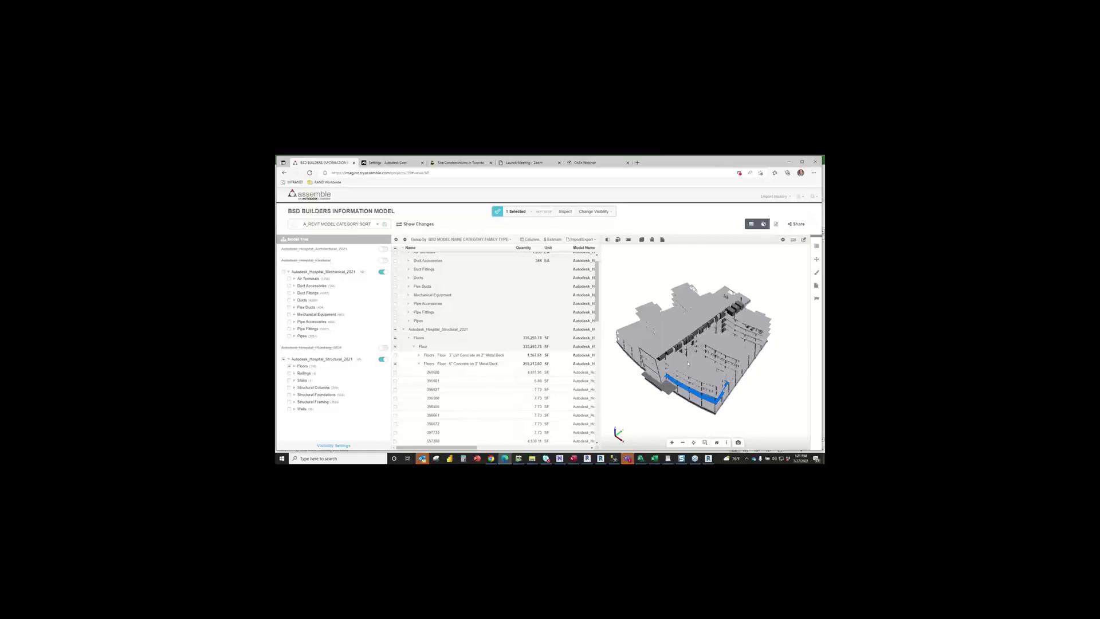
left_click(741, 372)
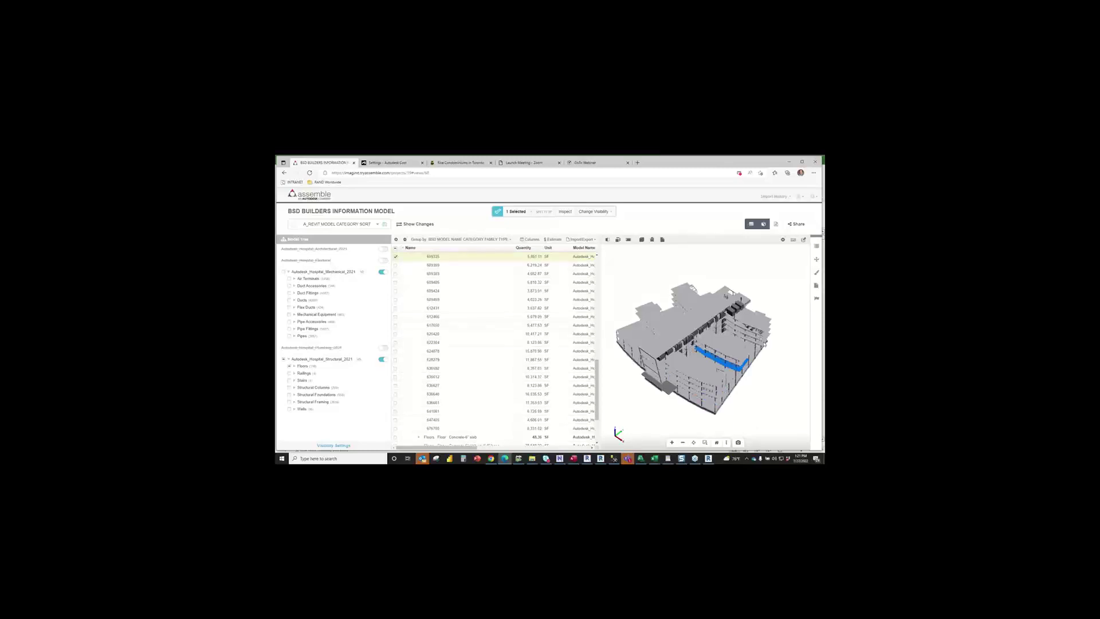
left_click(763, 343)
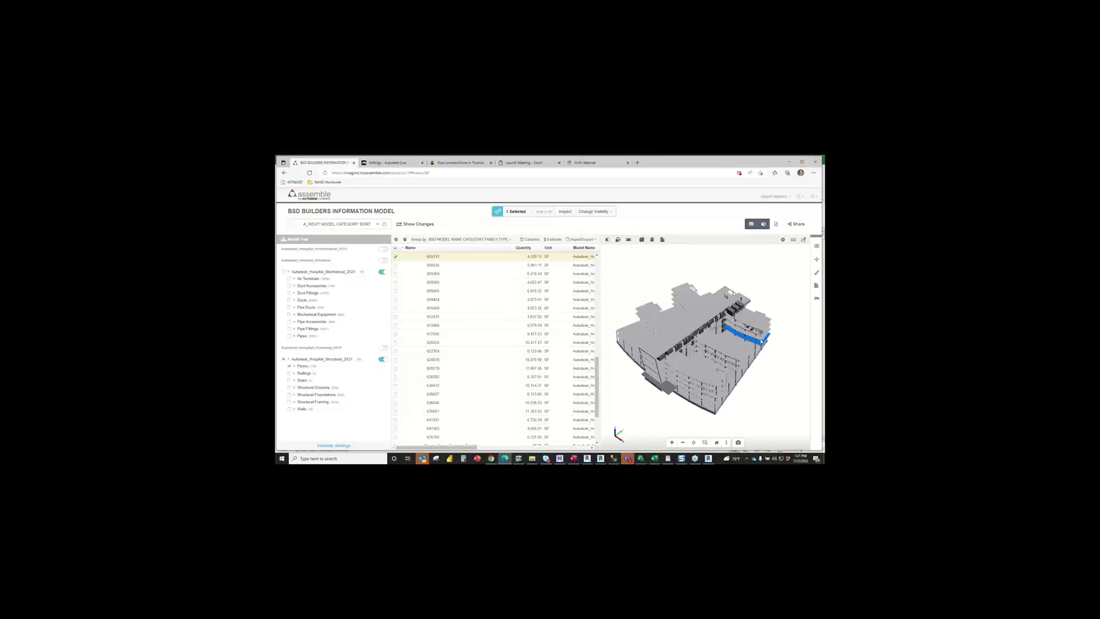
left_click(744, 330)
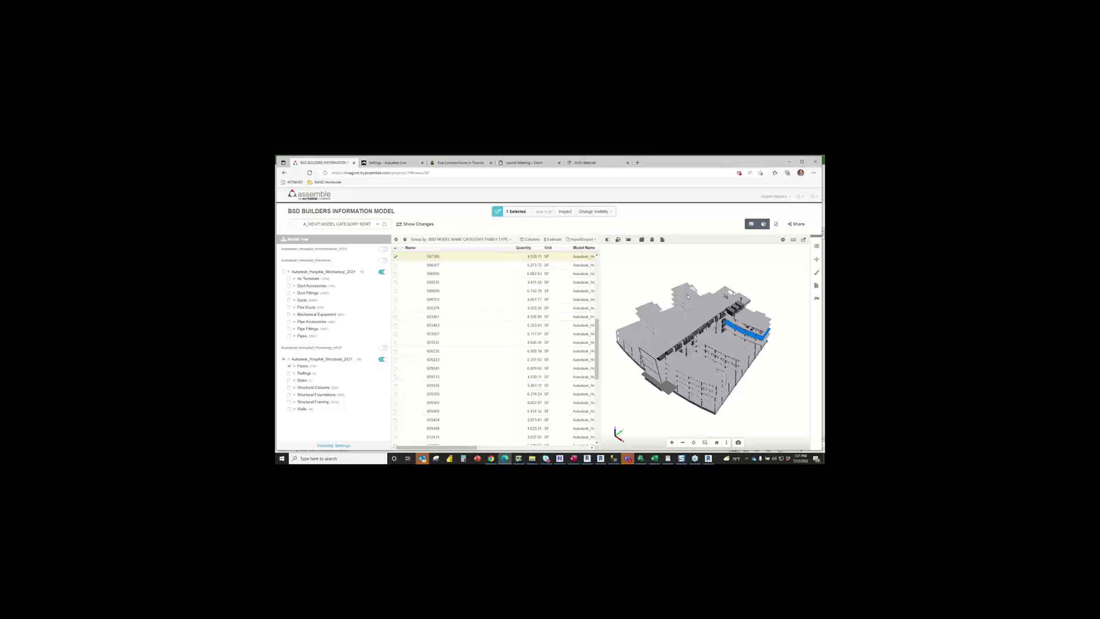
left_click(689, 297)
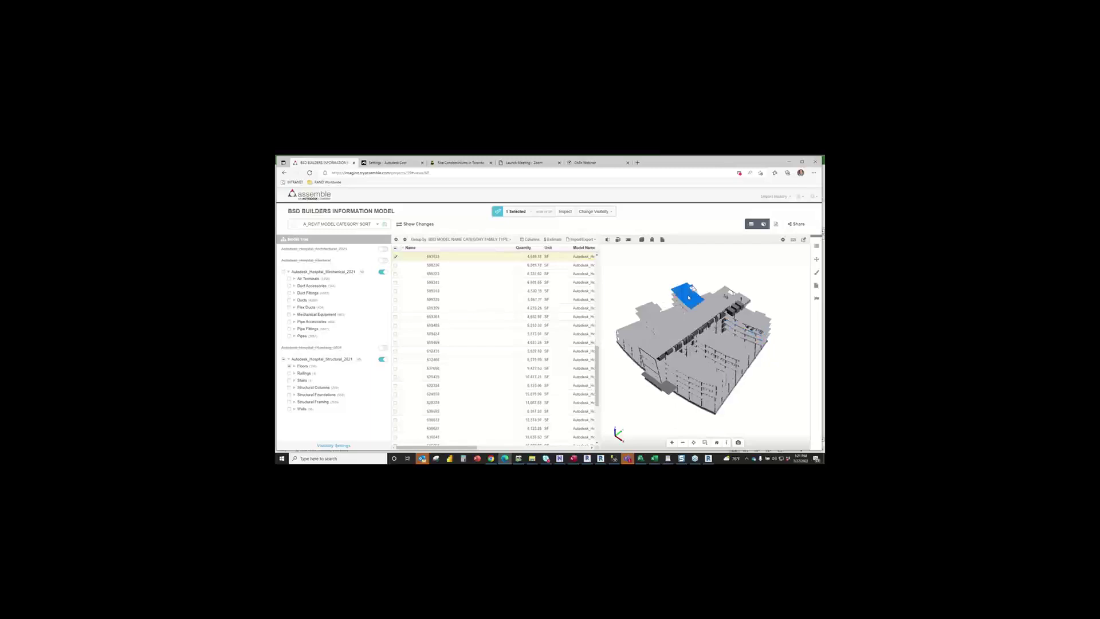
left_click(652, 319)
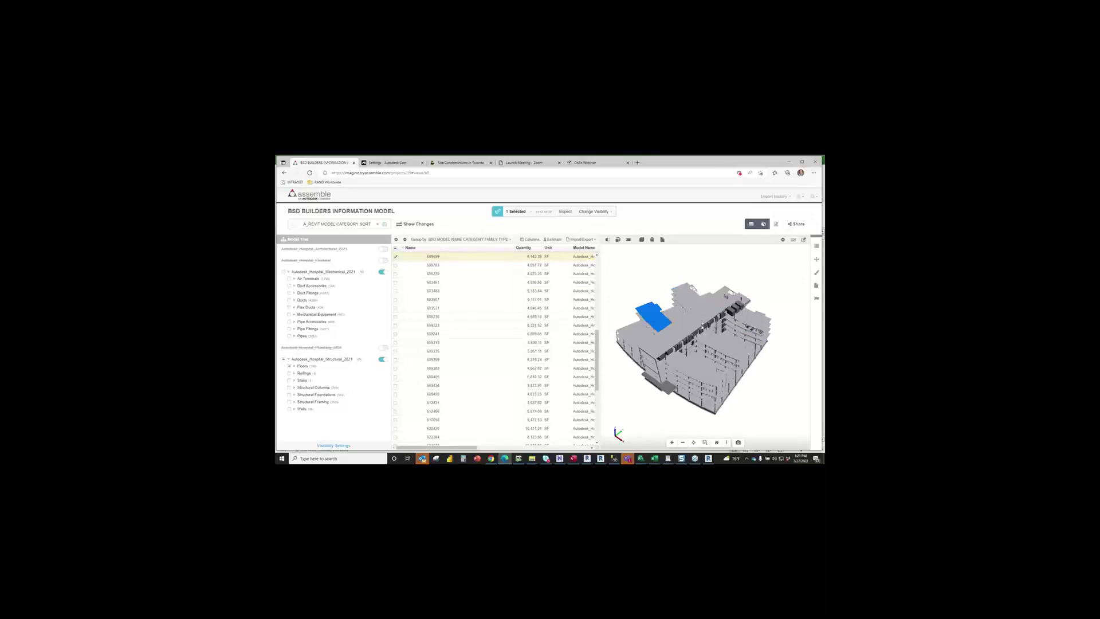
- Display the selected floor slab's Assemble properties and review its WBS, schedule sequence, schedule detail and estimating phase values
mouse_move(687, 328)
left_click(817, 246)
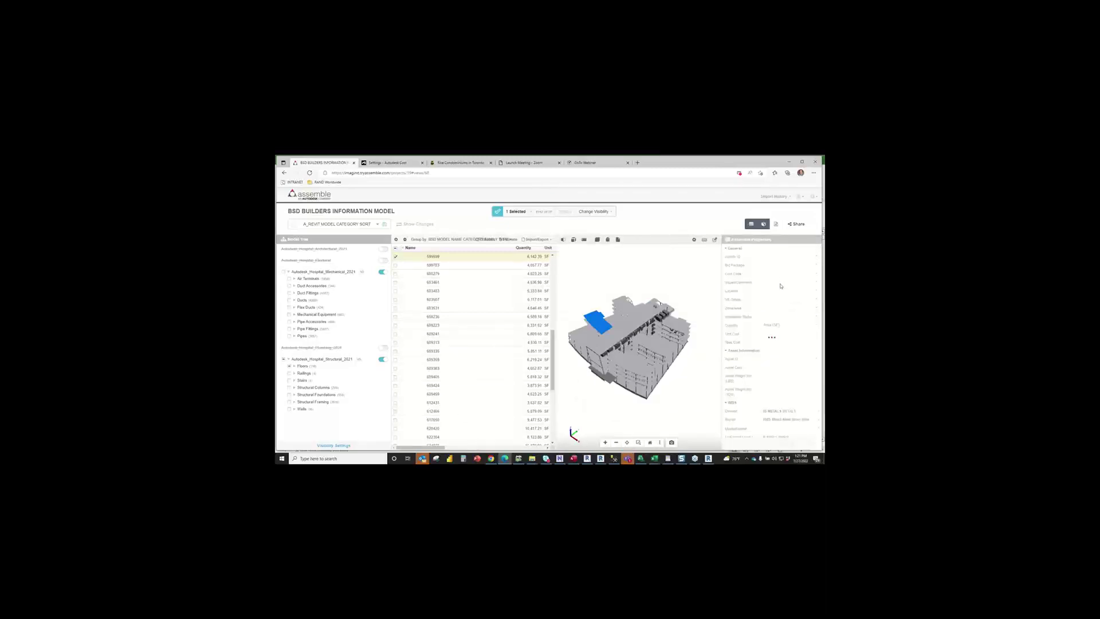
scroll(781, 286, "down", 5)
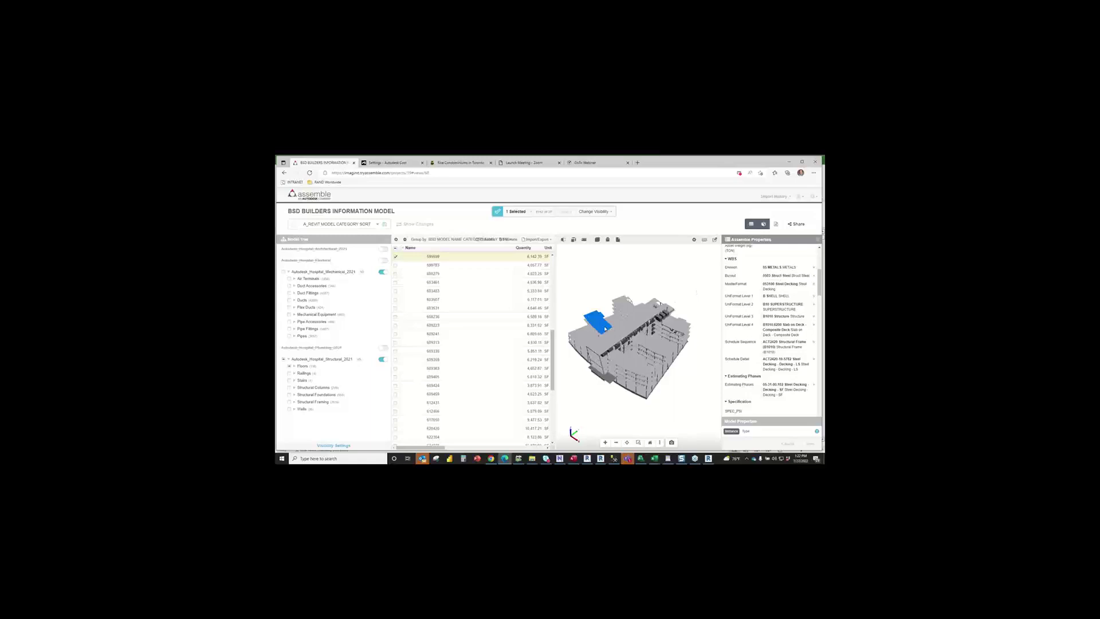
mouse_move(606, 329)
scroll(773, 306, "down", 1)
scroll(772, 305, "down", 1)
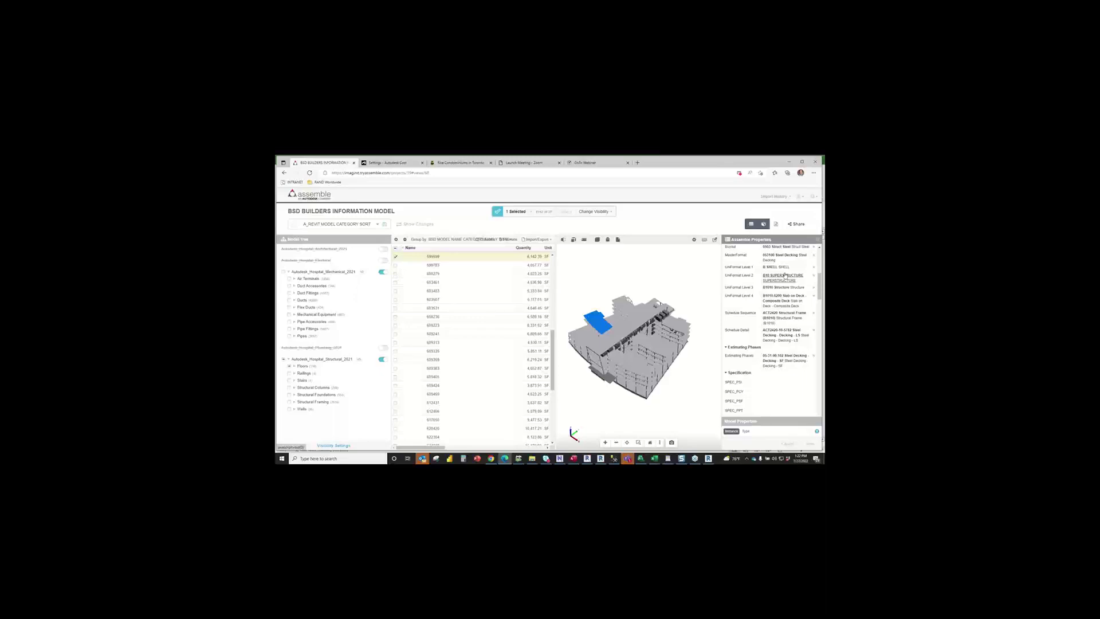
- Switch to the hospital schedule in Project and widen the task table to show the Finish and Predecessors columns beside the first activities
mouse_move(641, 458)
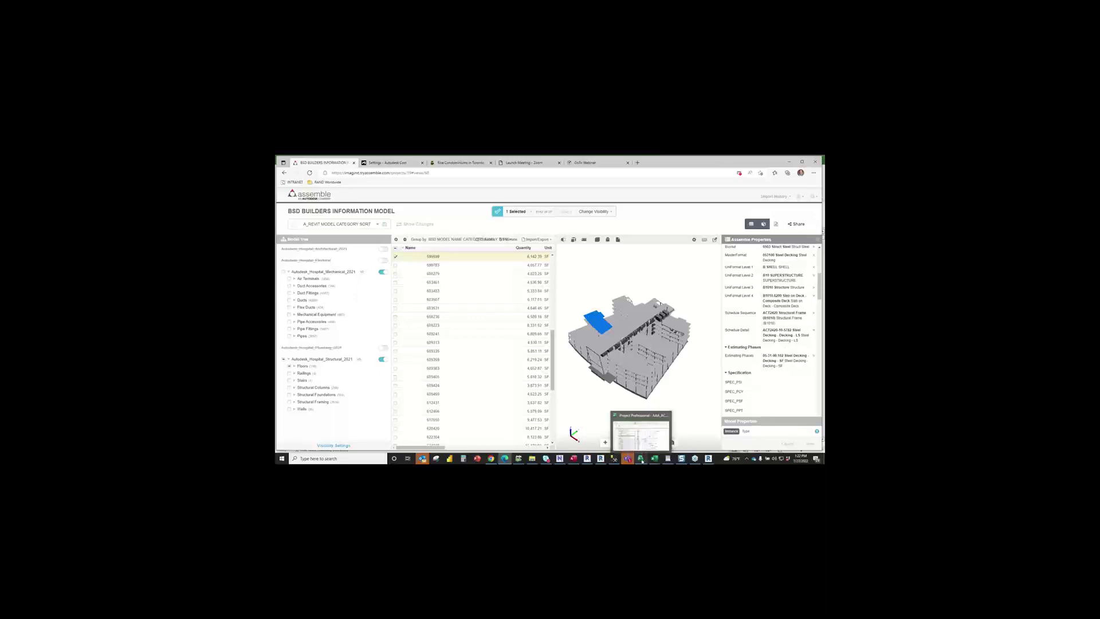
left_click(670, 441)
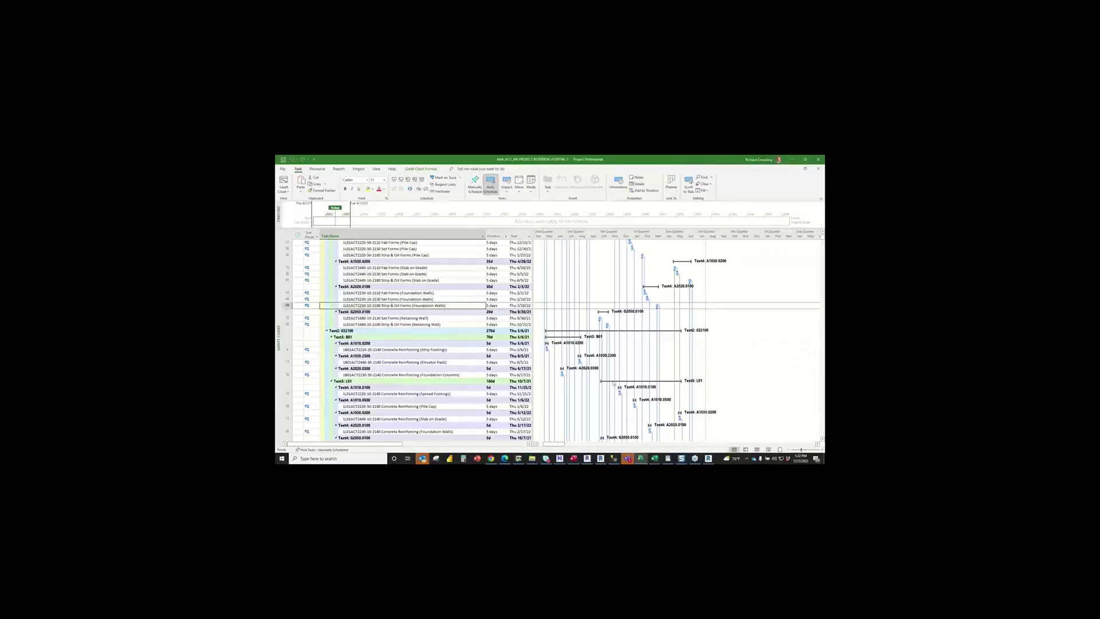
left_click_drag(534, 326, 571, 325)
scroll(561, 286, "up", 7)
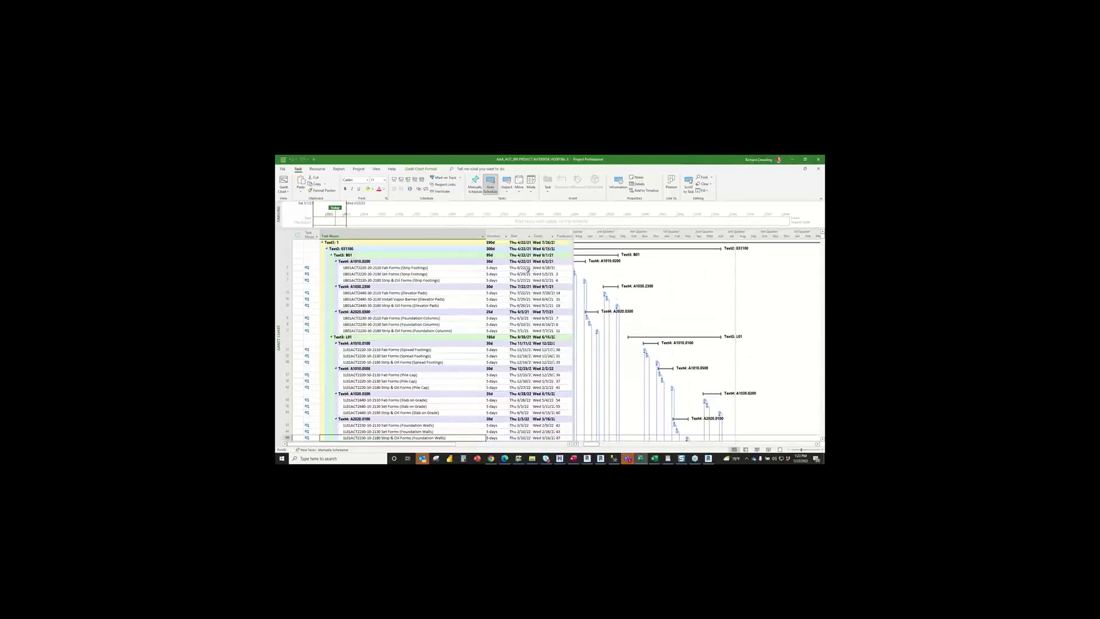
- Review the start and finish dates of the Fab, Set and Strip & Oil Forms activities for the strip footings
left_click(522, 268)
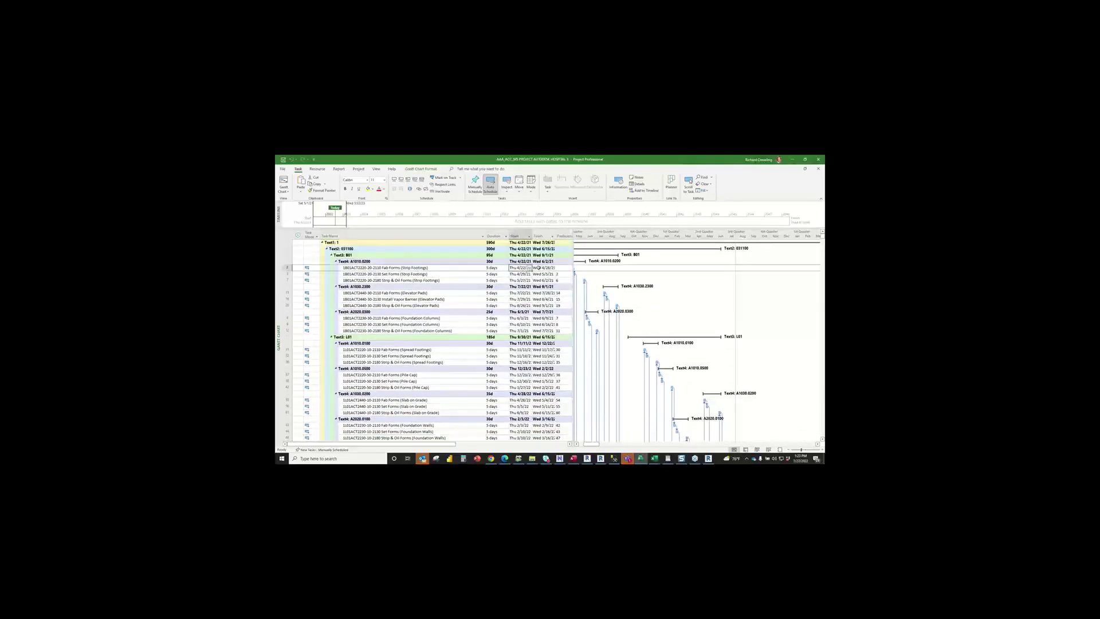
left_click(539, 268)
left_click(542, 274)
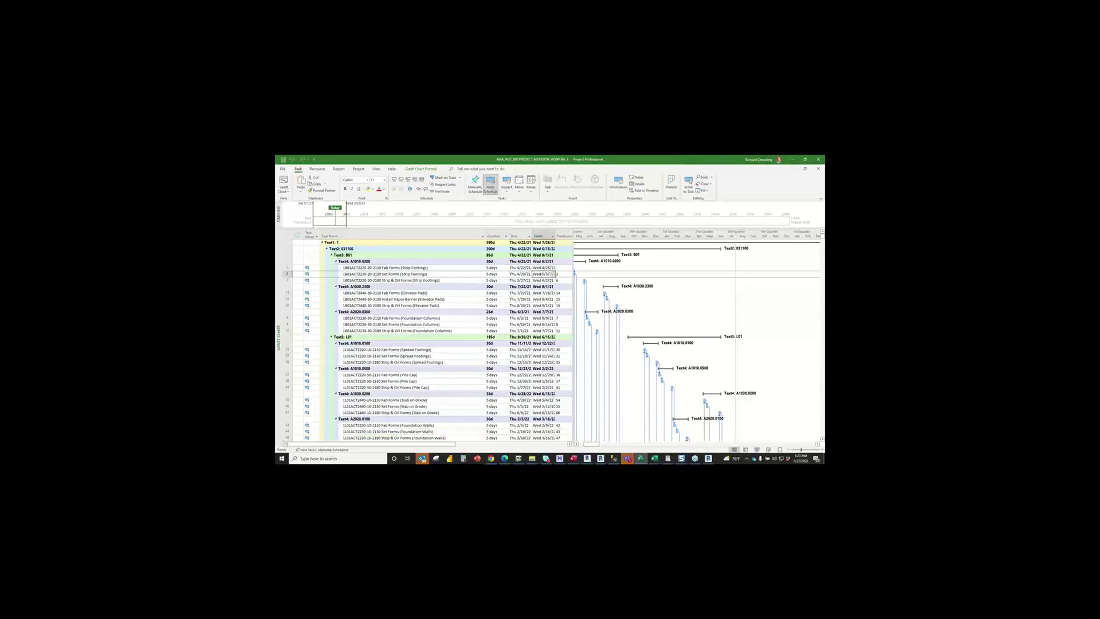
left_click(523, 274)
left_click(523, 280)
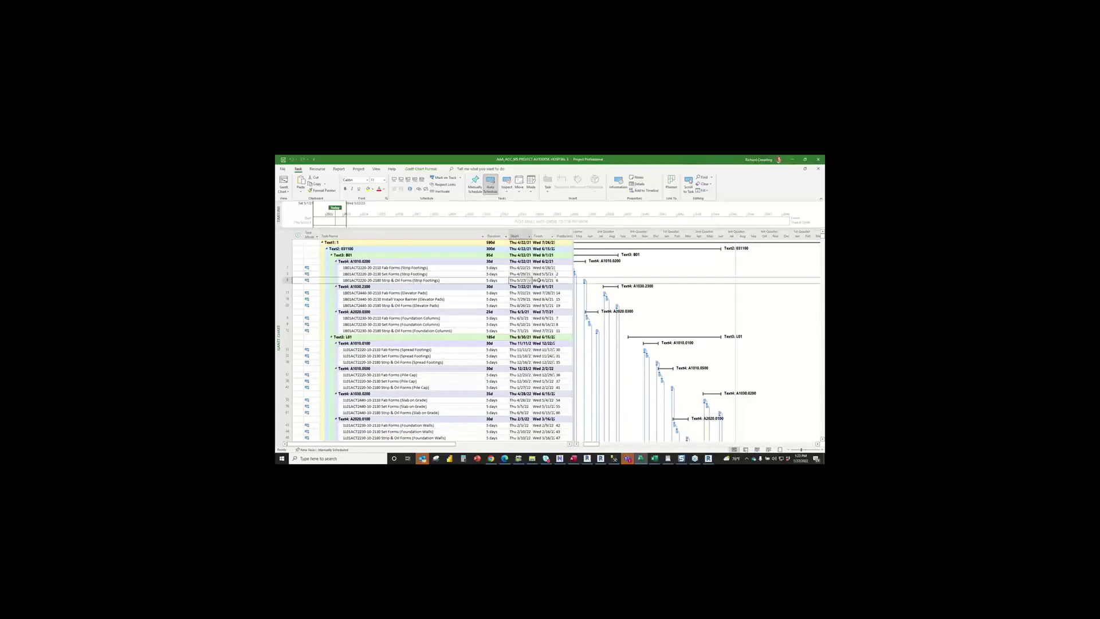
left_click(538, 280)
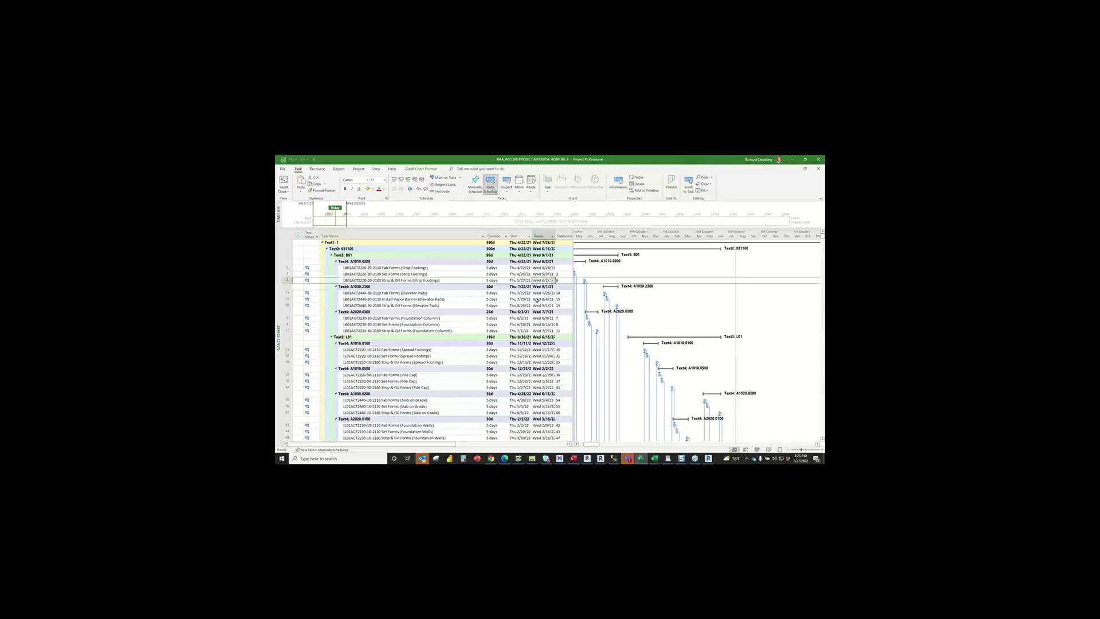
- Review the start and finish dates of the elevator pad activities: Fab Forms, Install Vapor Barrier and Strip & Oil Forms
left_click(526, 293)
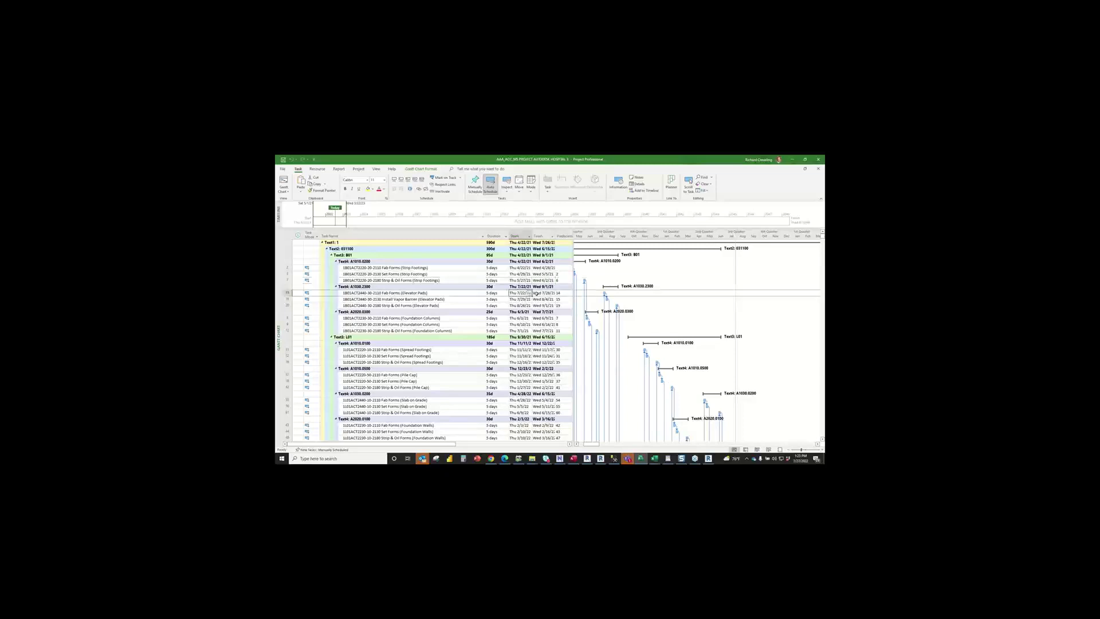
left_click(538, 293)
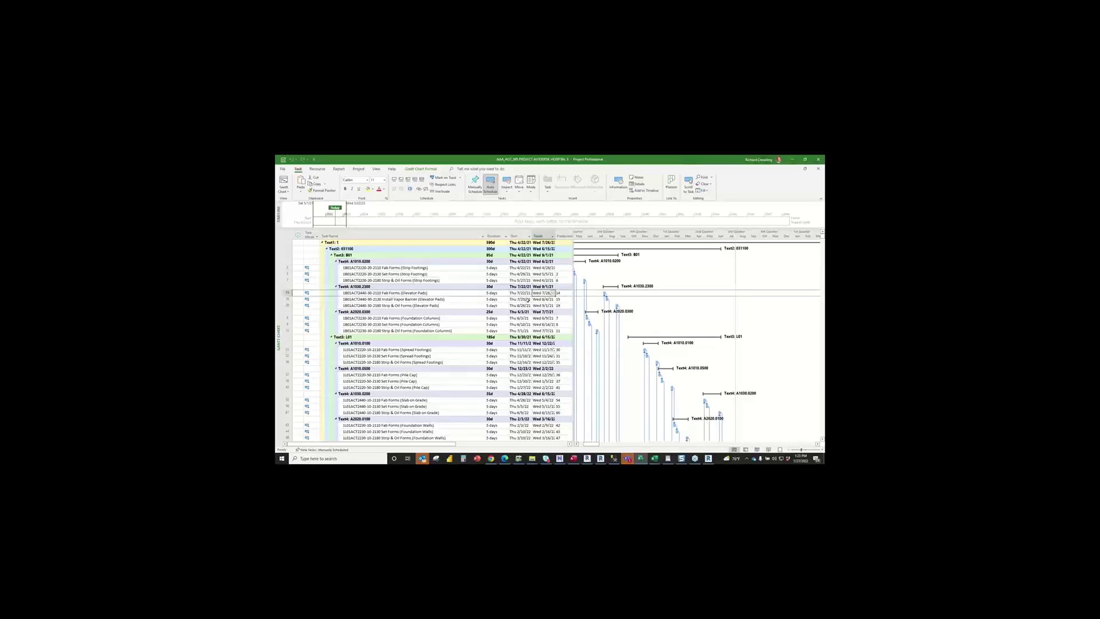
left_click(527, 299)
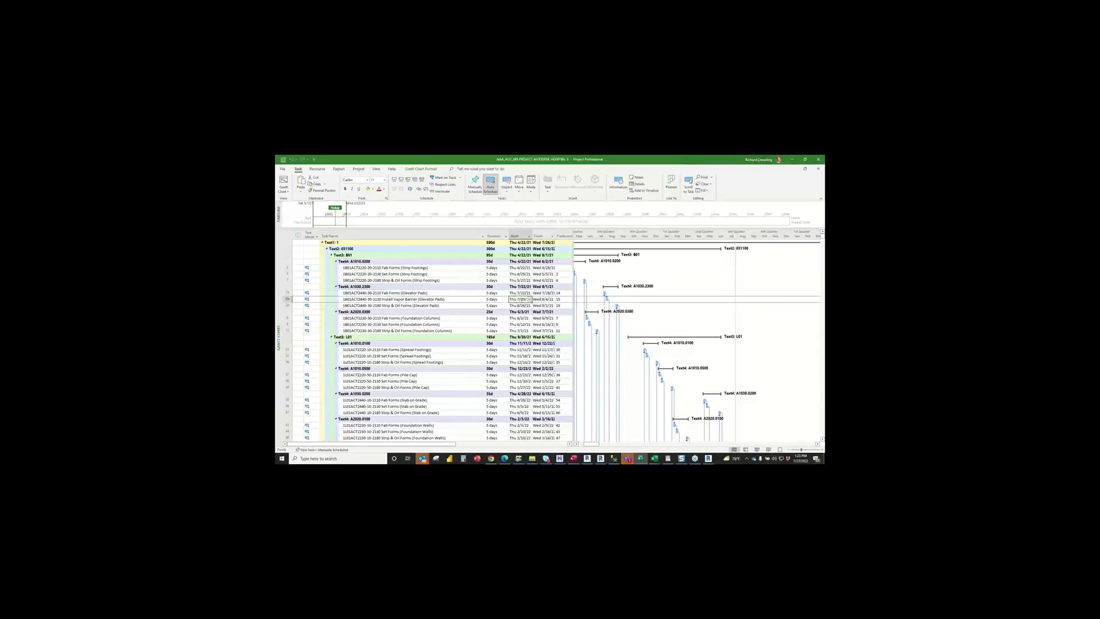
left_click(543, 299)
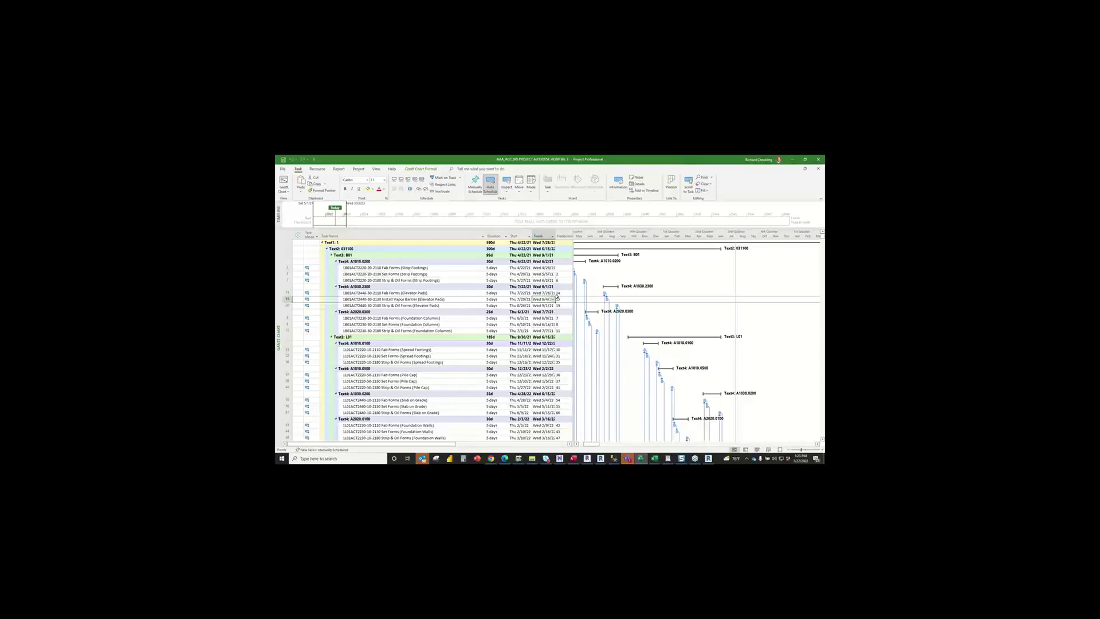
left_click(527, 306)
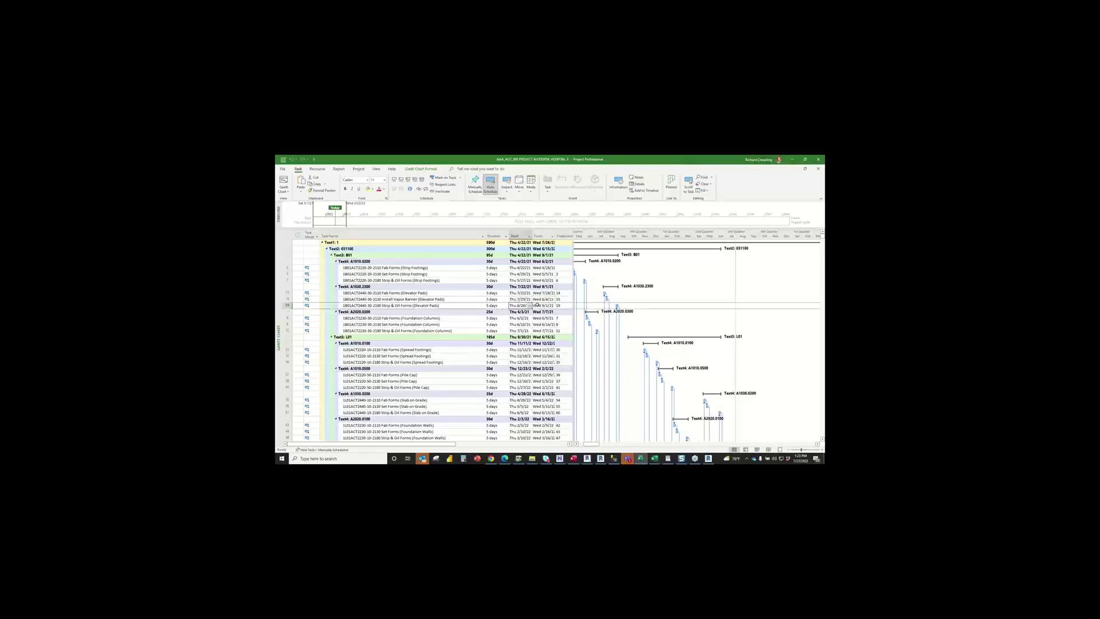
left_click(538, 305)
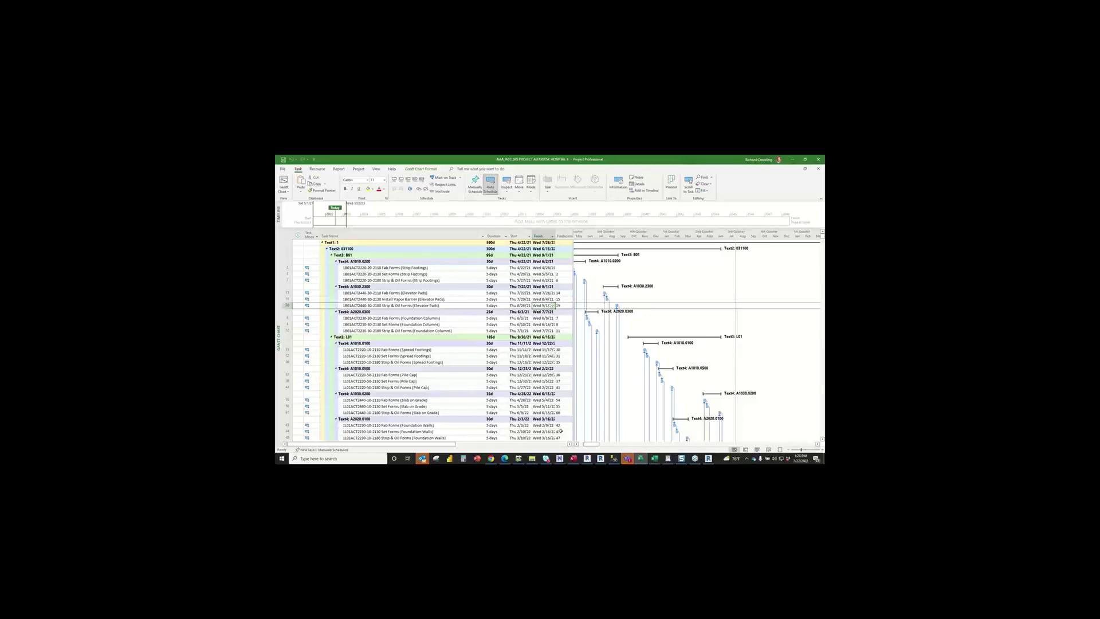
- Switch to the compiled hospital model in Navisworks, rewind the TimeLiner simulation to its start and play it
mouse_move(564, 460)
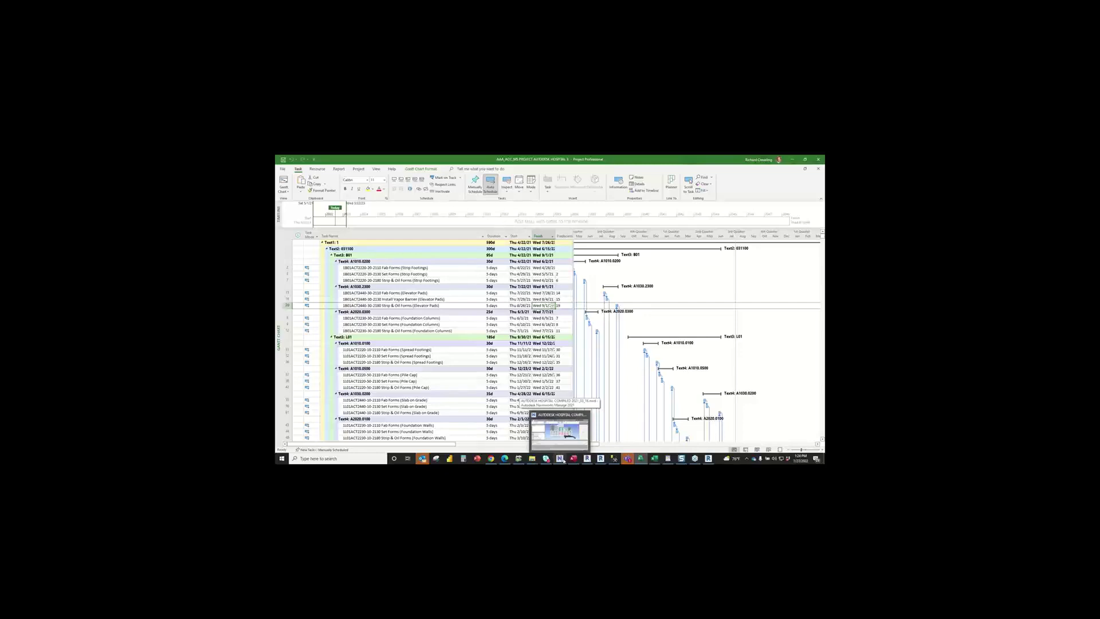
left_click(560, 439)
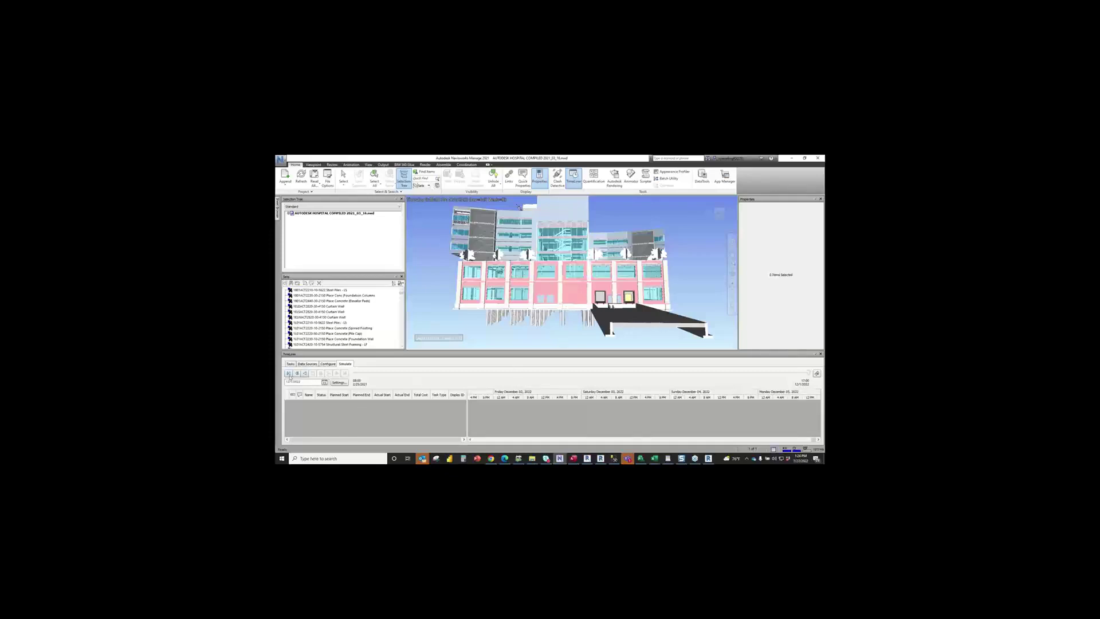
left_click(288, 374)
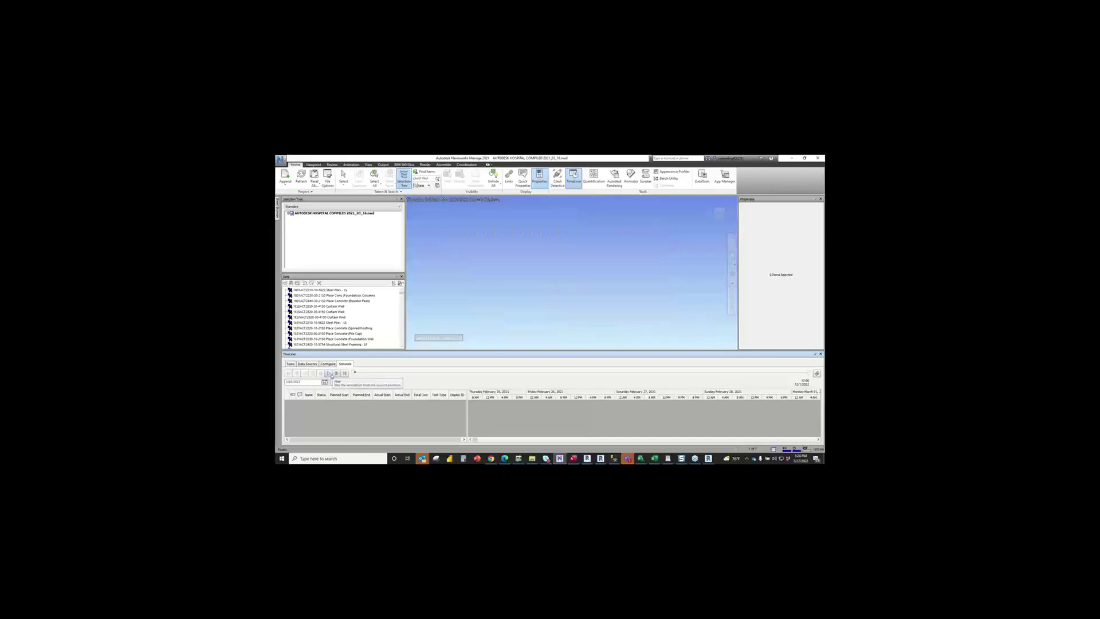
left_click(330, 374)
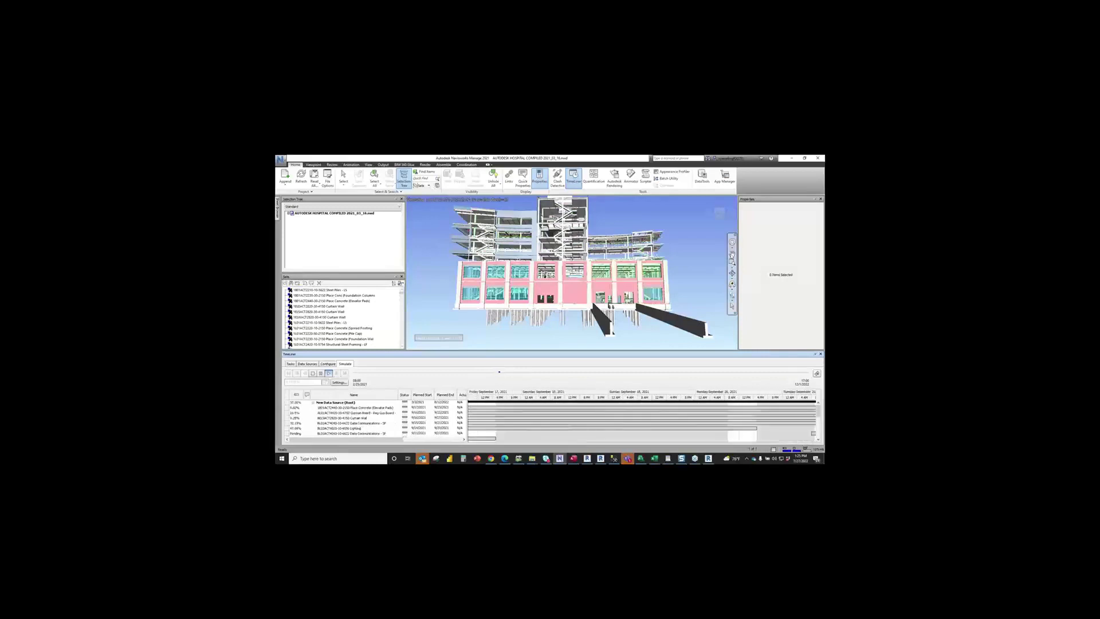
- Watch the construction simulation from the model's home view and from inside the building, and stop the playback
left_click(717, 216)
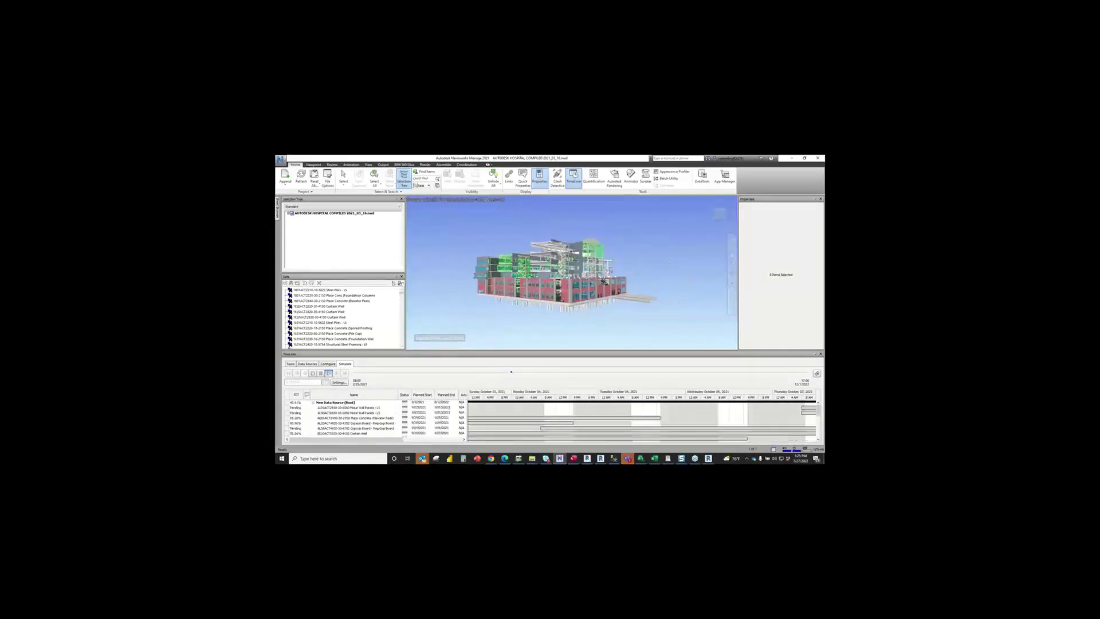
left_click(732, 283)
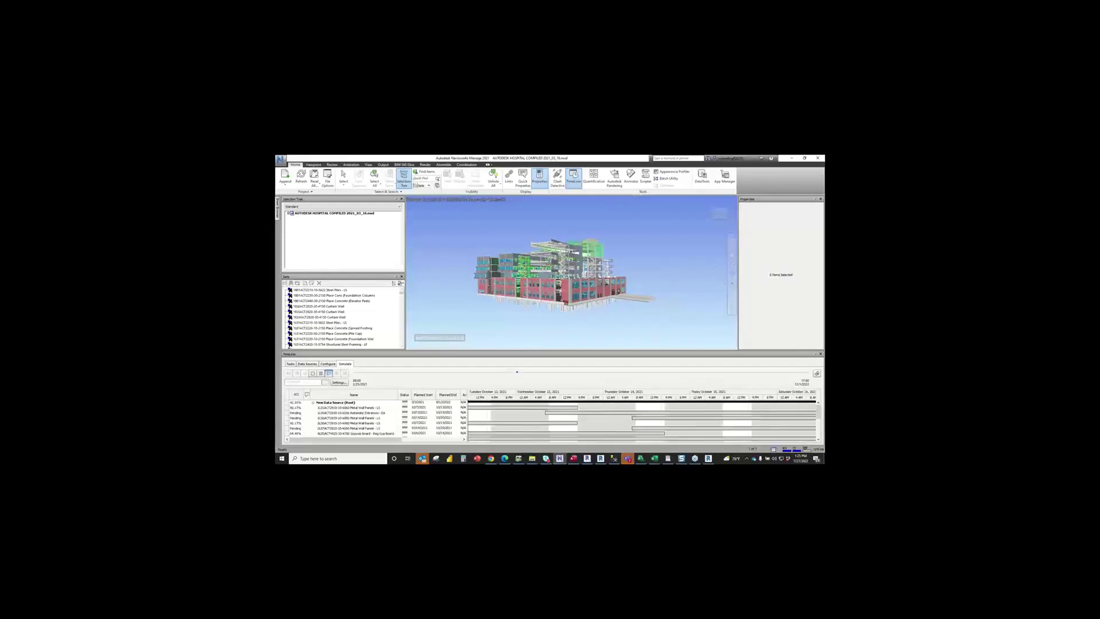
scroll(561, 293, "down", 2)
scroll(562, 291, "up", 2)
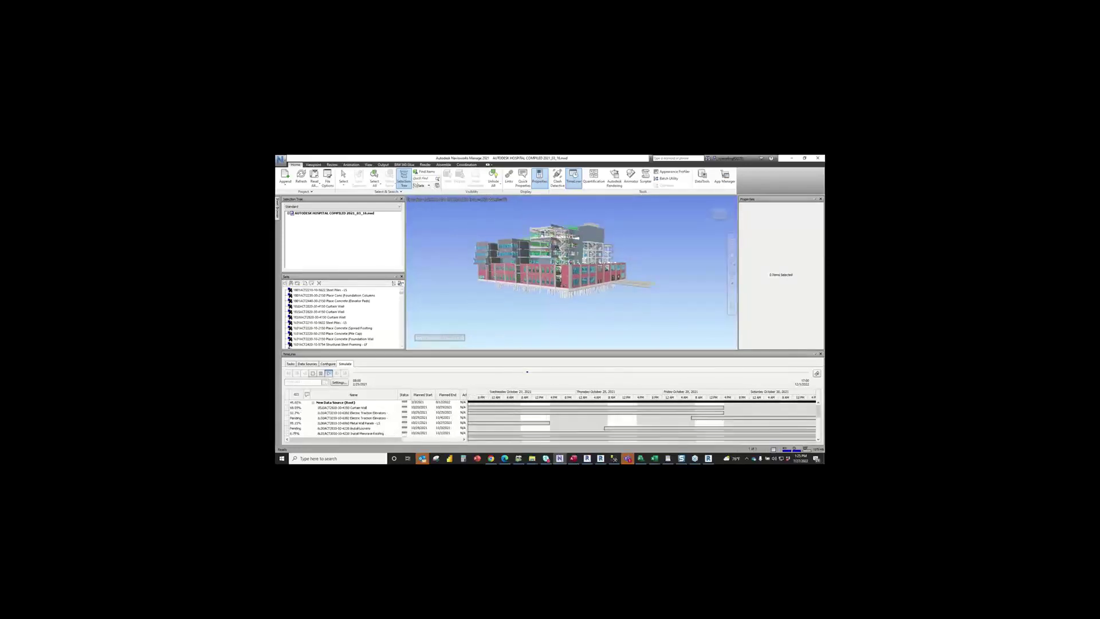
left_click_drag(555, 248, 539, 211)
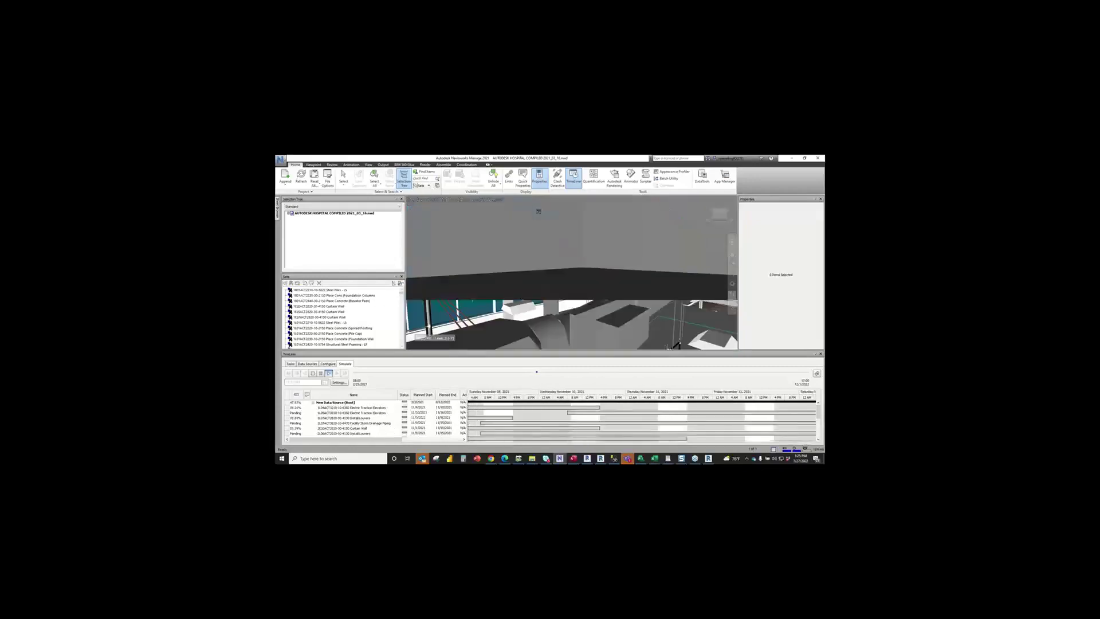
left_click(733, 255)
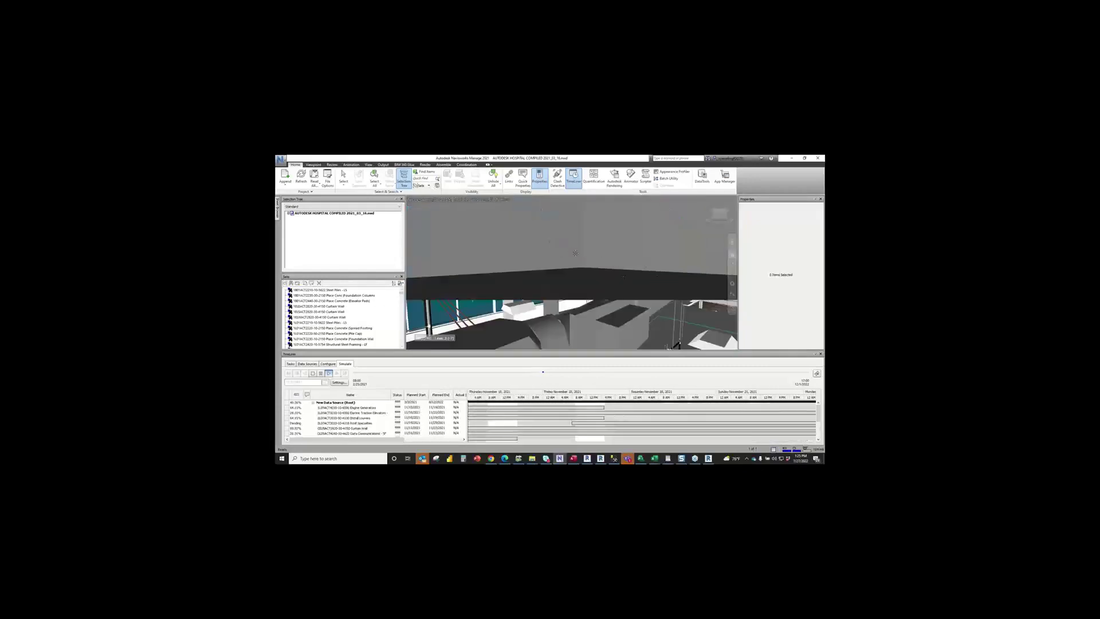
mouse_move(577, 249)
left_mouse_down()
mouse_move(581, 335)
mouse_move(588, 244)
mouse_move(596, 249)
left_mouse_up()
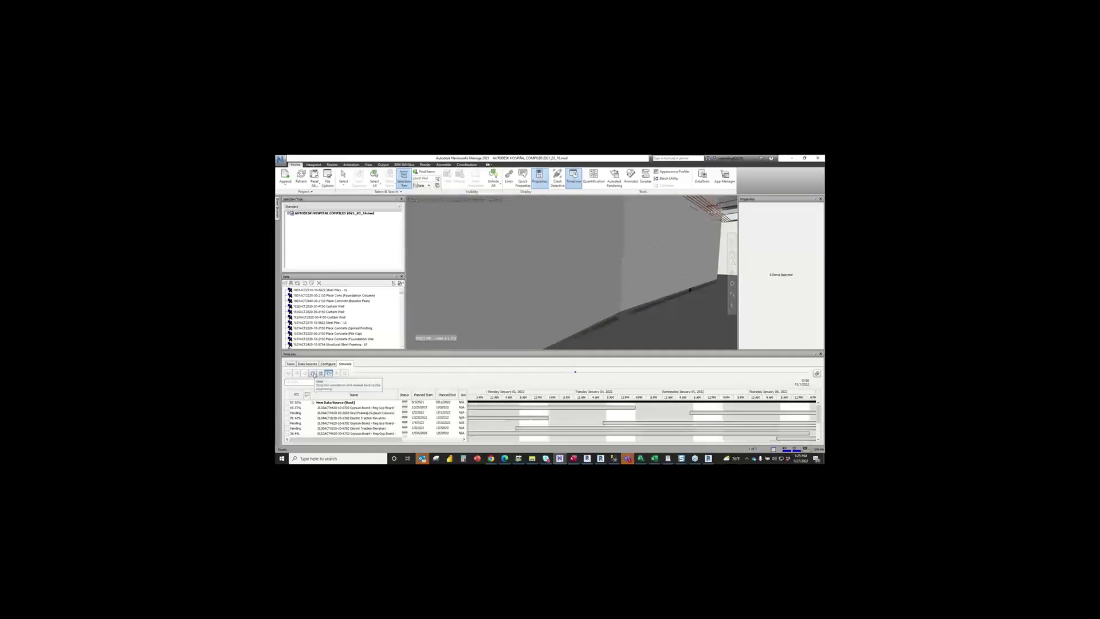
left_click(313, 374)
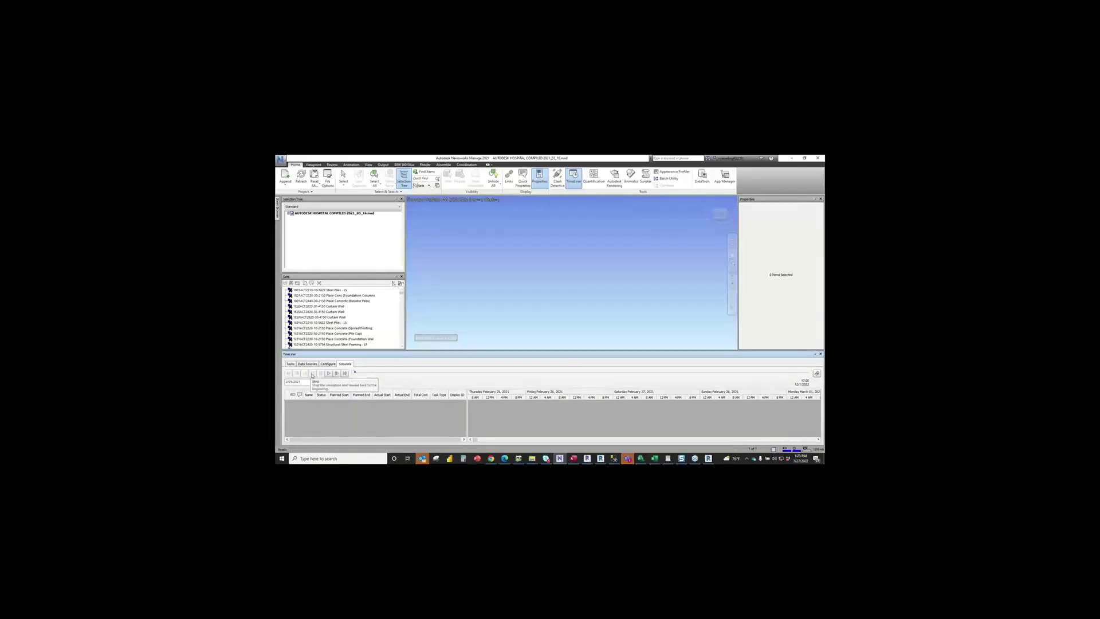
- Play the TimeLiner simulation forward, run it in reverse, and resume forward playback with pauses to show the structural framing and decks being erected
left_click(329, 373)
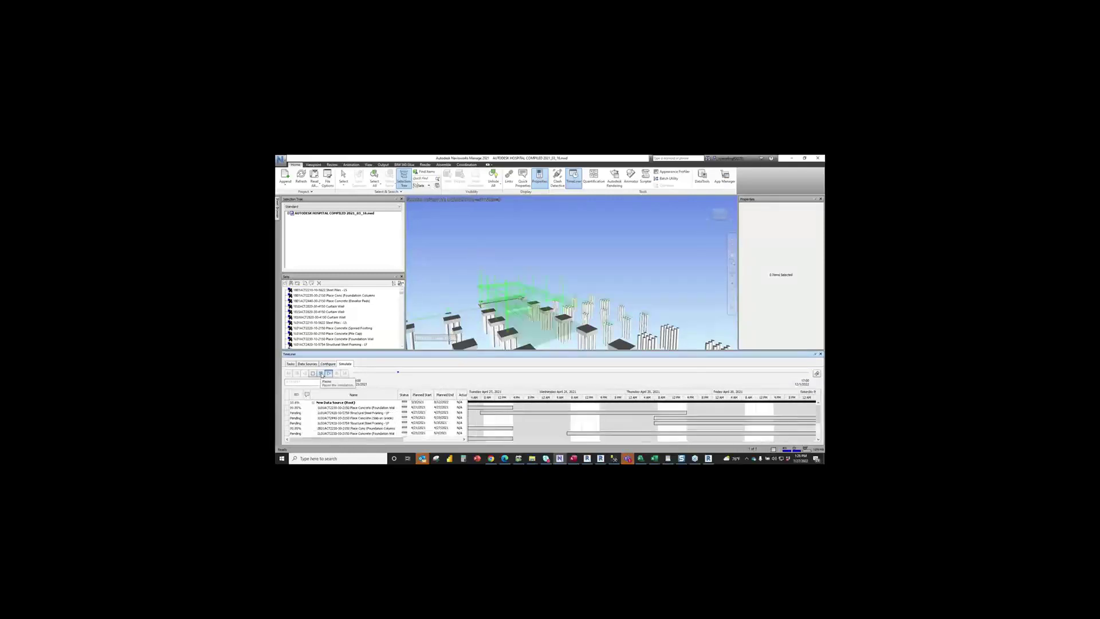
left_click(322, 374)
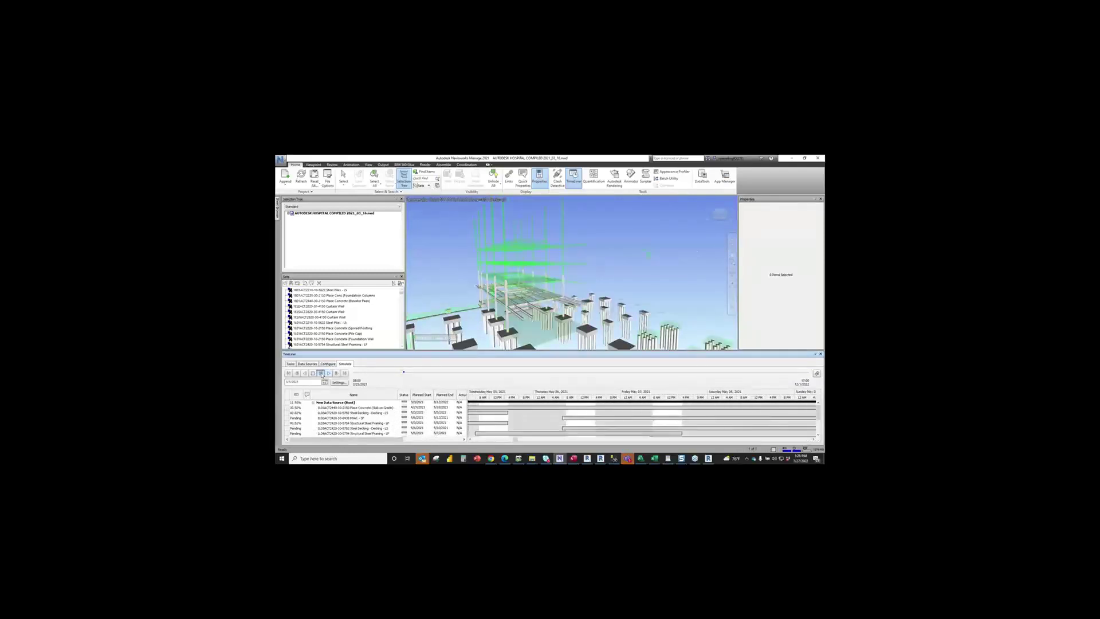
left_click(305, 373)
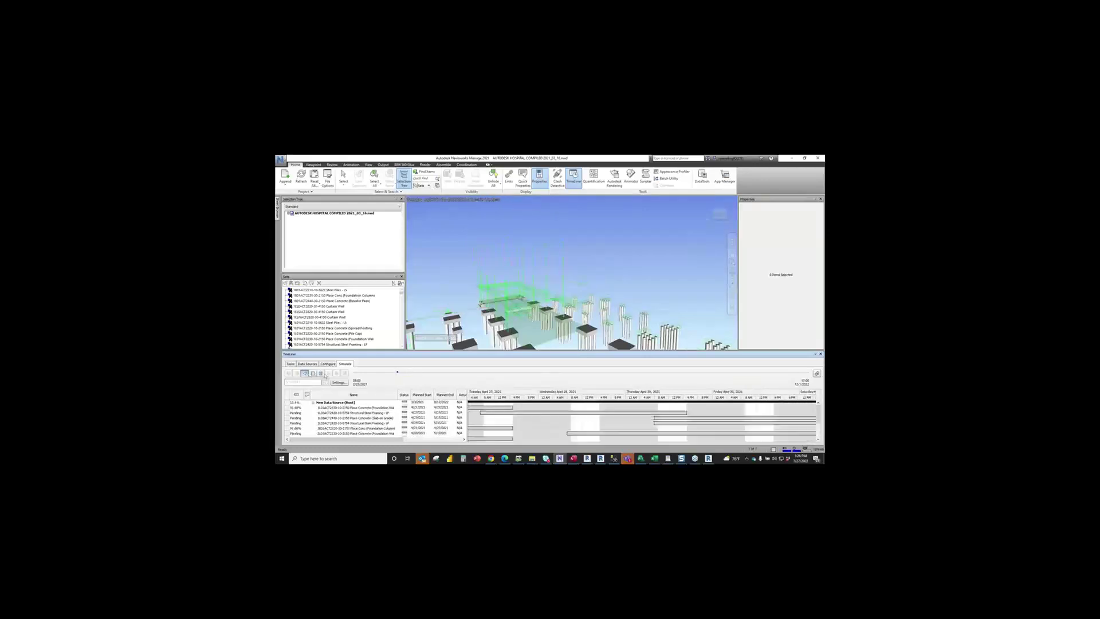
left_click(321, 374)
left_click(328, 374)
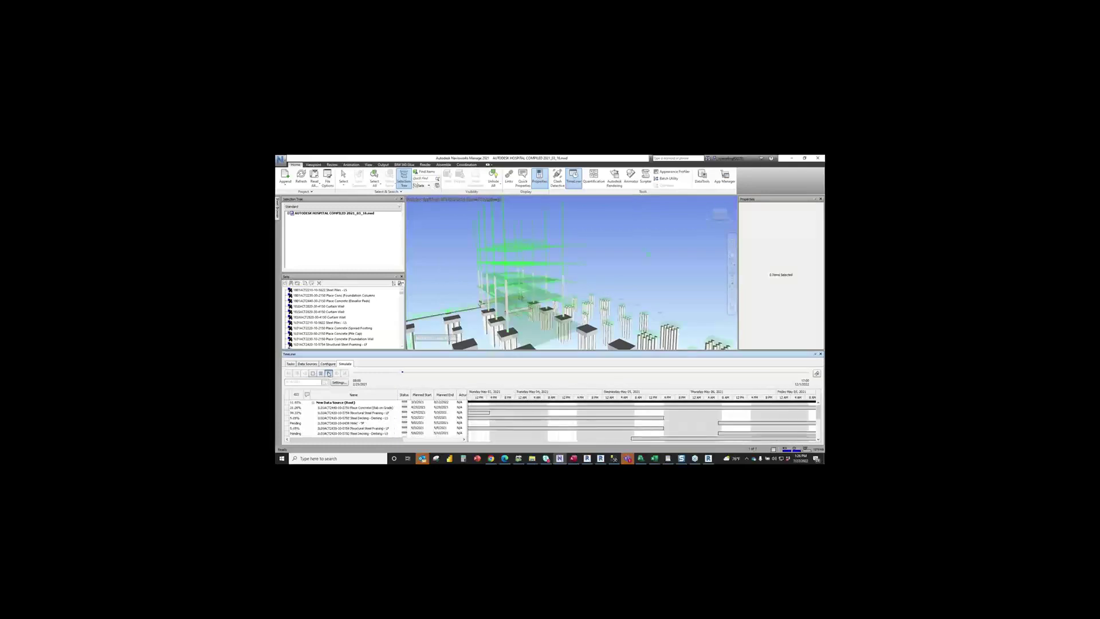
left_click(321, 373)
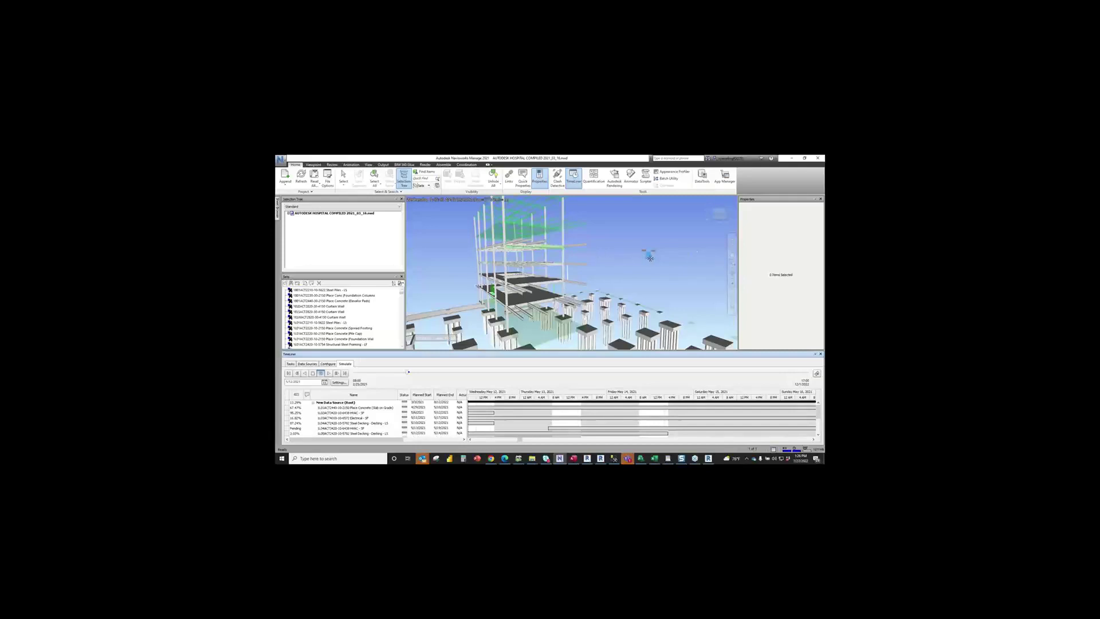
left_click(329, 373)
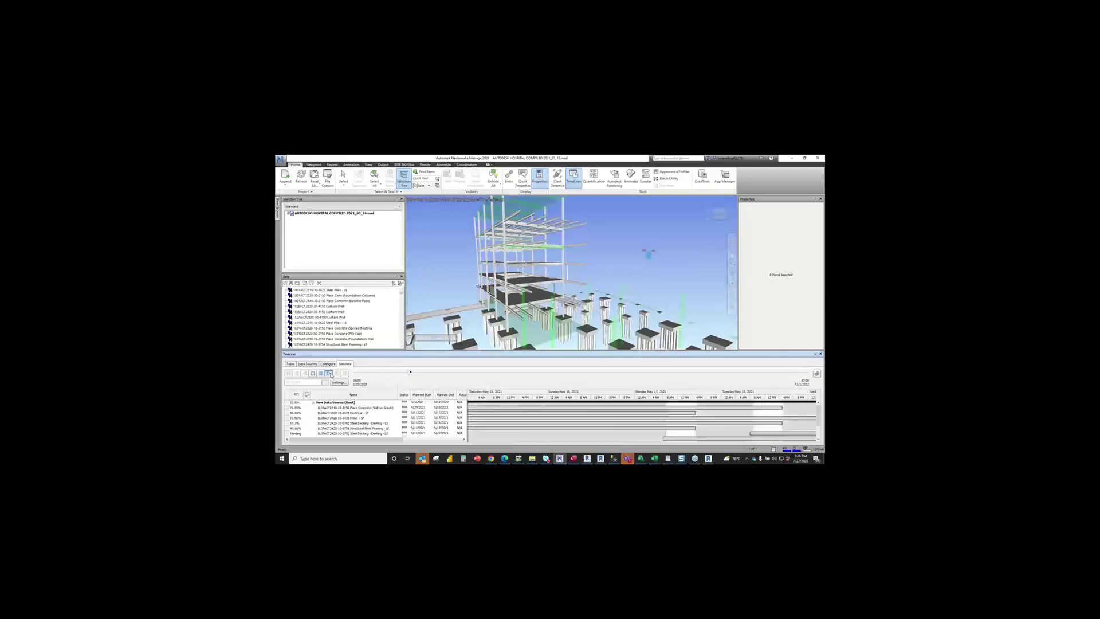
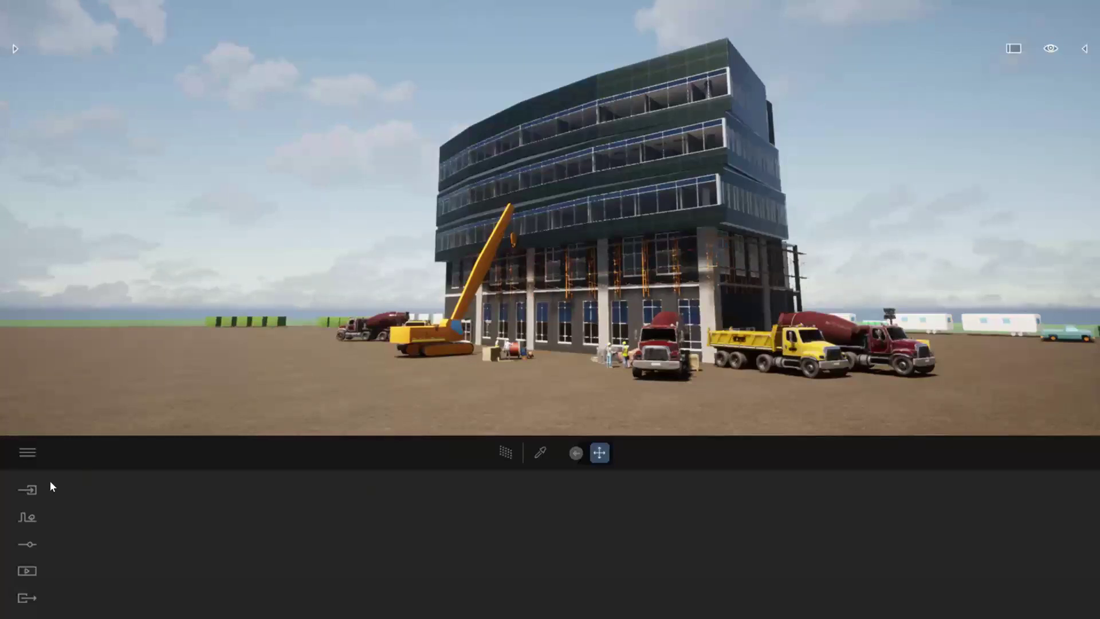
- Switch to the hospital jobsite scene in Twinmotion and browse the full list of imported FBX files
left_click(34, 490)
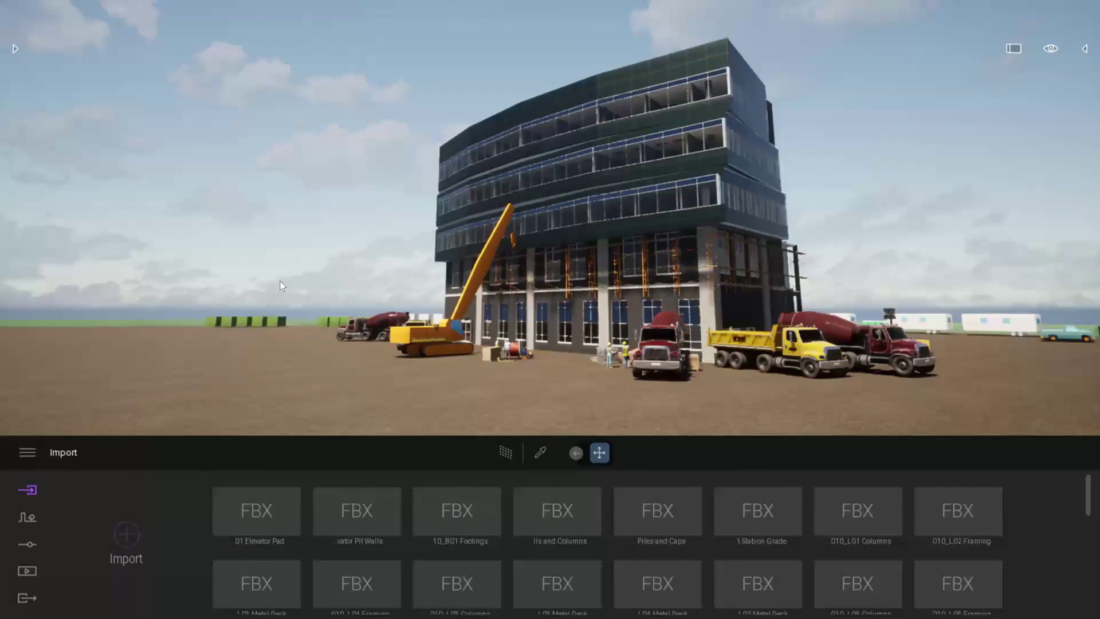
mouse_move(262, 523)
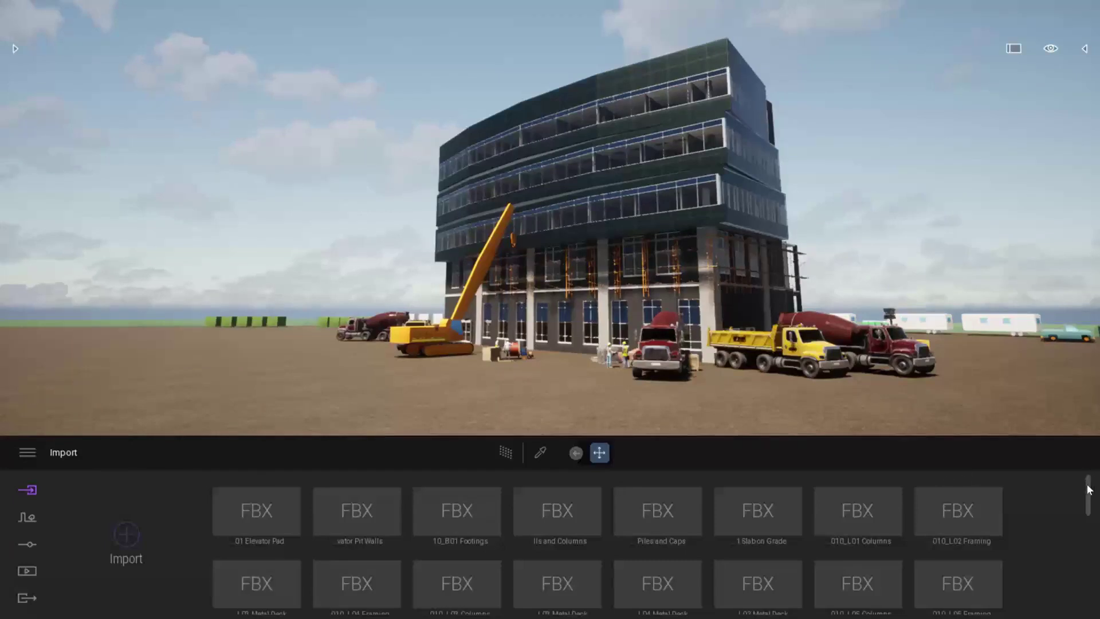
scroll(1085, 508, "down", 2)
left_click_drag(1087, 516, 1091, 606)
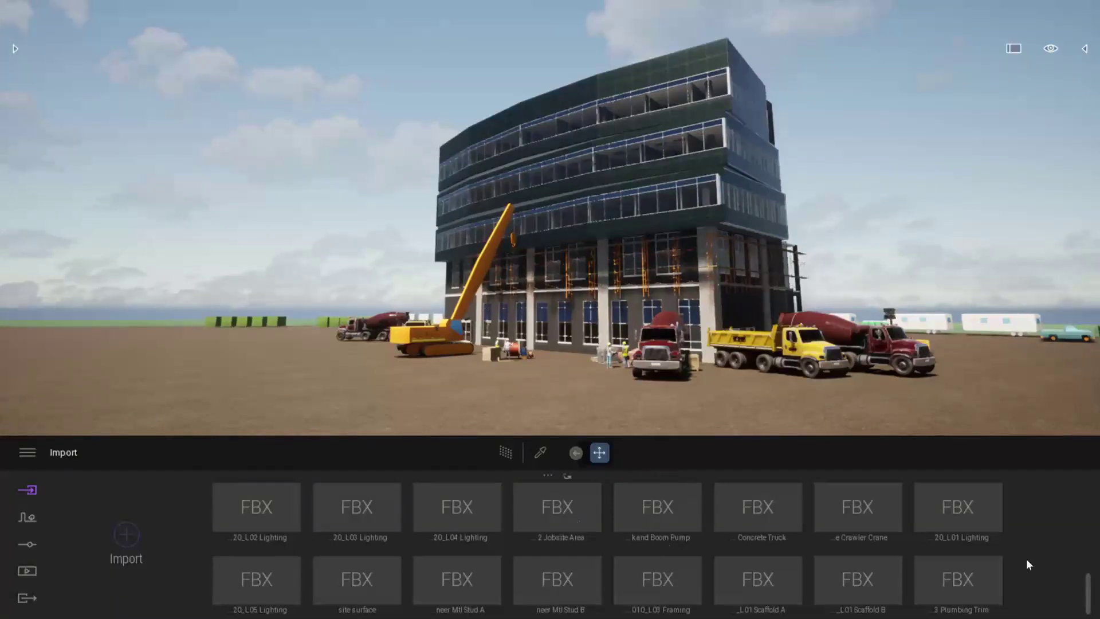
scroll(1086, 467, "up", 3)
scroll(1083, 459, "up", 5)
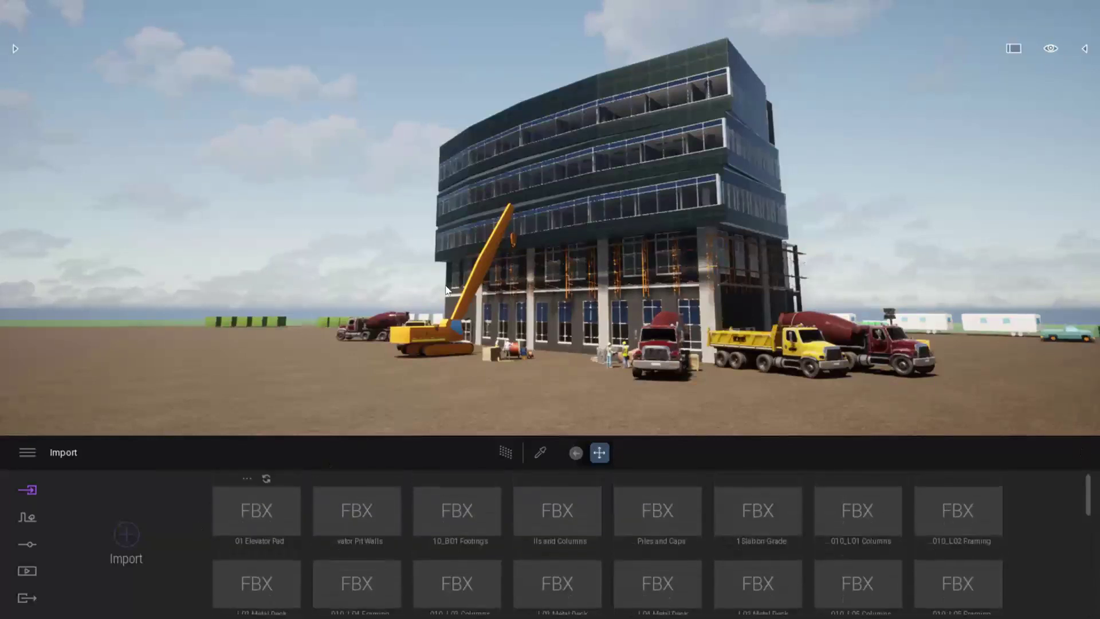
- Show the scene graph from its beginning and collapse the expanded FBX containers, including Z_A_B1010_L03 Metal Deck.fbx
left_click(1085, 48)
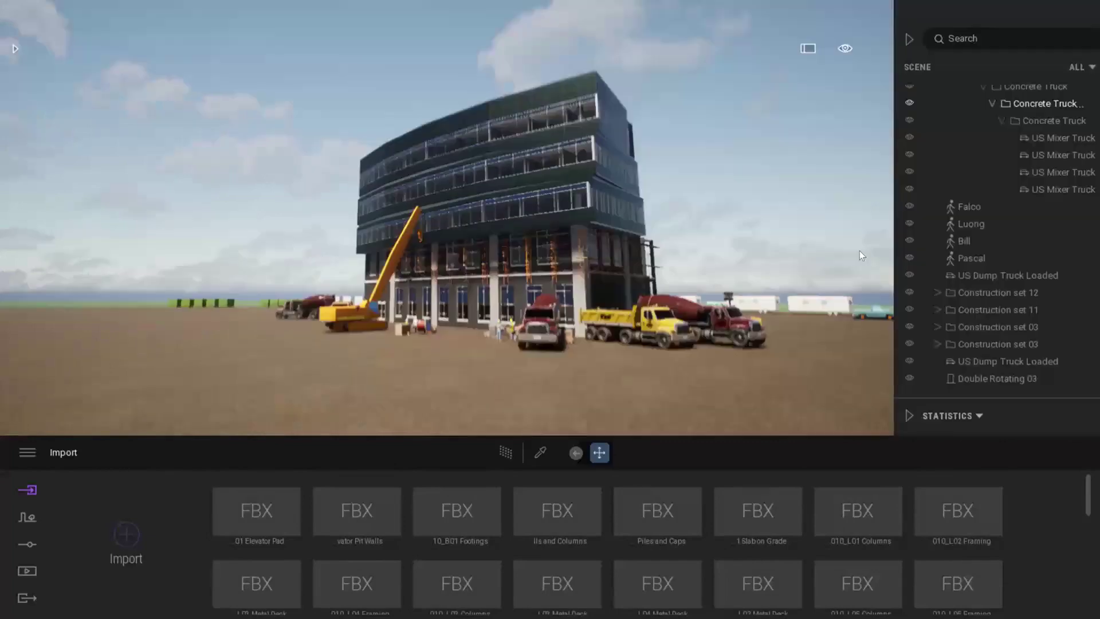
scroll(1083, 182, "down", 10)
scroll(1083, 182, "up", 15)
scroll(1083, 97, "up", 1)
left_click(927, 197)
left_click(927, 218)
left_click(926, 214)
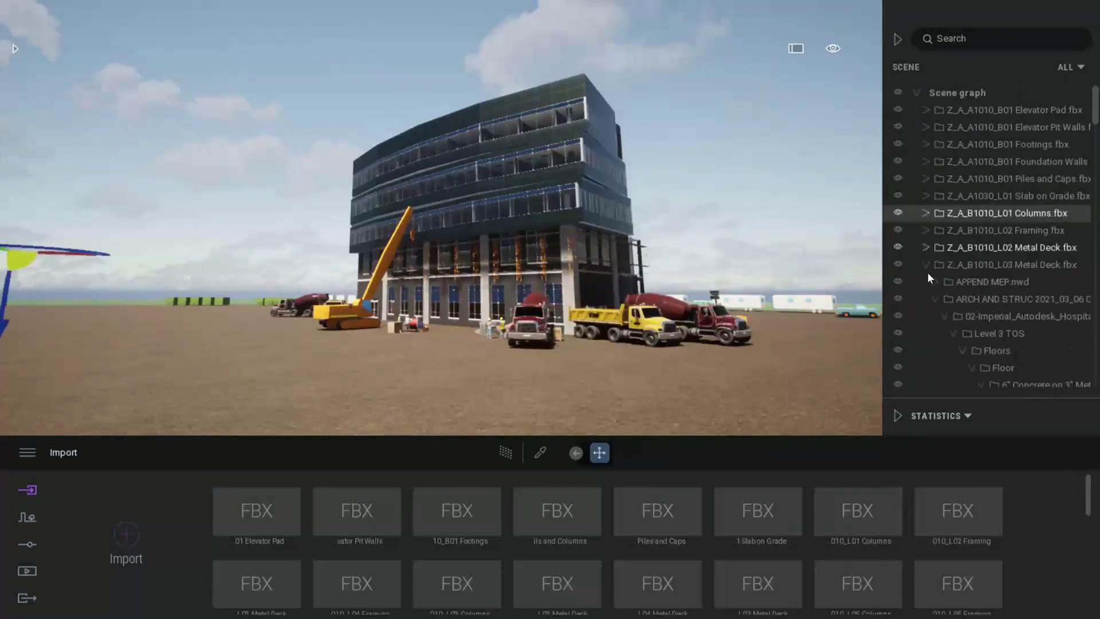
left_click(927, 264)
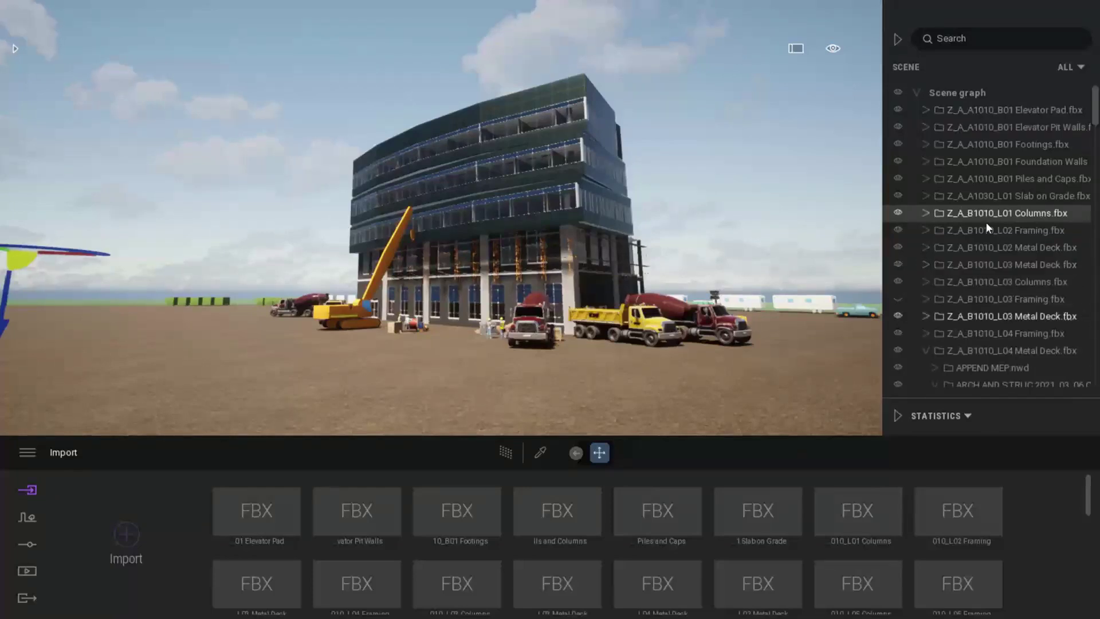
- Expand Z_A_A1010_B01 Piles and Caps.fbx through Level 1, Floors and the 6" concrete slab, and select the first floor's cast concrete element
left_click(981, 200)
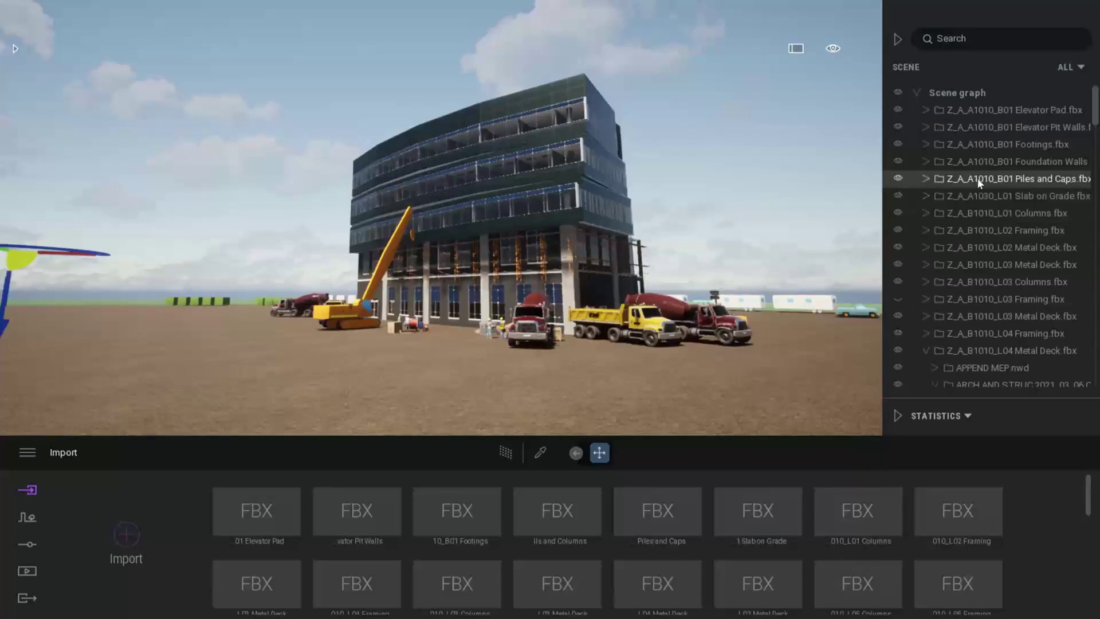
left_click(926, 178)
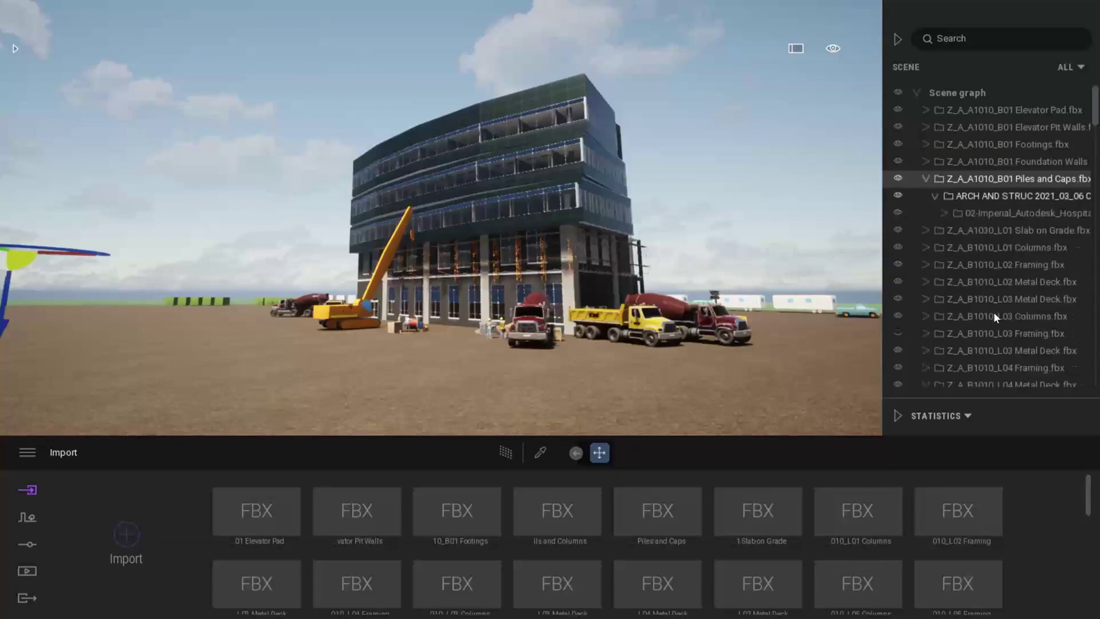
left_click(945, 213)
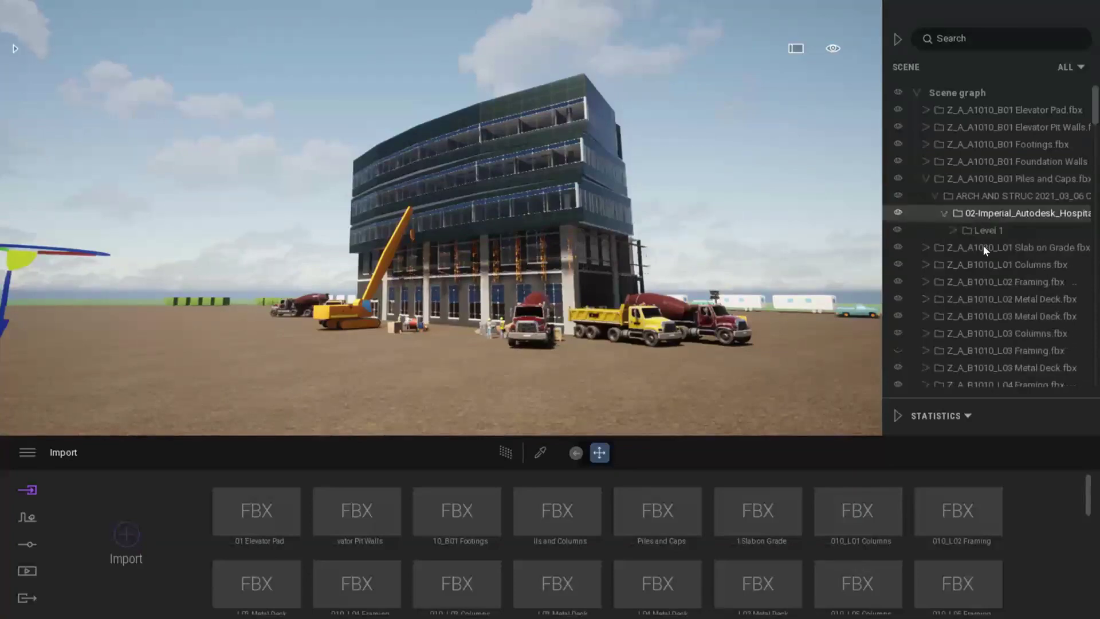
left_click(953, 229)
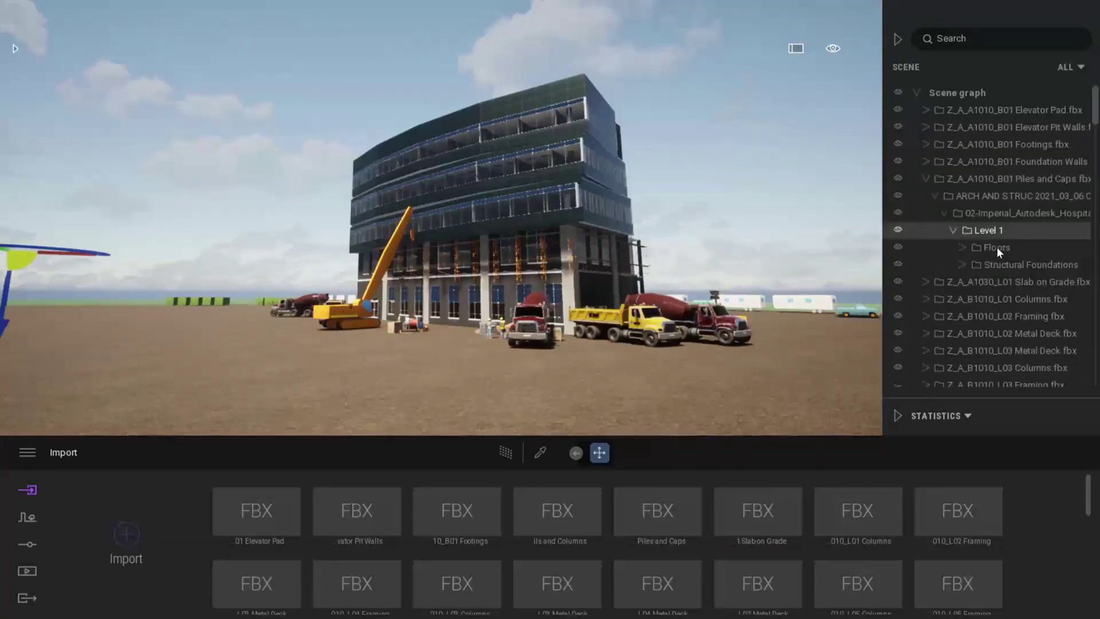
left_click(970, 247)
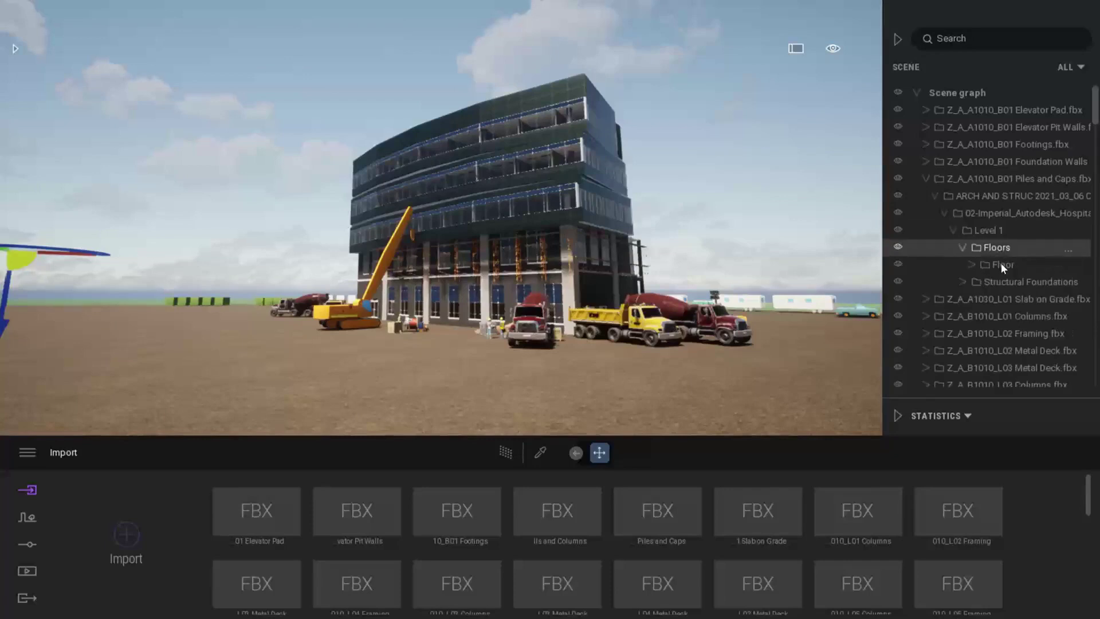
left_click(970, 264)
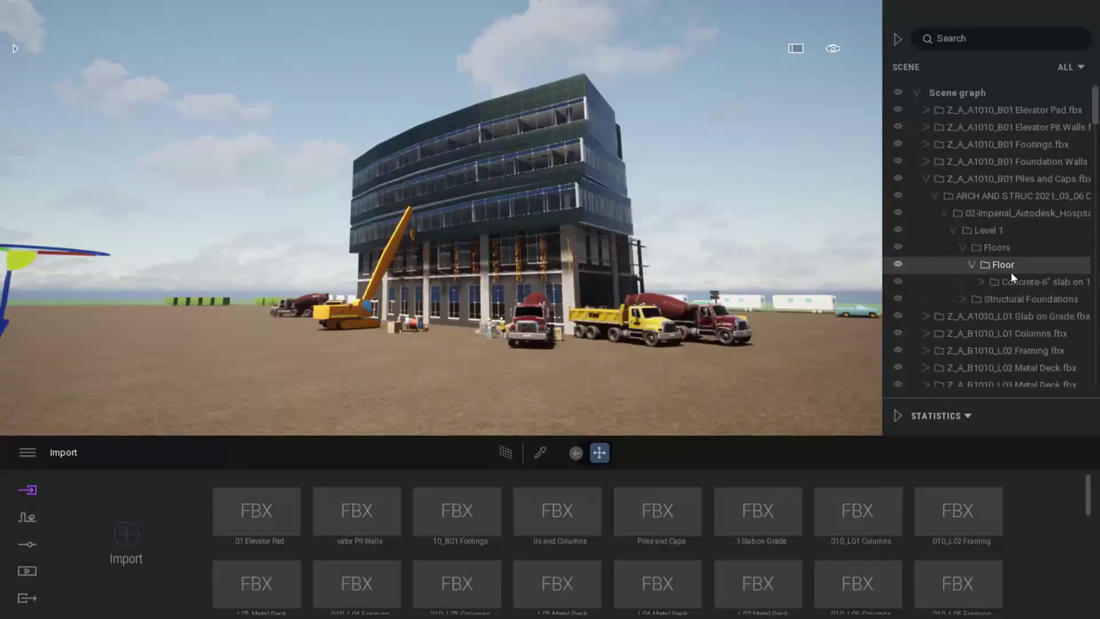
left_click(981, 282)
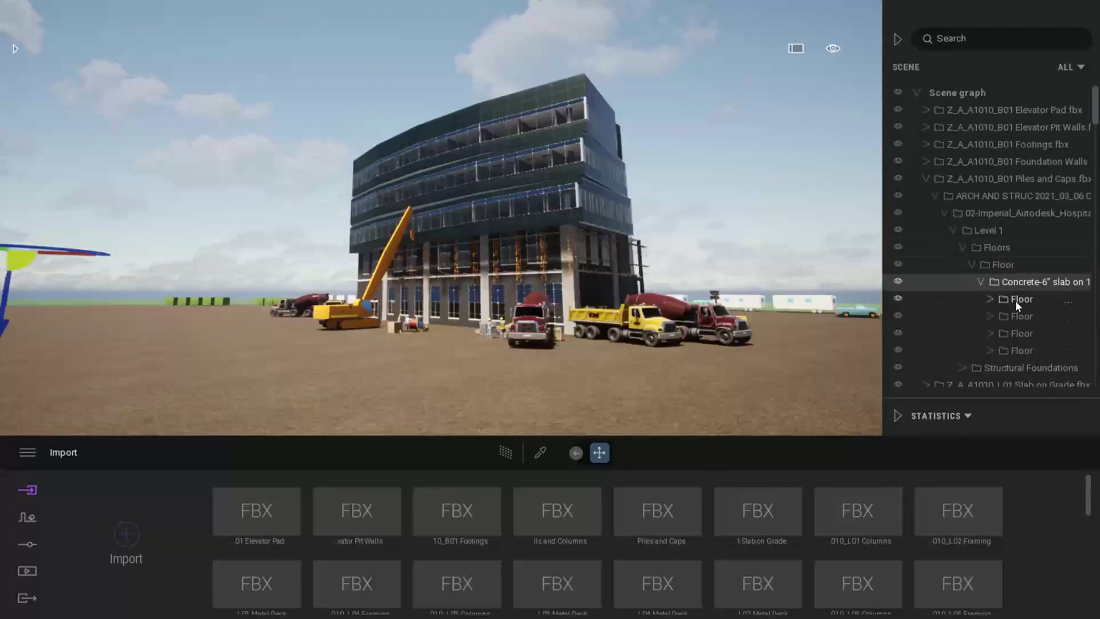
left_click(991, 298)
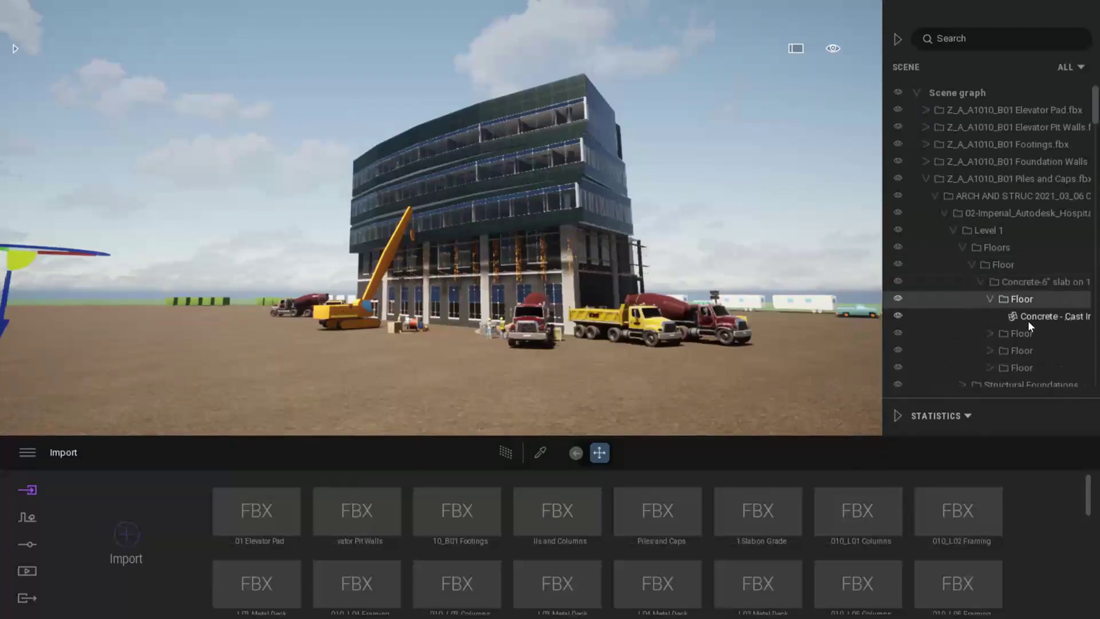
left_click(1028, 321)
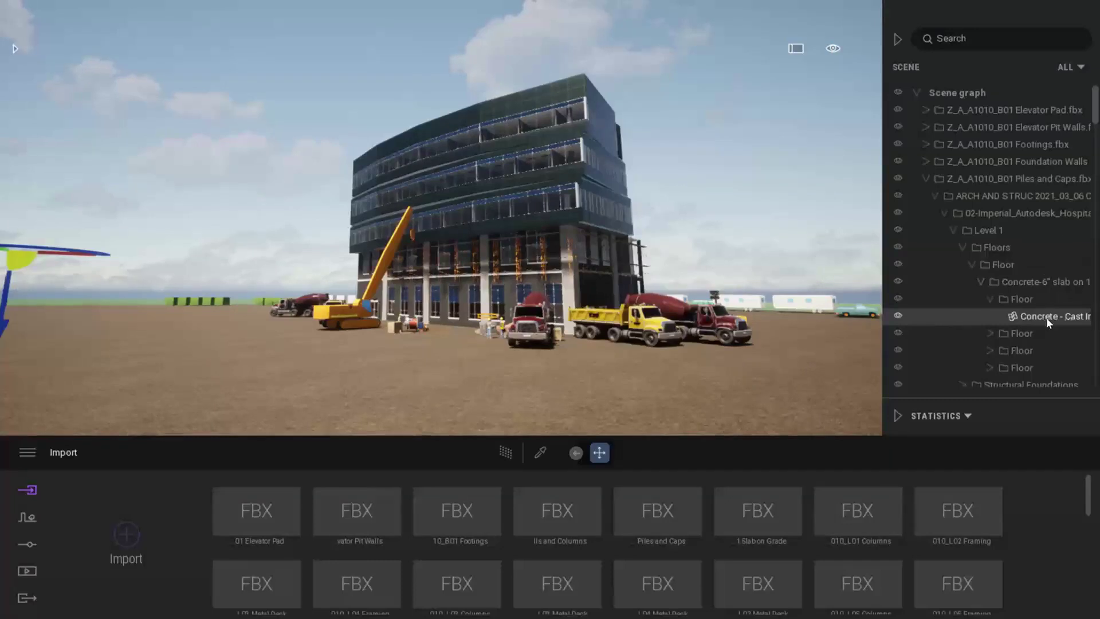
- Isolate the selected cast concrete floor element and frame it in the view
mouse_move(981, 530)
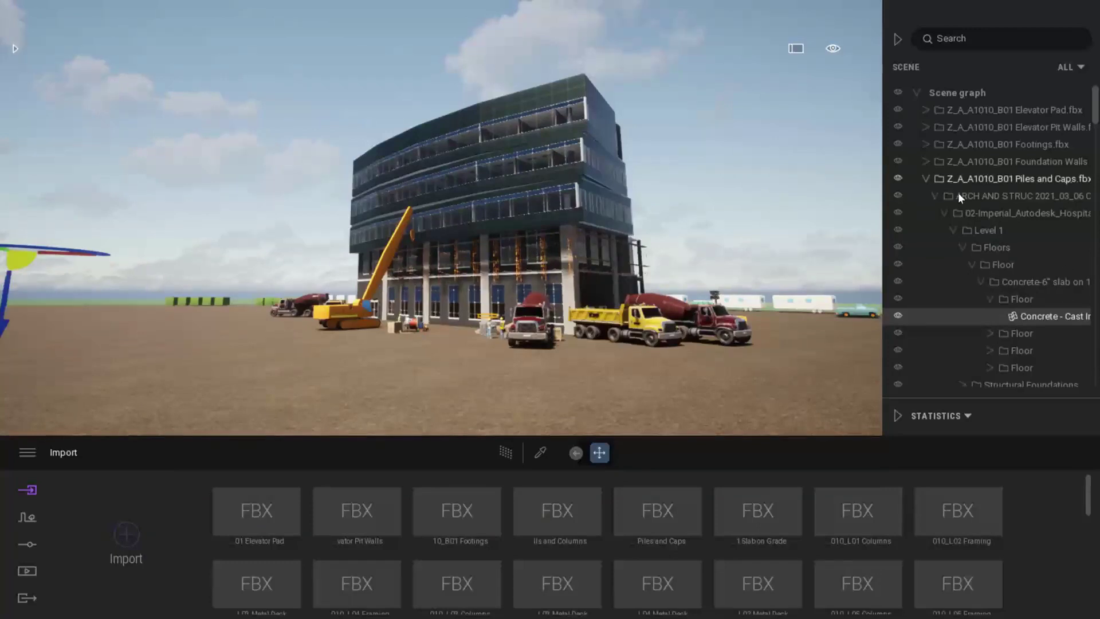
right_click(1036, 321)
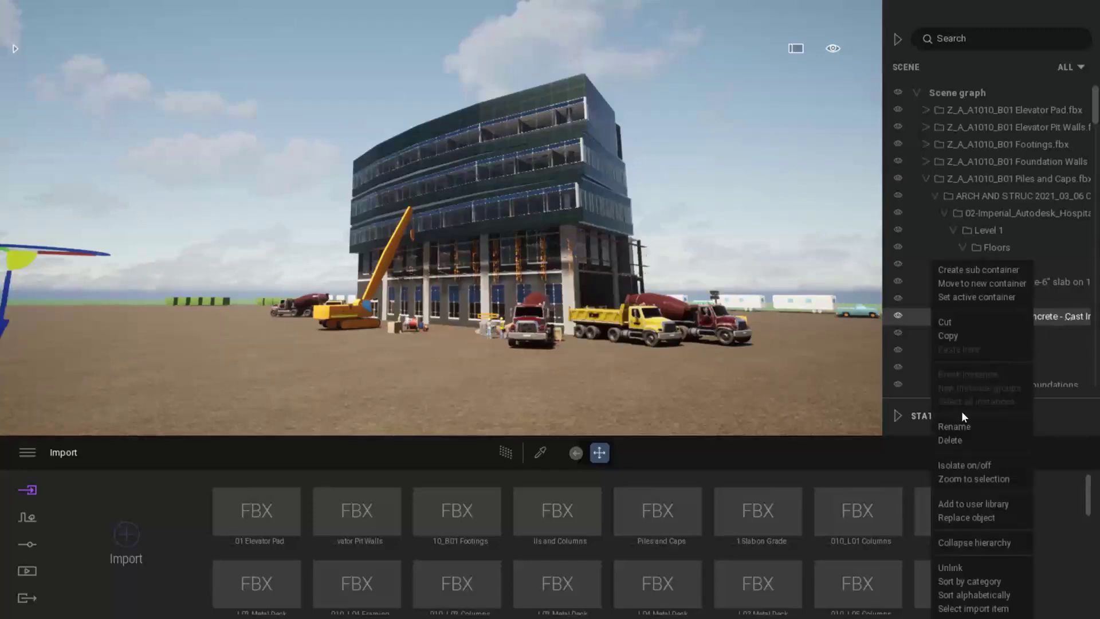
left_click(967, 466)
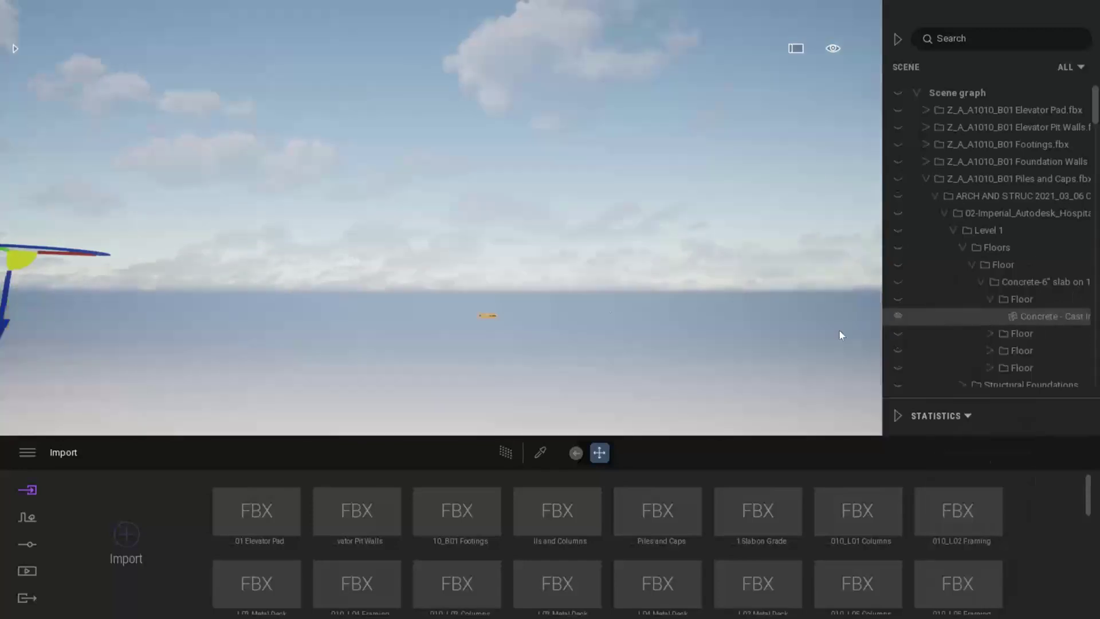
key("f")
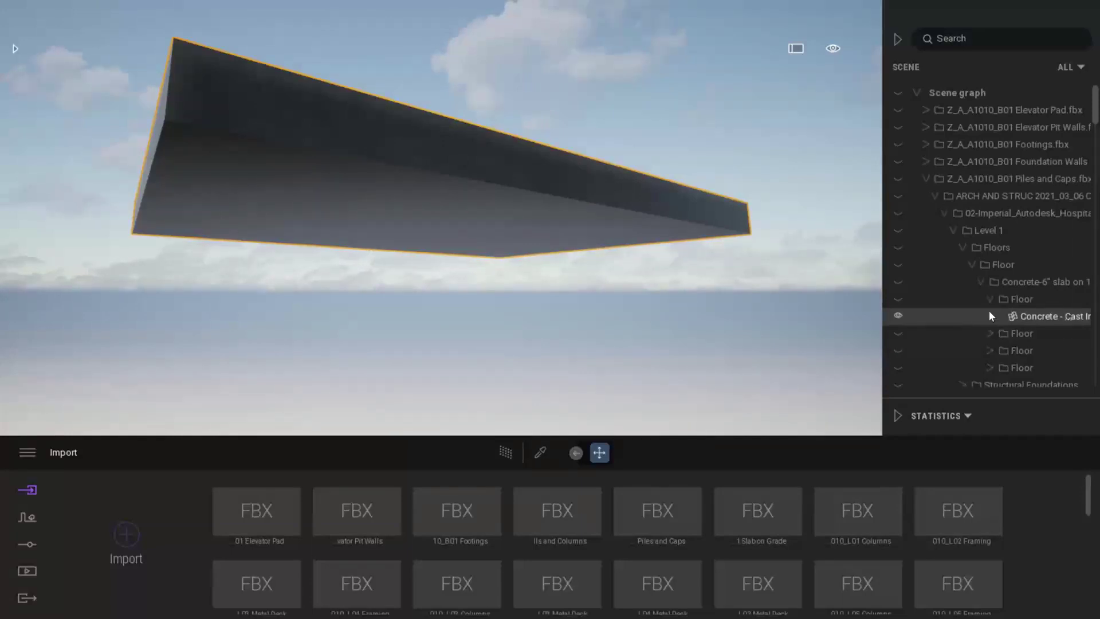
- Isolate the whole Z_A_A1010_B01 Piles and Caps.fbx container and view its pile groups and caps from above
left_click(957, 178)
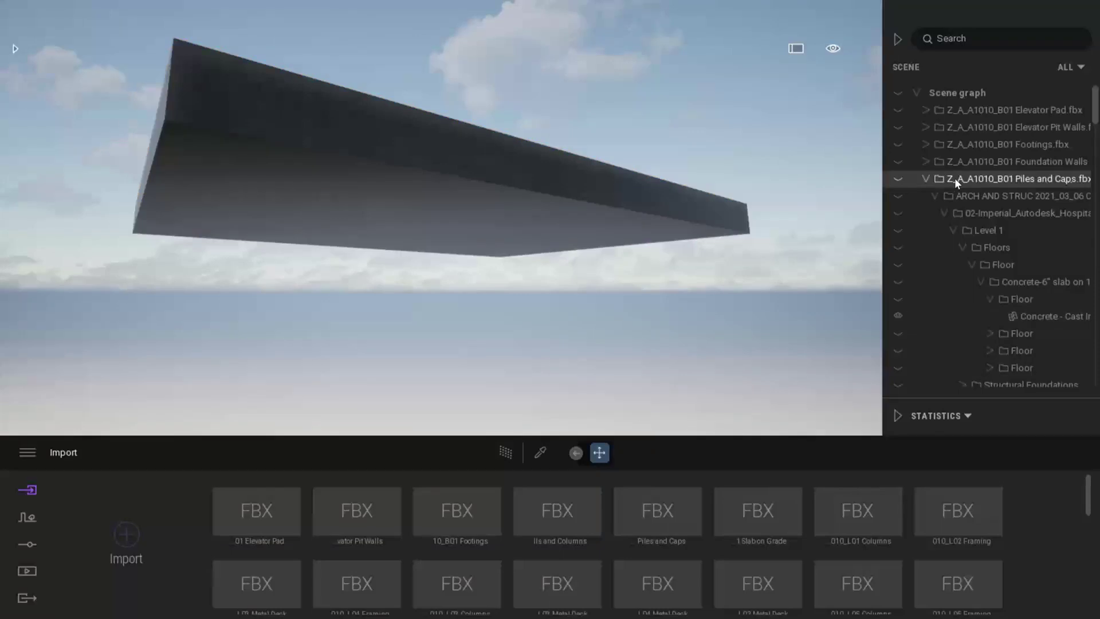
left_click(954, 178)
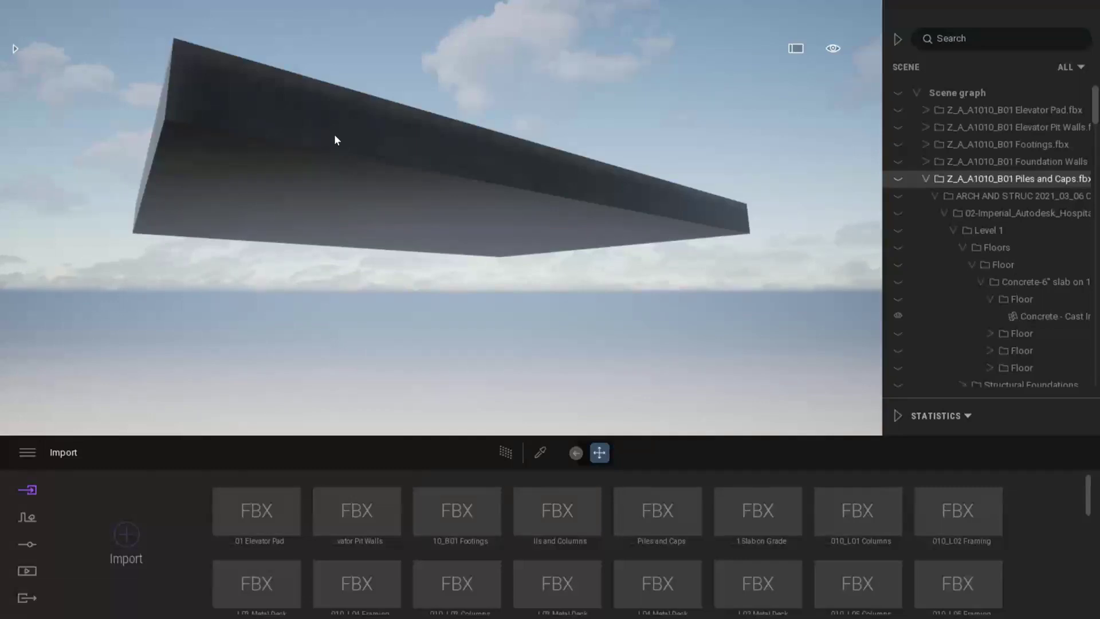
left_click(239, 510)
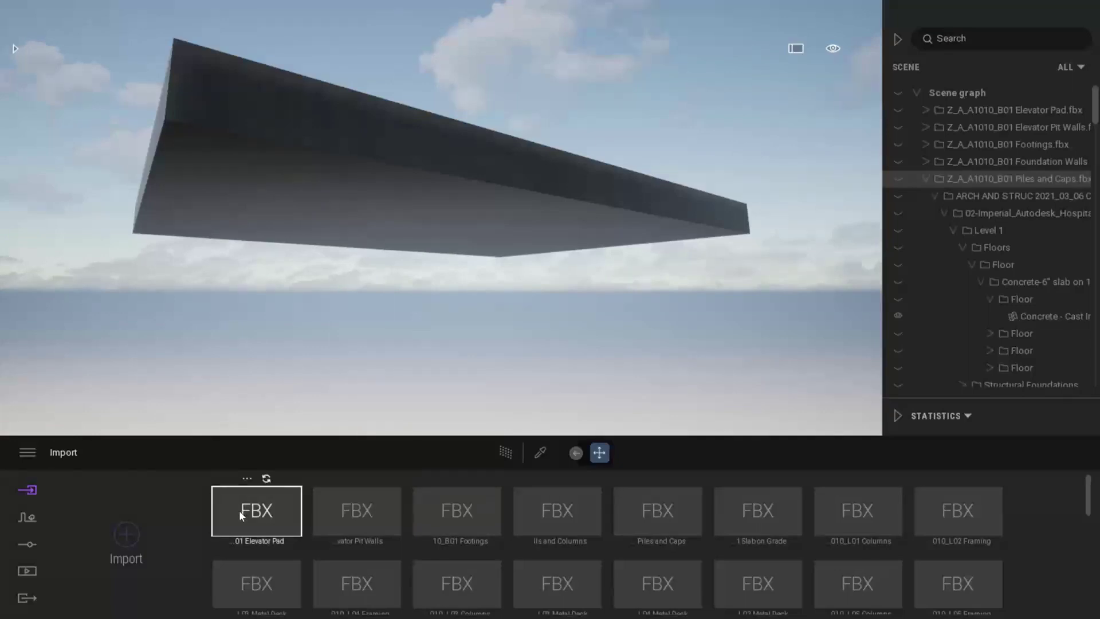
right_click(1015, 178)
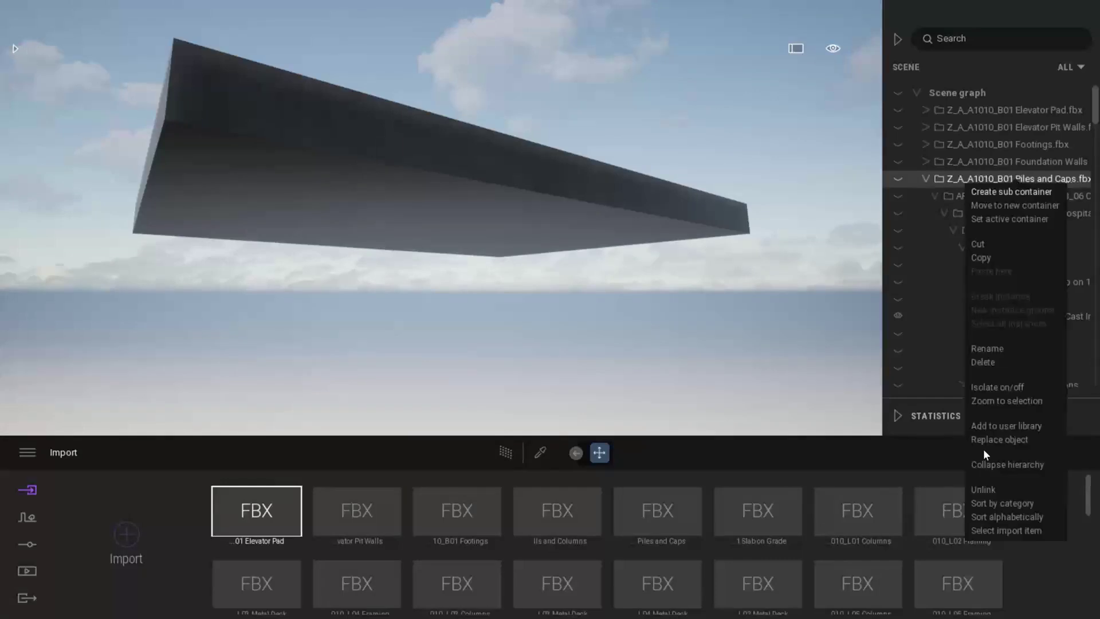
left_click(996, 389)
right_click(974, 178)
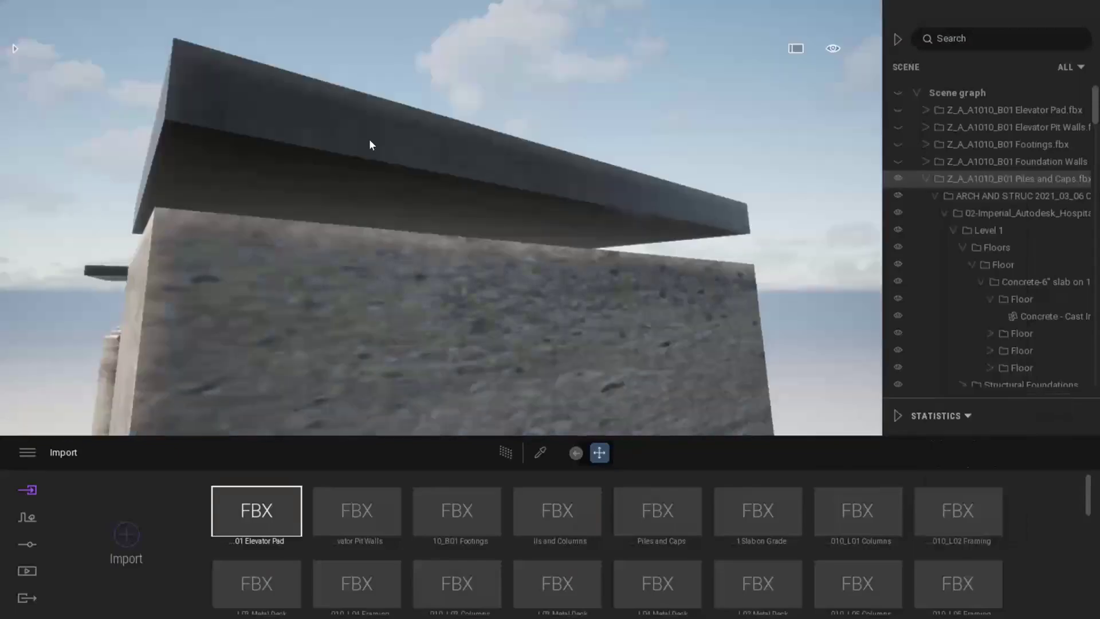
right_click_drag(369, 139, 378, 286)
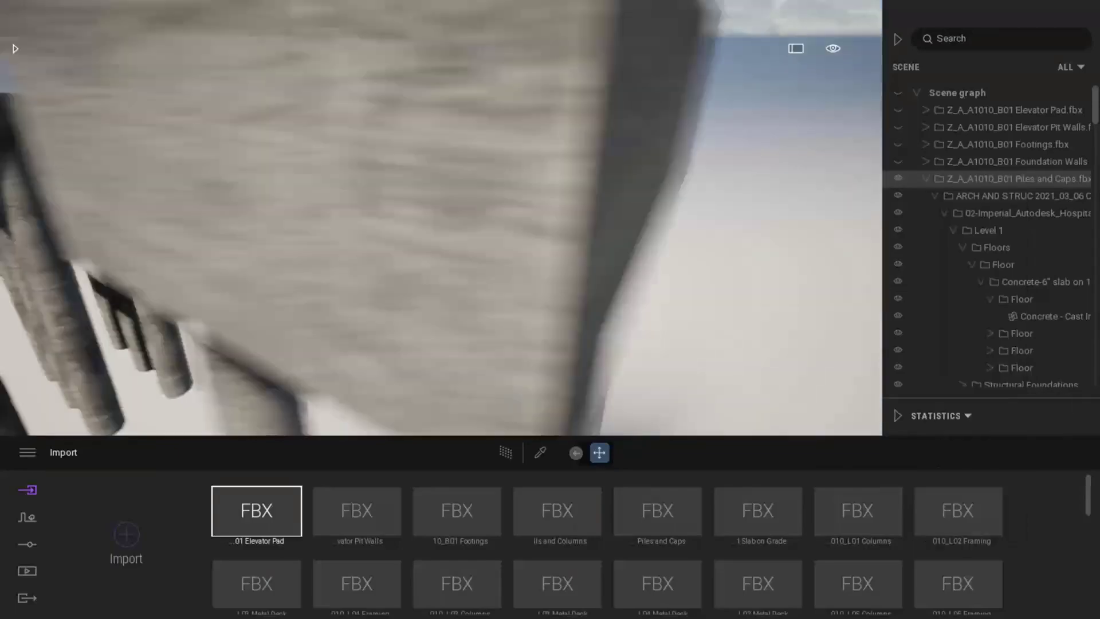
key("s")
key("s")
key("d")
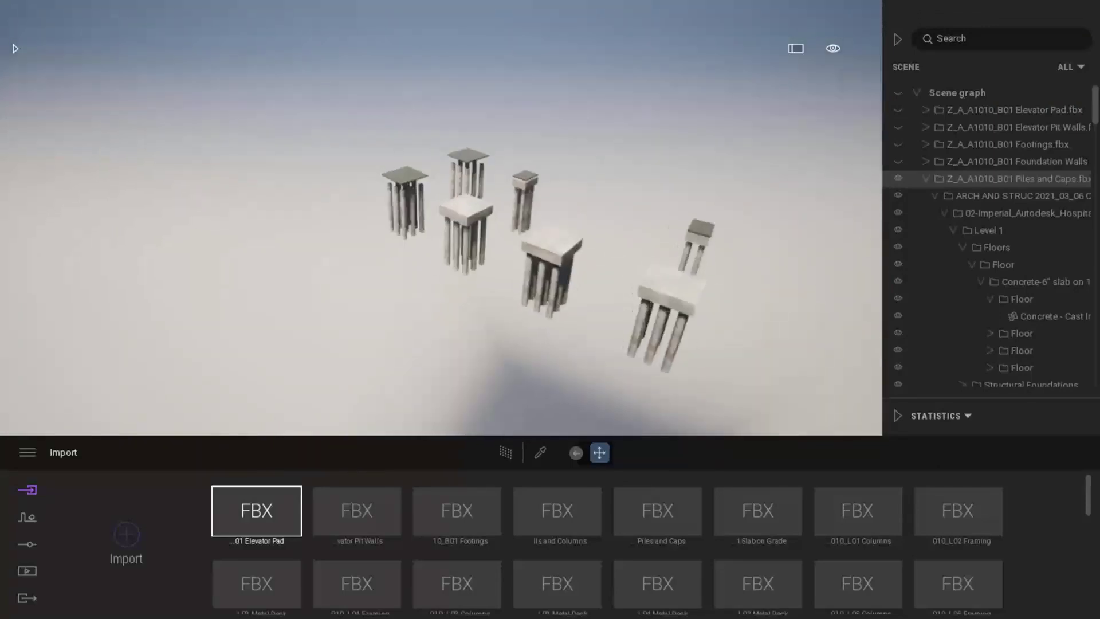
key("d")
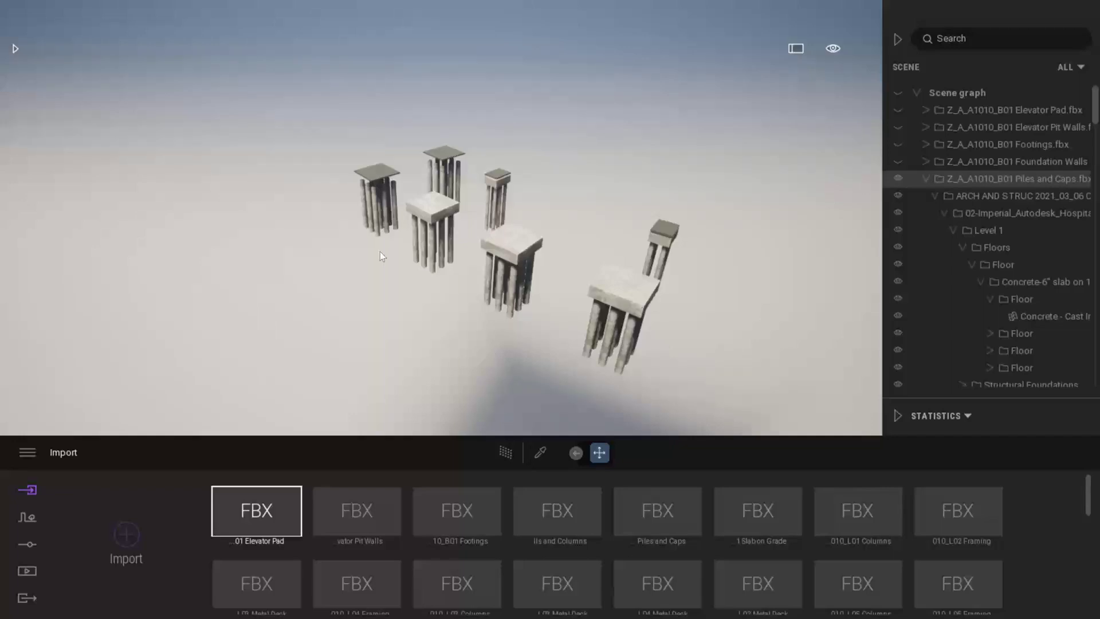
- Open the Construction Timeline phasing group from the scene's media
mouse_move(274, 470)
left_click(26, 572)
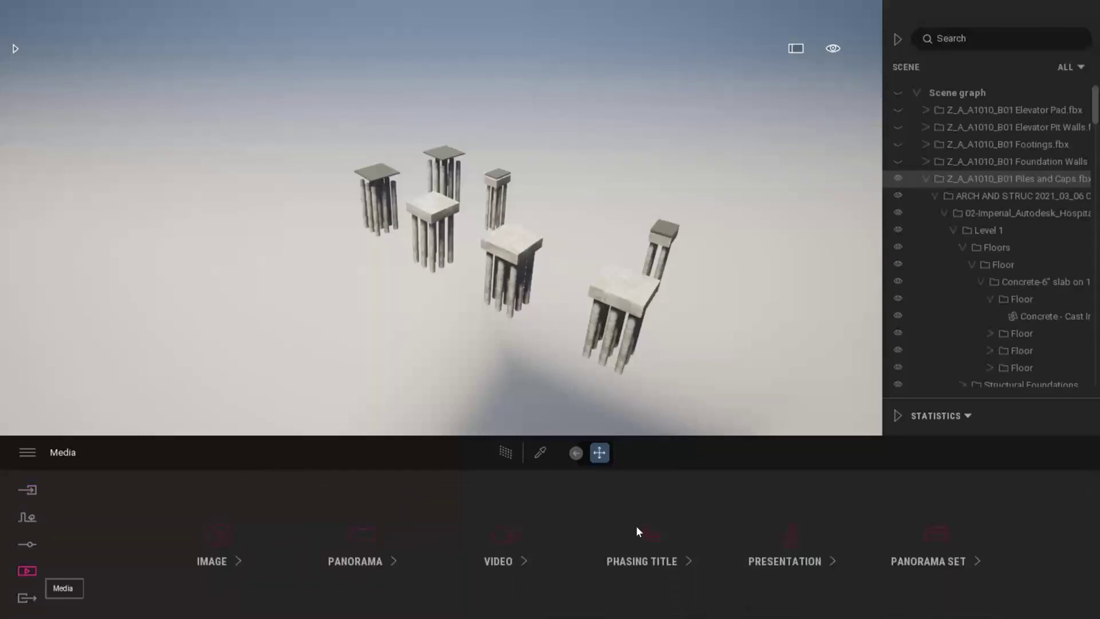
left_click(643, 540)
mouse_move(448, 340)
right_mouse_down()
mouse_move(395, 330)
mouse_move(436, 337)
right_mouse_up()
key("s")
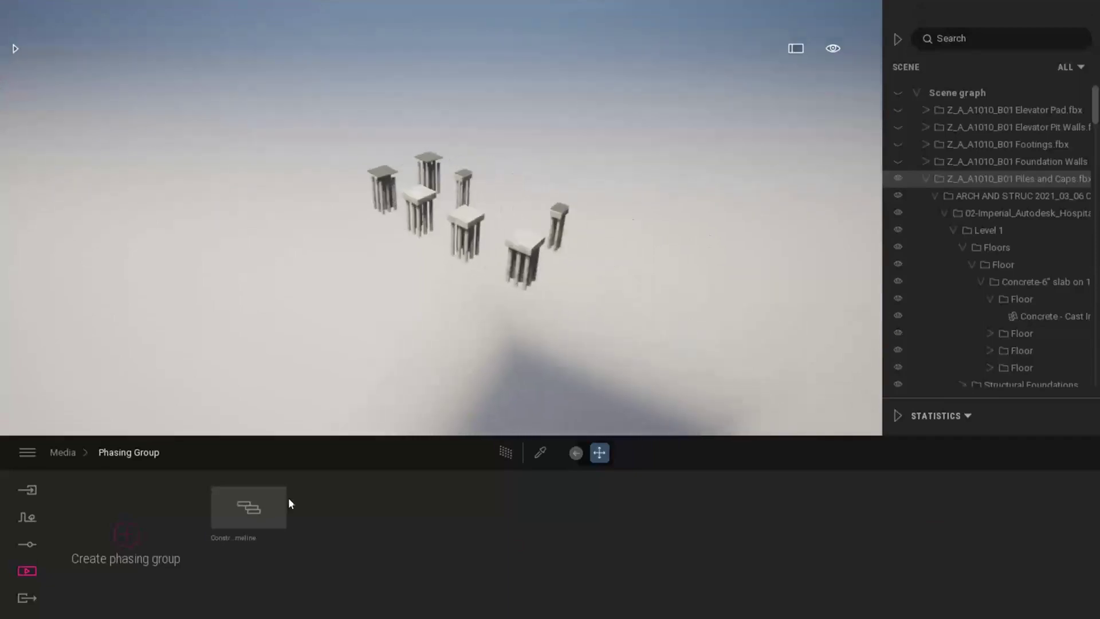
left_click(278, 499)
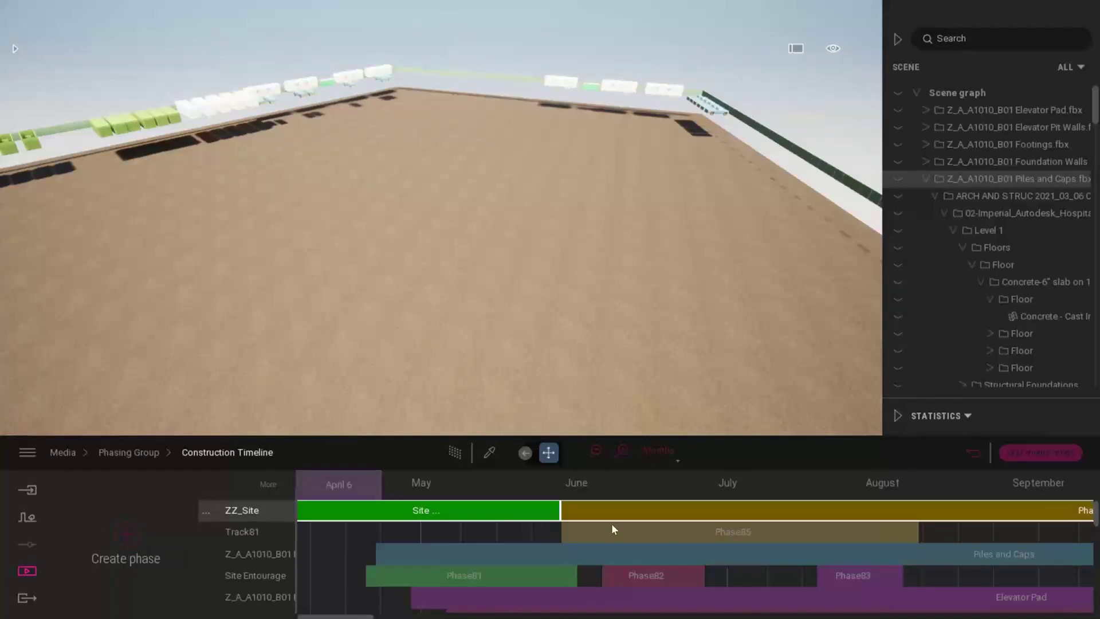
- Preview the Foundation Walls and Columns, Slab on Grade, Footings and L01 column phases in the Construction Timeline
scroll(634, 540, "down", 5)
scroll(745, 576, "down", 1)
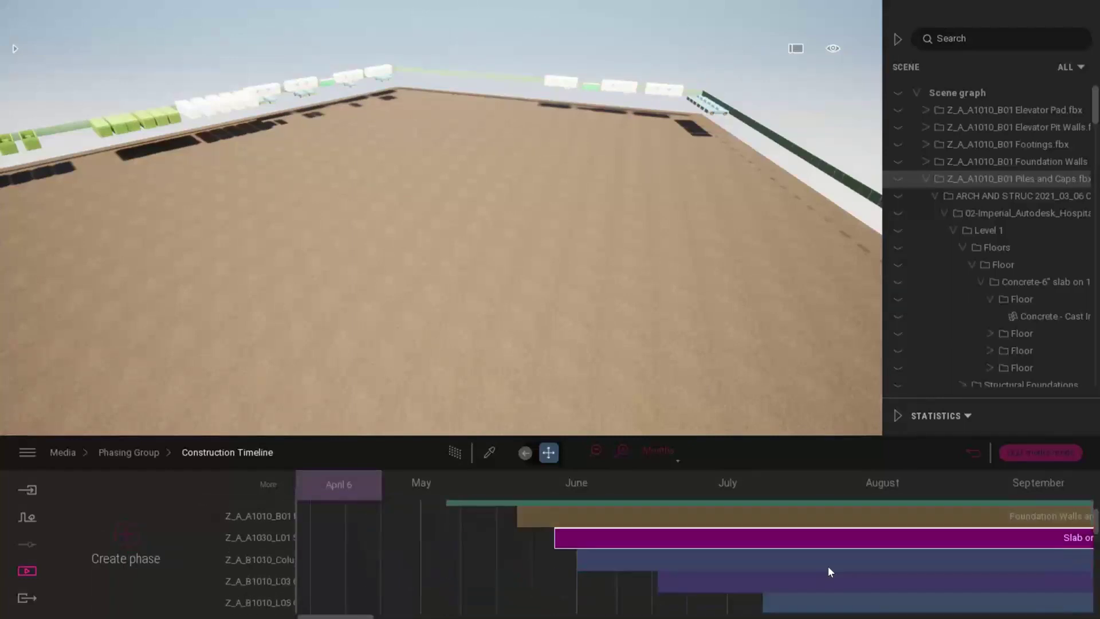
scroll(831, 566, "up", 1)
left_click(954, 537)
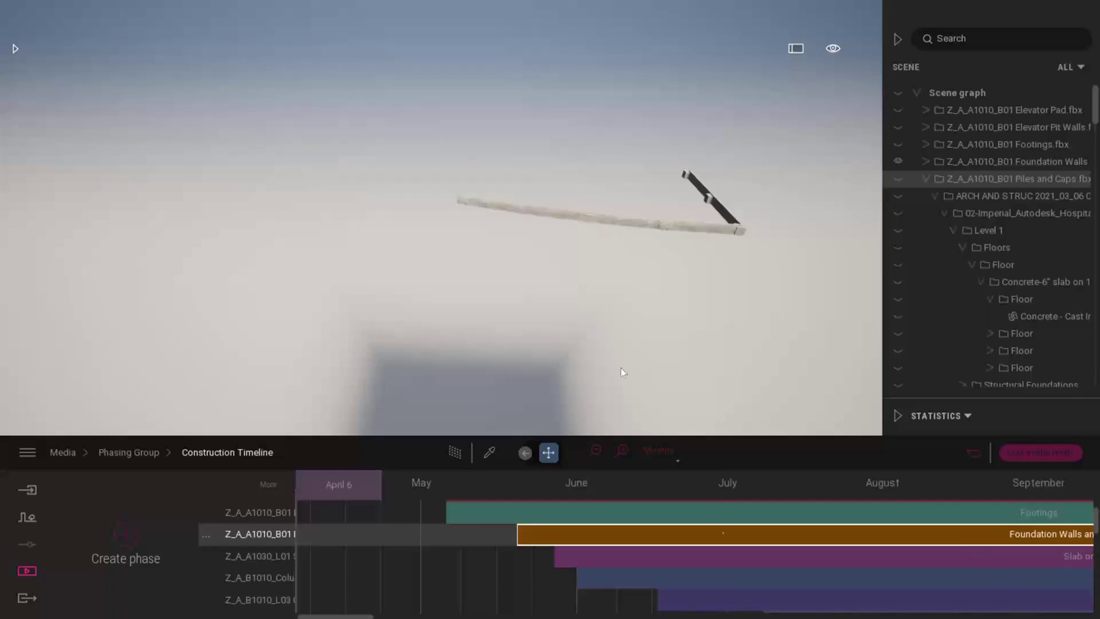
left_click(724, 559)
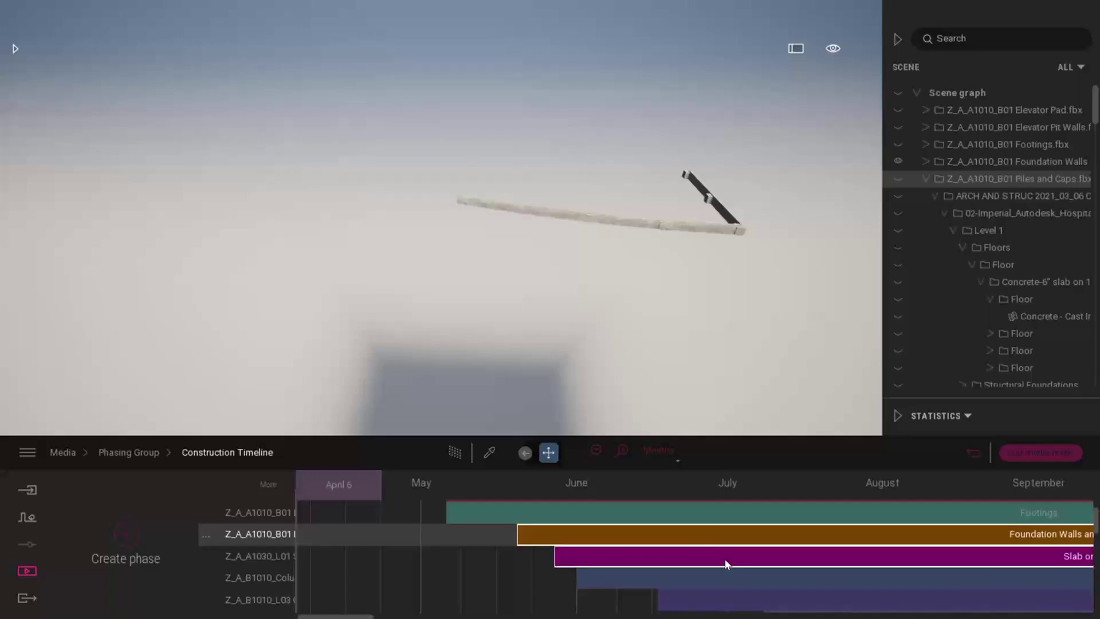
left_click(632, 509)
left_click(687, 534)
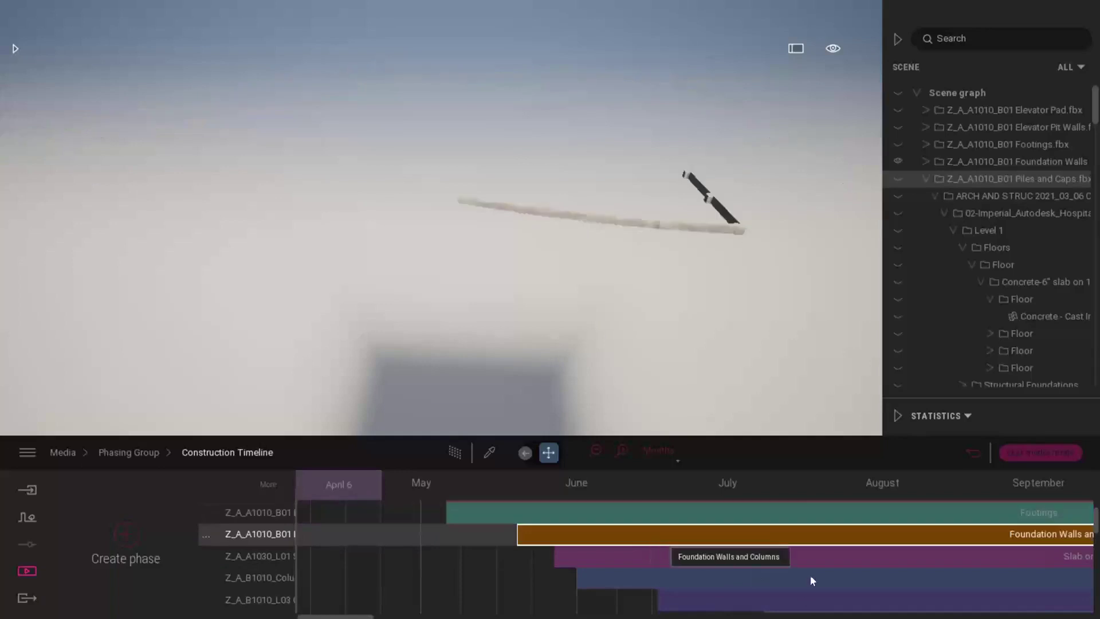
left_click(810, 575)
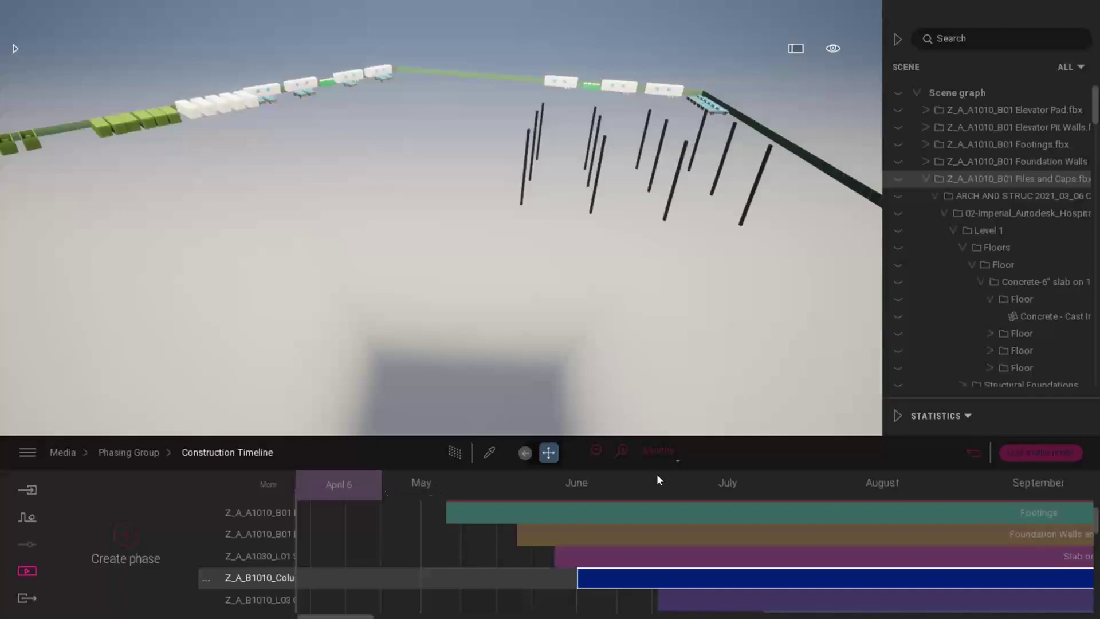
- Switch the timeline's scale to Days and then to Weeks
left_click(665, 451)
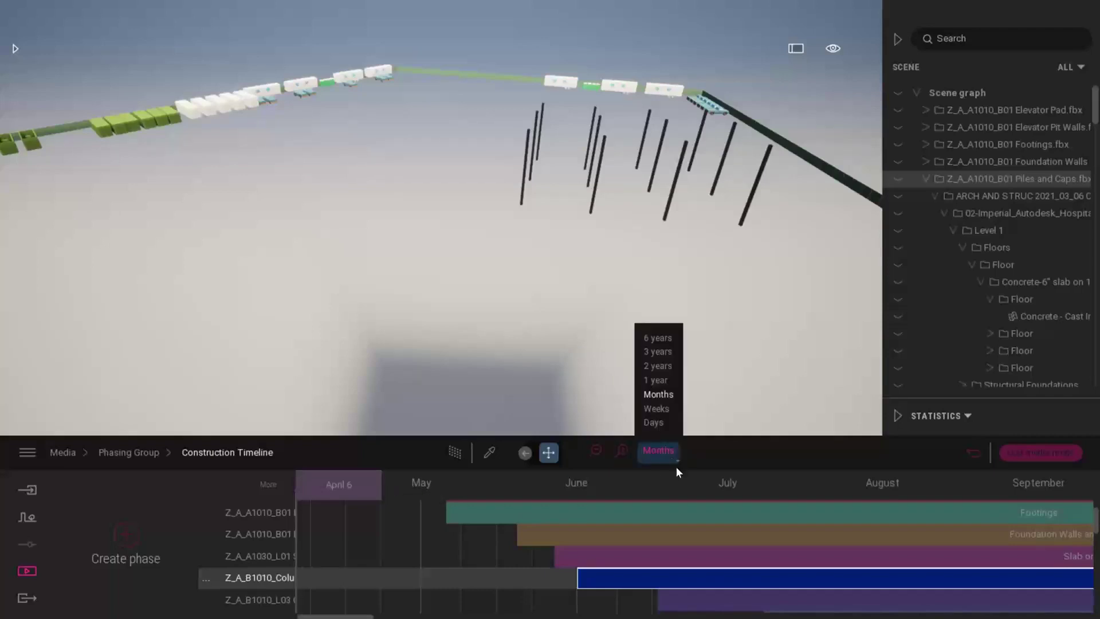
left_click(652, 425)
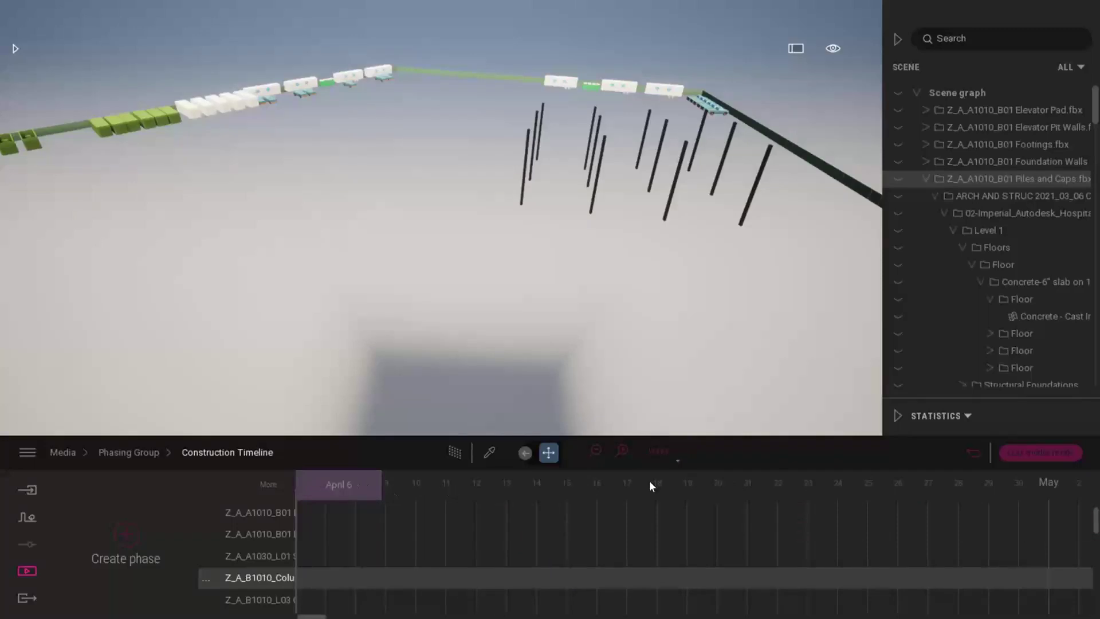
left_click(667, 461)
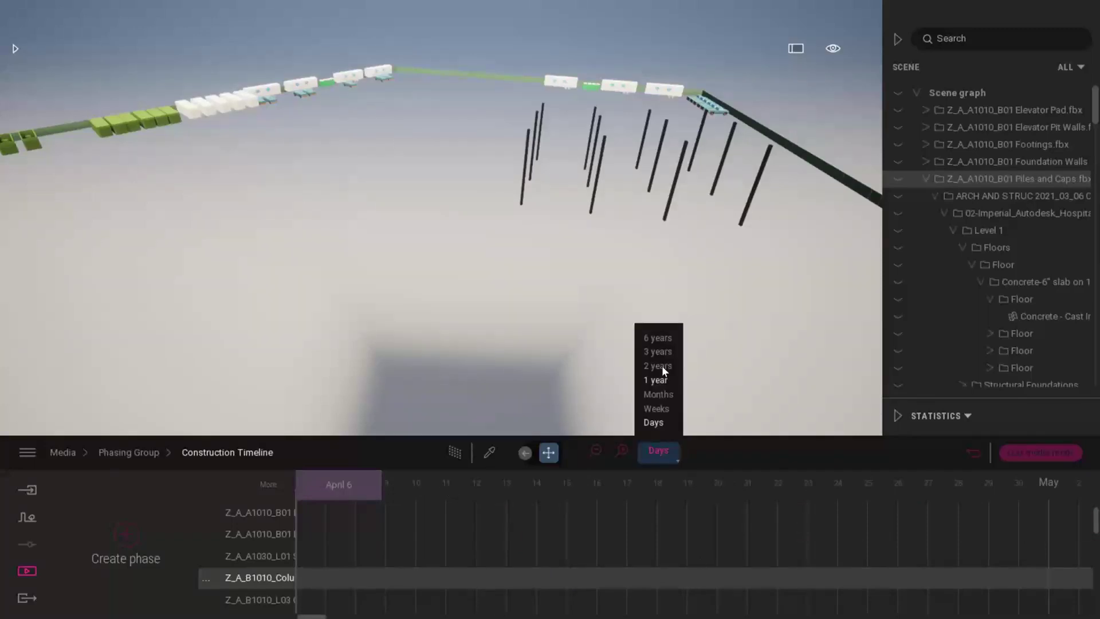
left_click(657, 410)
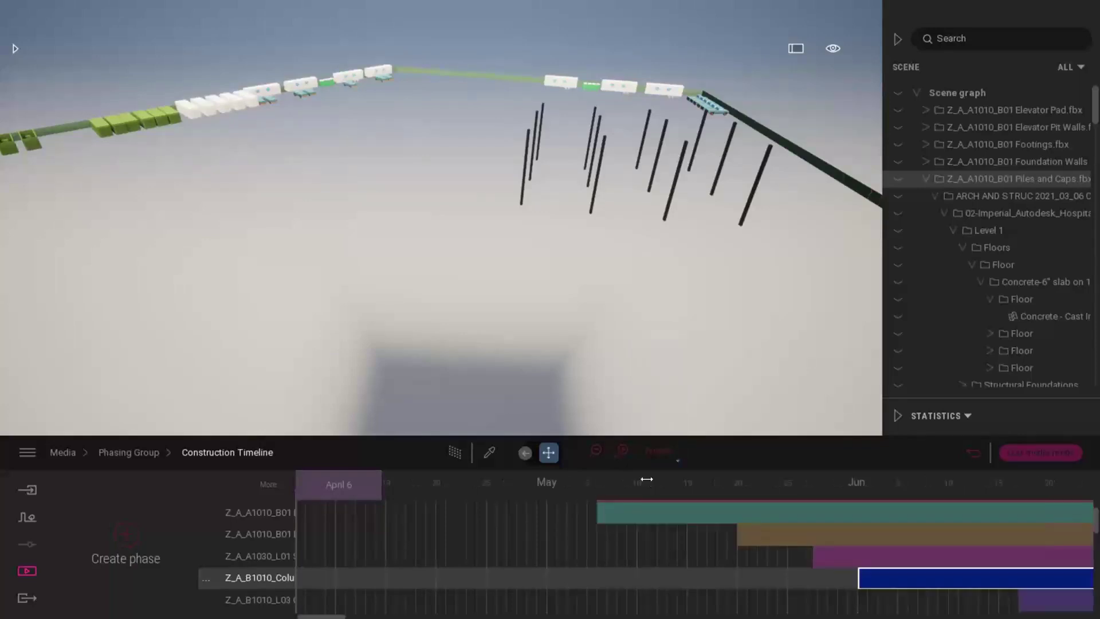
- Scrub the construction timeline to April 22 and on to May 18 to show the early concrete work
left_click(748, 536)
mouse_move(396, 484)
left_mouse_down()
mouse_move(470, 484)
mouse_move(370, 484)
mouse_move(546, 489)
mouse_move(403, 484)
mouse_move(466, 490)
left_mouse_up()
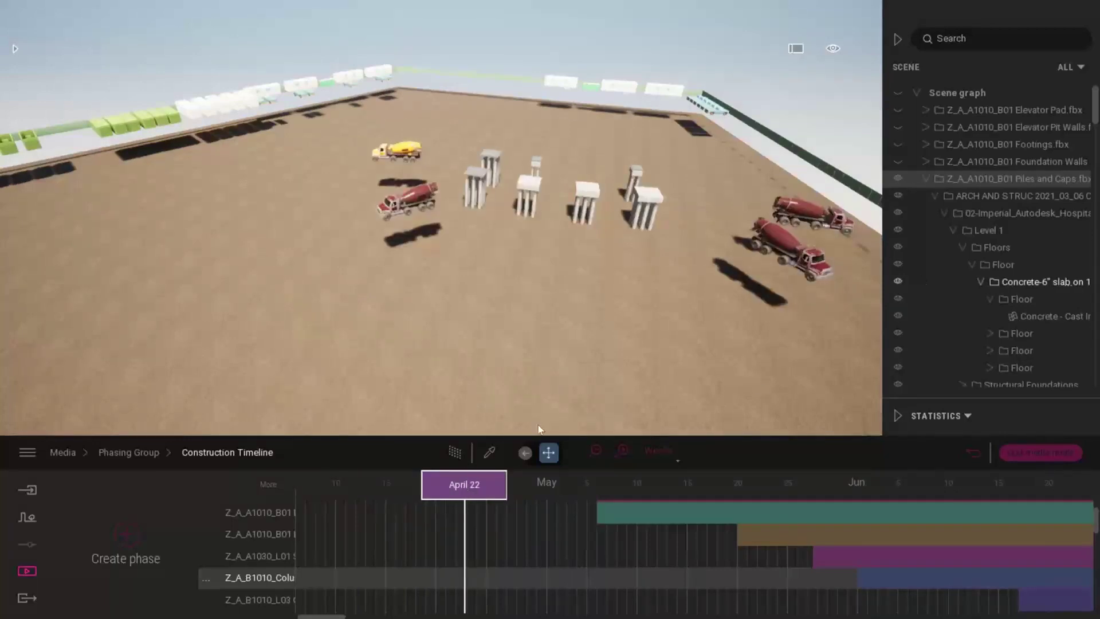
mouse_move(470, 482)
left_mouse_down()
mouse_move(877, 496)
mouse_move(571, 471)
mouse_move(570, 485)
mouse_move(719, 484)
left_mouse_up()
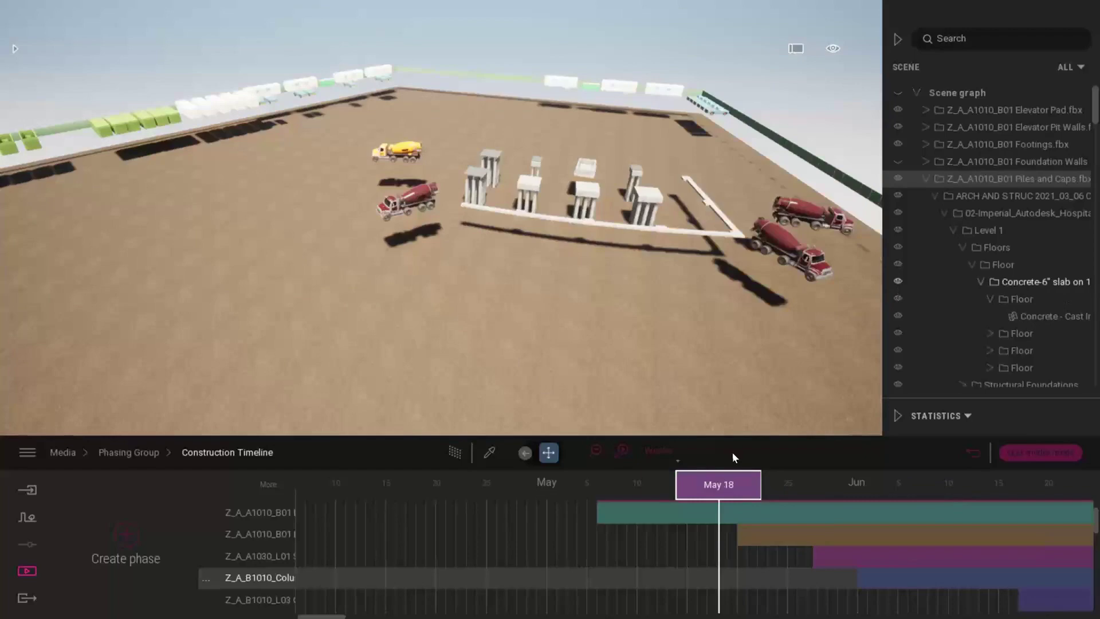
- Scrub the timeline ahead to September 6 and September 13, then return it to May 31
mouse_move(722, 487)
left_mouse_down()
mouse_move(450, 474)
mouse_move(734, 459)
mouse_move(798, 443)
mouse_move(994, 442)
mouse_move(983, 470)
mouse_move(454, 476)
mouse_move(870, 479)
left_mouse_up()
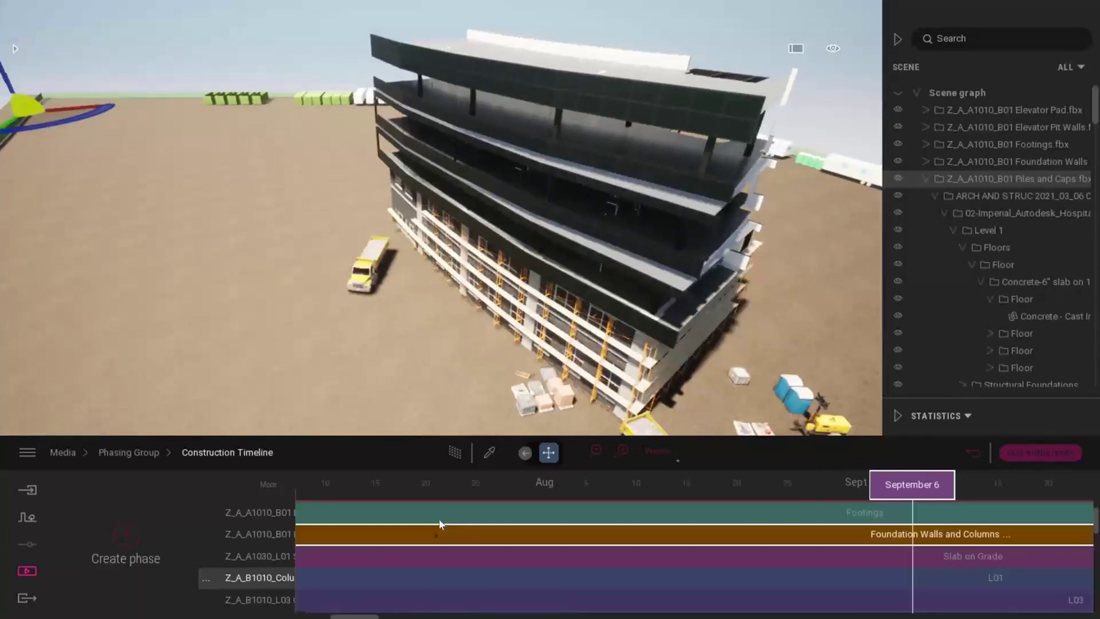
left_click_drag(916, 485, 420, 486)
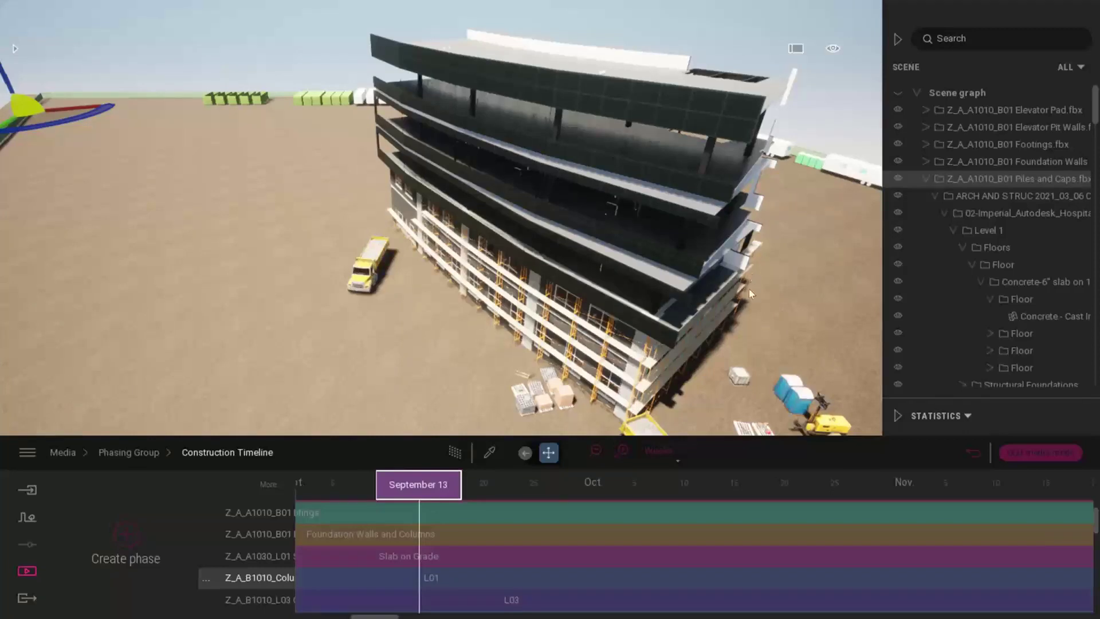
left_click_drag(423, 480, 710, 494)
left_click_drag(828, 495, 856, 494)
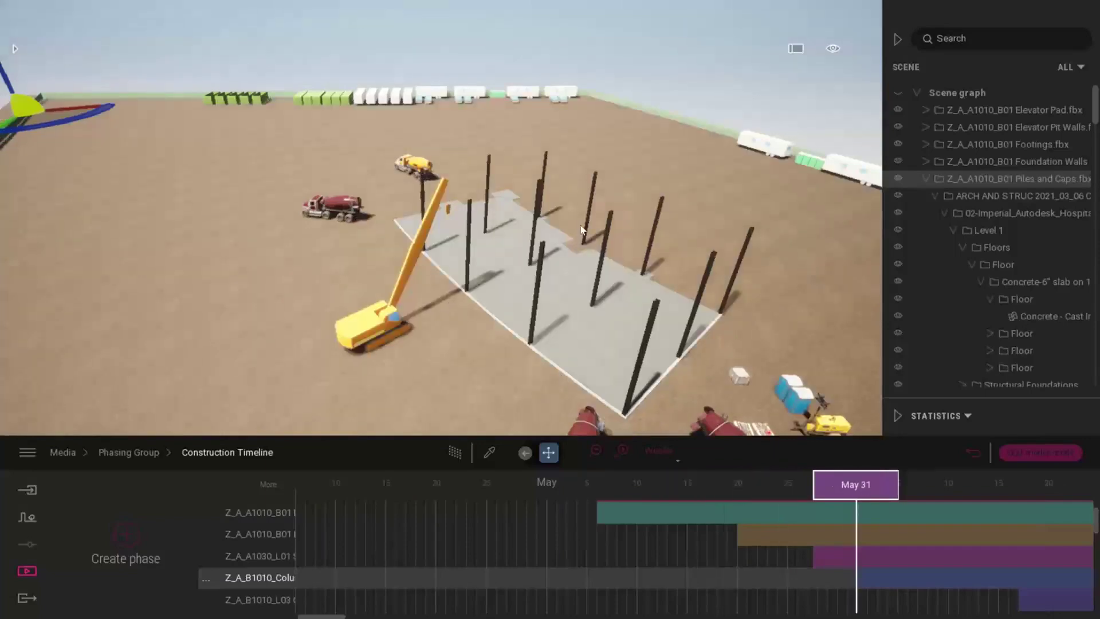
- Collapse the Z_A_A1010_B01 Piles and Caps.fbx and Z_A_B1010_L04 Metal Deck.fbx containers in the scene graph
left_click(926, 179)
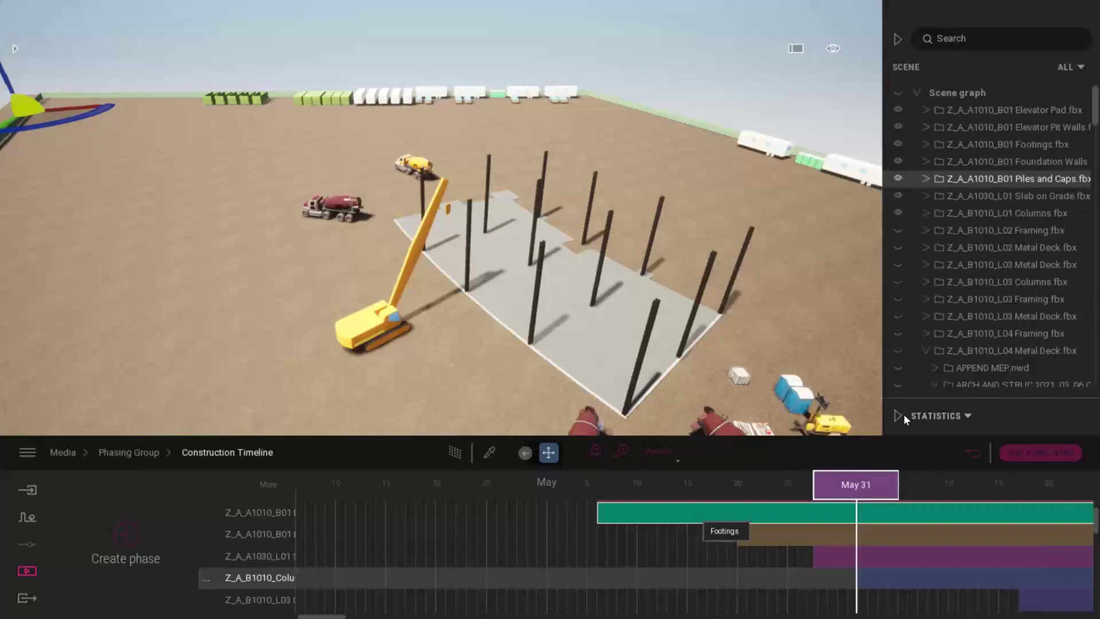
left_click(928, 351)
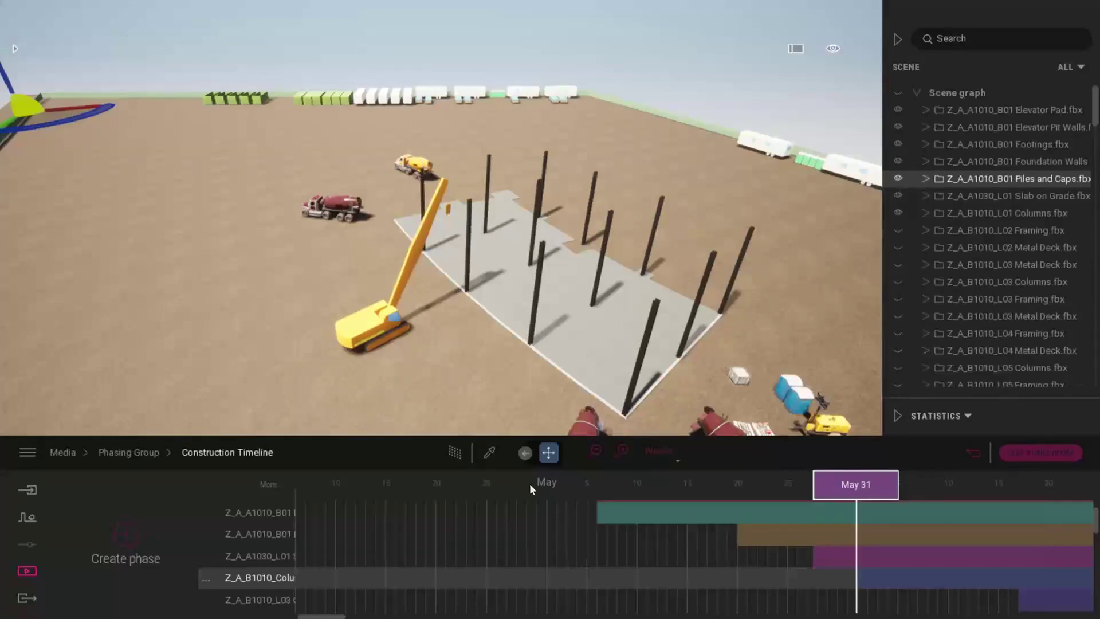
- View the May 31 site from ground level and select the nearest US Mixer Truck in front of the columns
right_click_drag(631, 298, 679, 270)
key("q")
key("a")
key("a")
key("a")
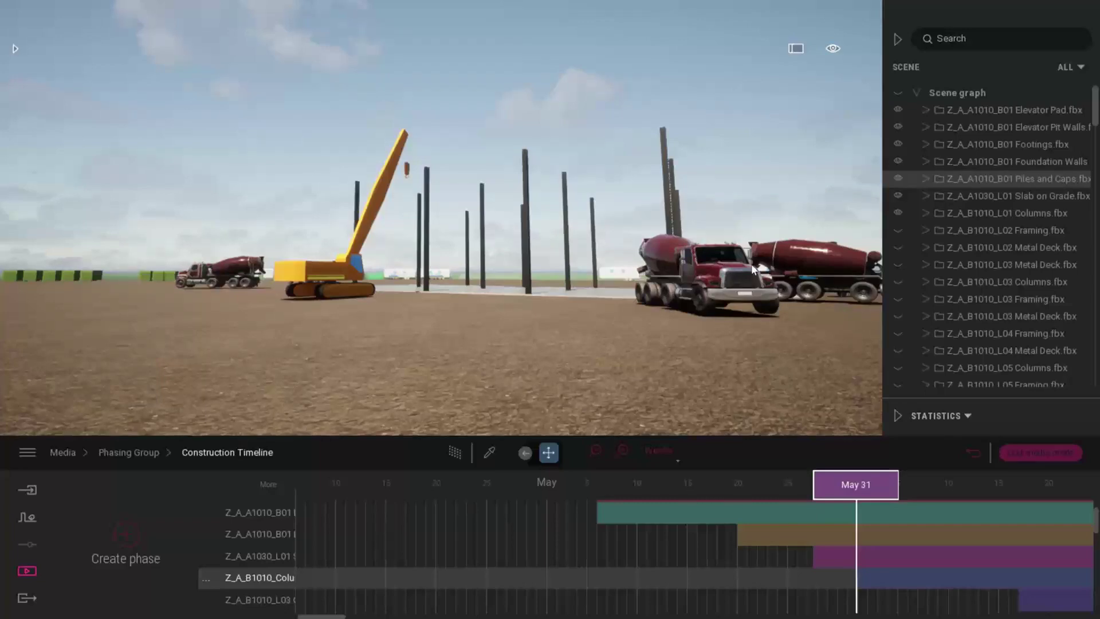
left_click(702, 253)
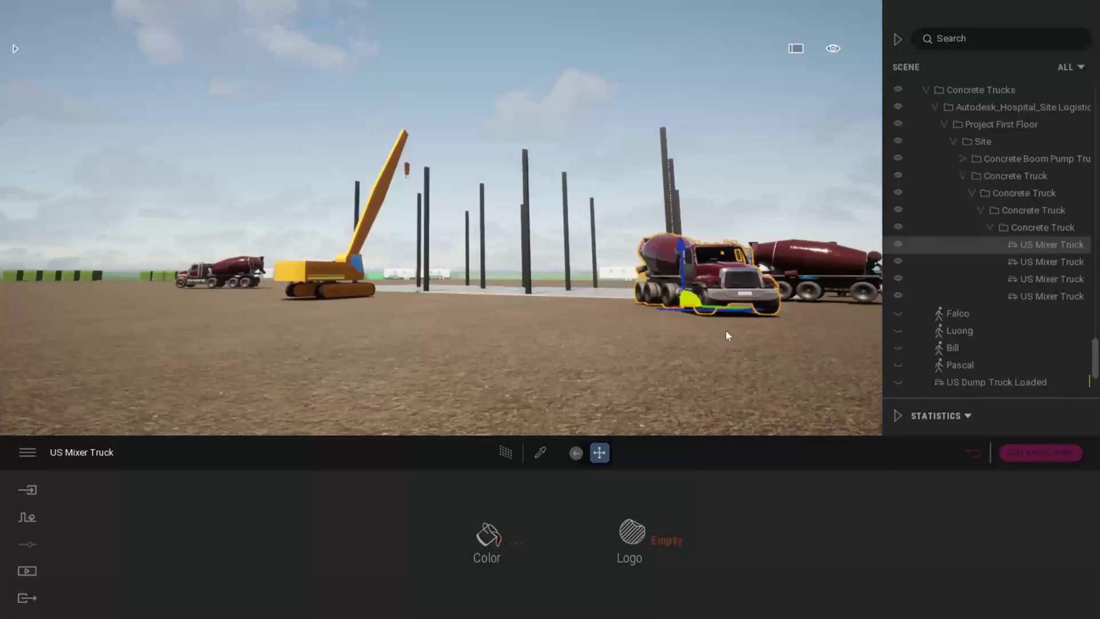
- Open the asset library and look through the Objects category and the User library
left_click(14, 49)
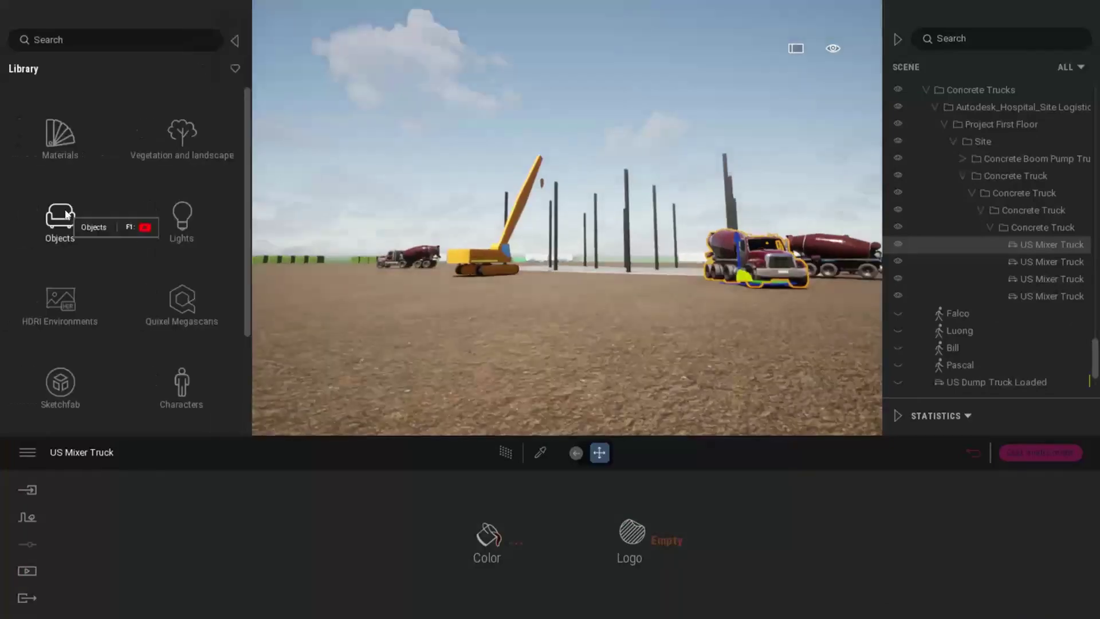
left_click(66, 215)
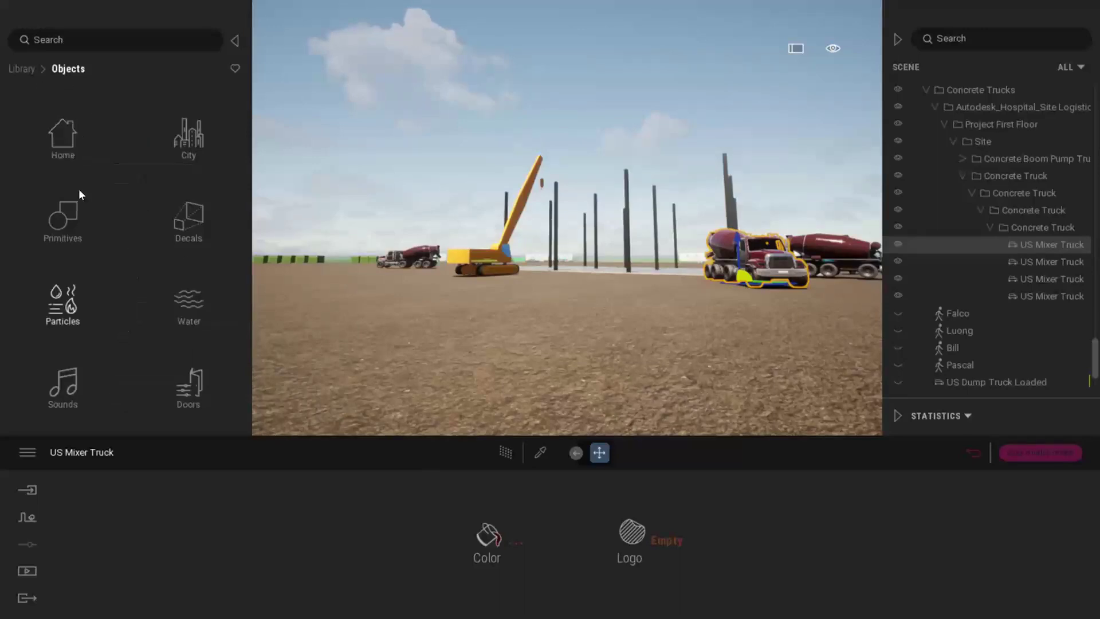
left_click(21, 69)
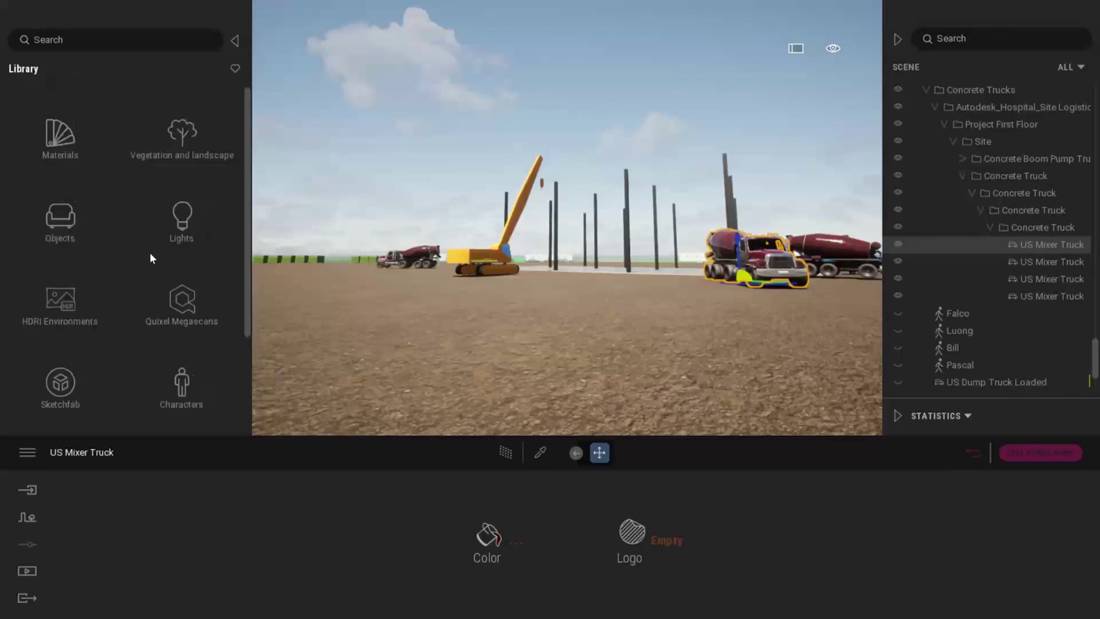
scroll(136, 367, "down", 2)
left_click(124, 365)
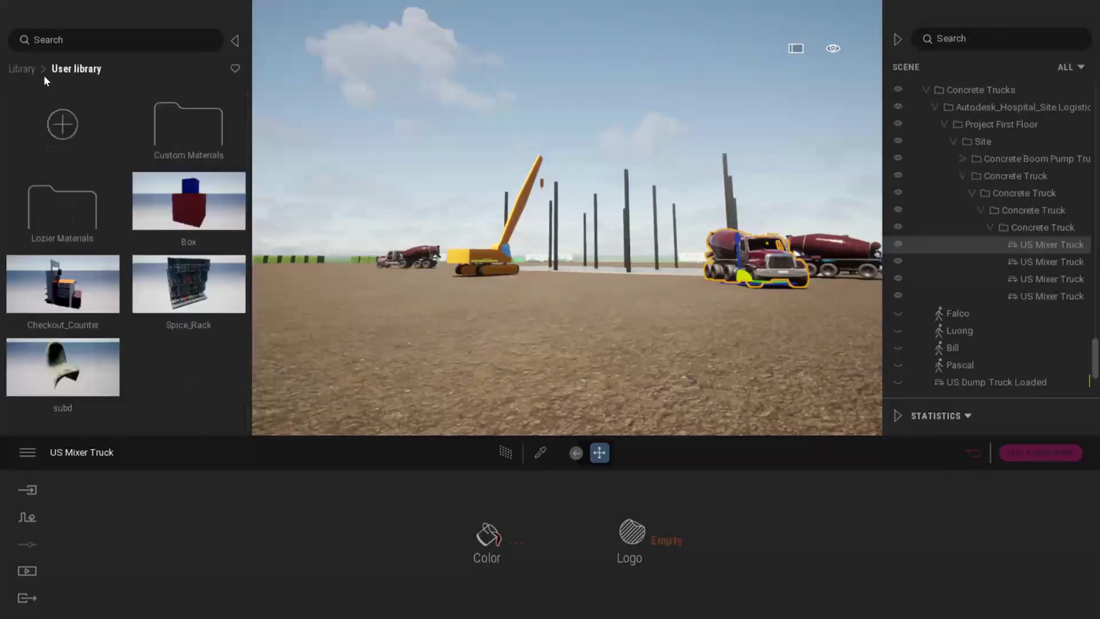
left_click(16, 67)
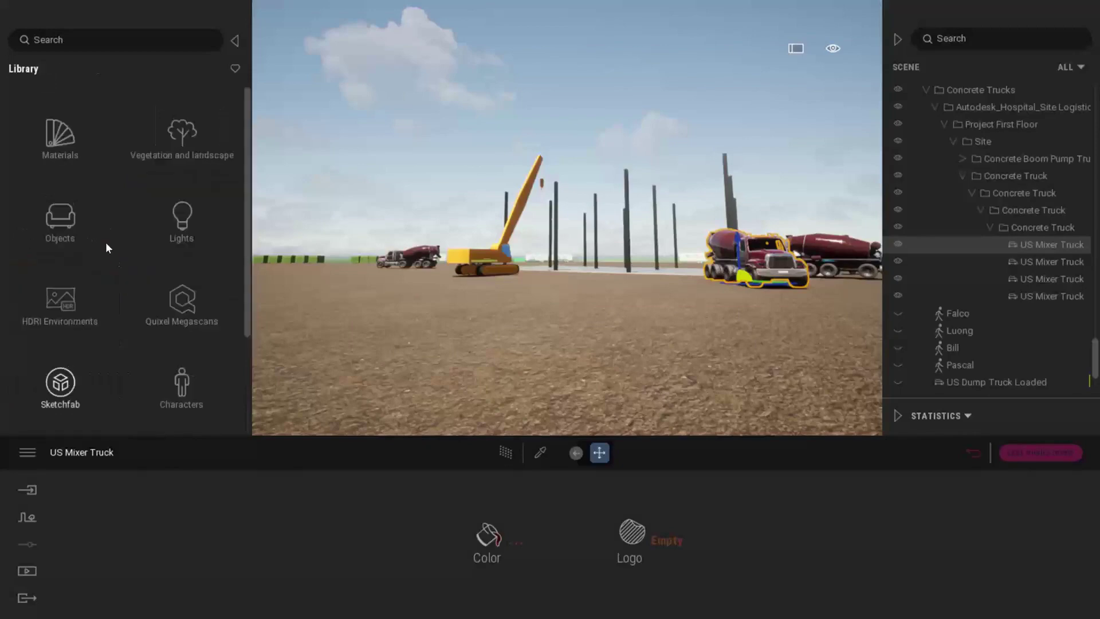
- Browse the Construction machines in the library's Vehicles category, down to the cranes, track loaders and excavators
scroll(102, 313, "down", 2)
left_click(57, 391)
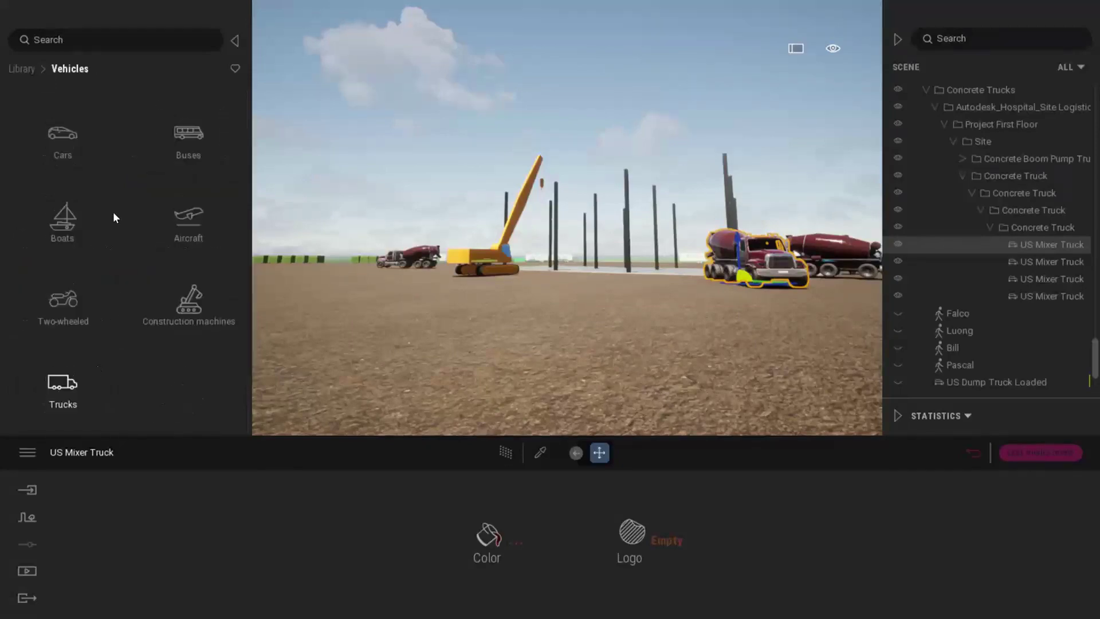
left_click(189, 302)
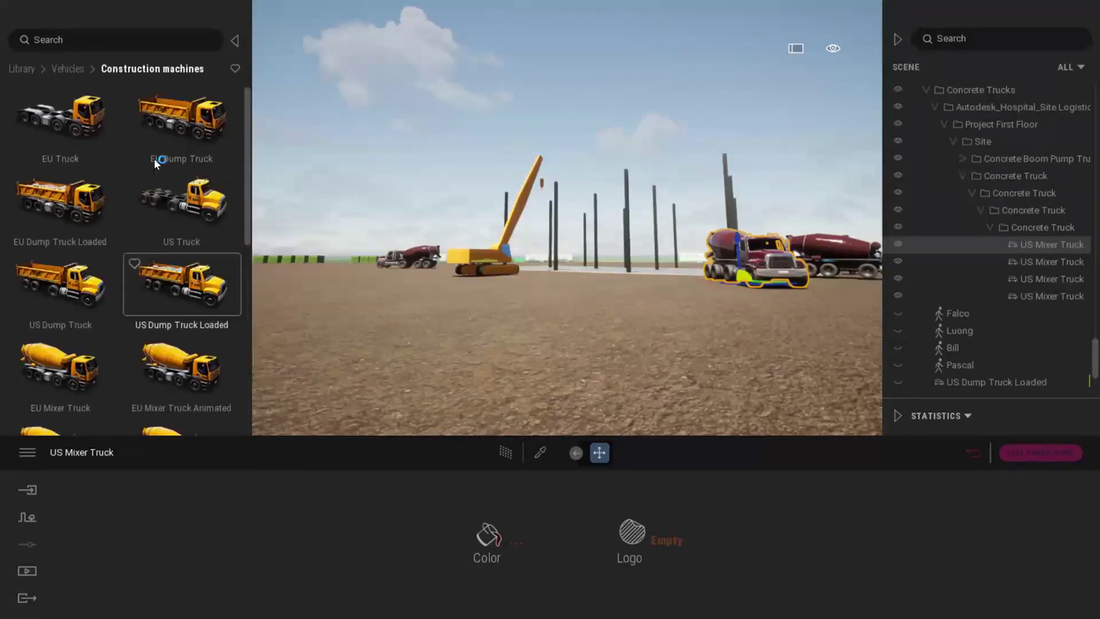
scroll(150, 166, "down", 5)
scroll(141, 182, "down", 3)
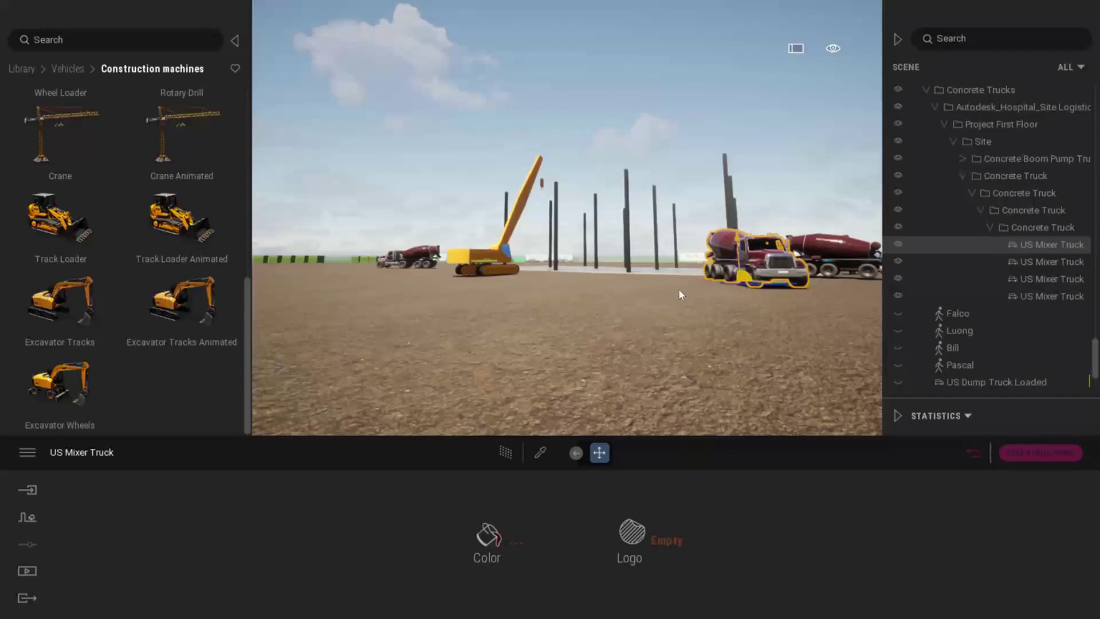
- Select several of the L01 steel columns on the slab one after another to locate them in the scene graph
right_click_drag(679, 289, 730, 297)
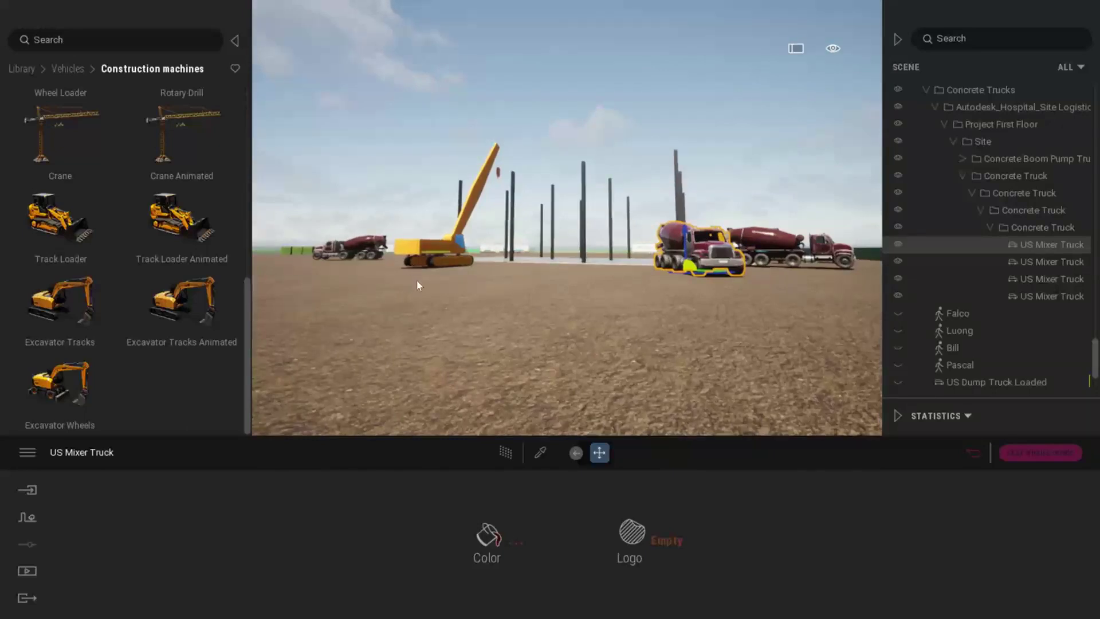
right_click_drag(417, 280, 422, 273)
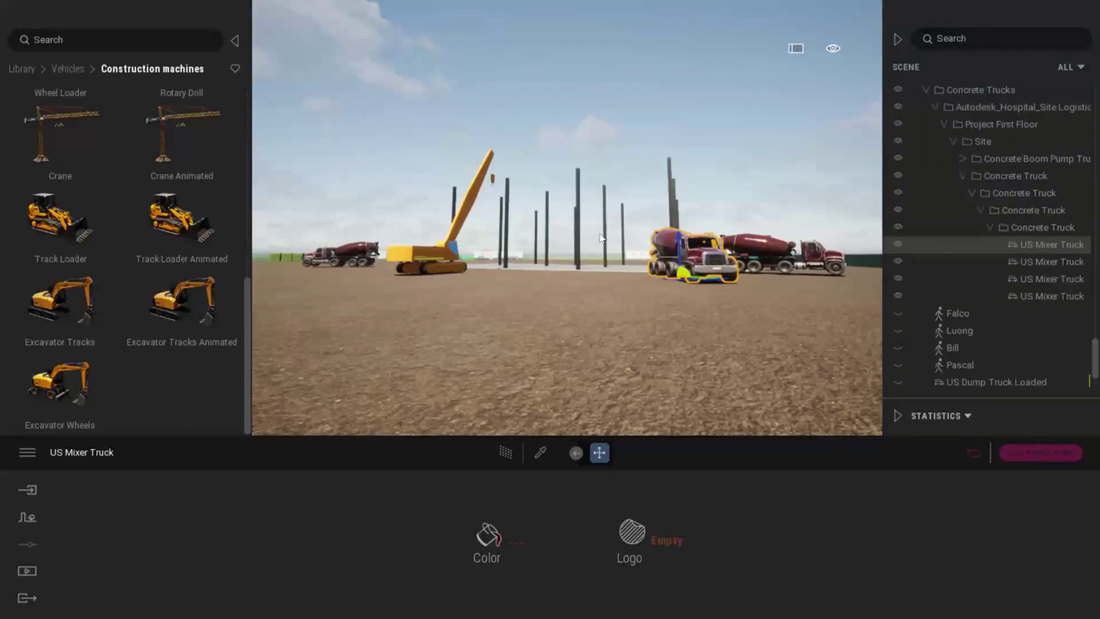
left_click(578, 221)
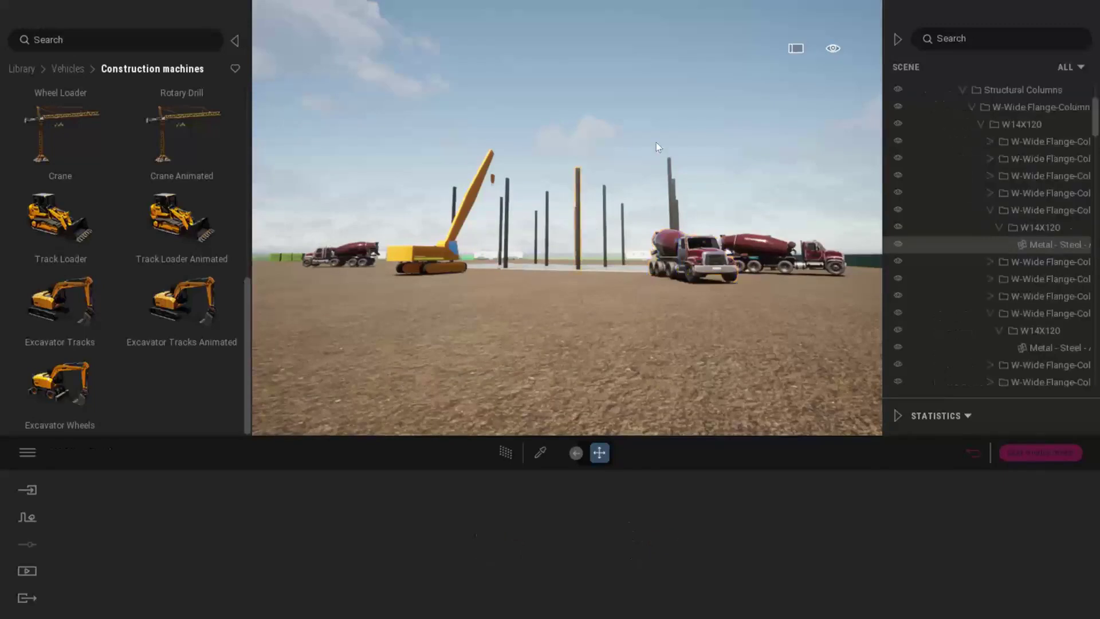
left_click(671, 169)
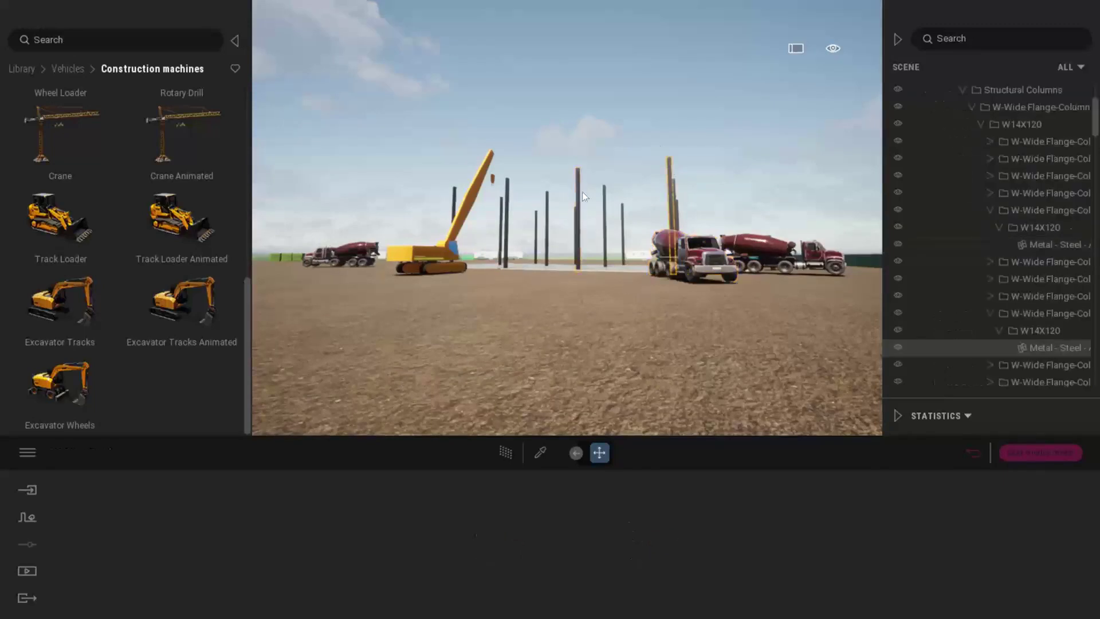
left_click(578, 212)
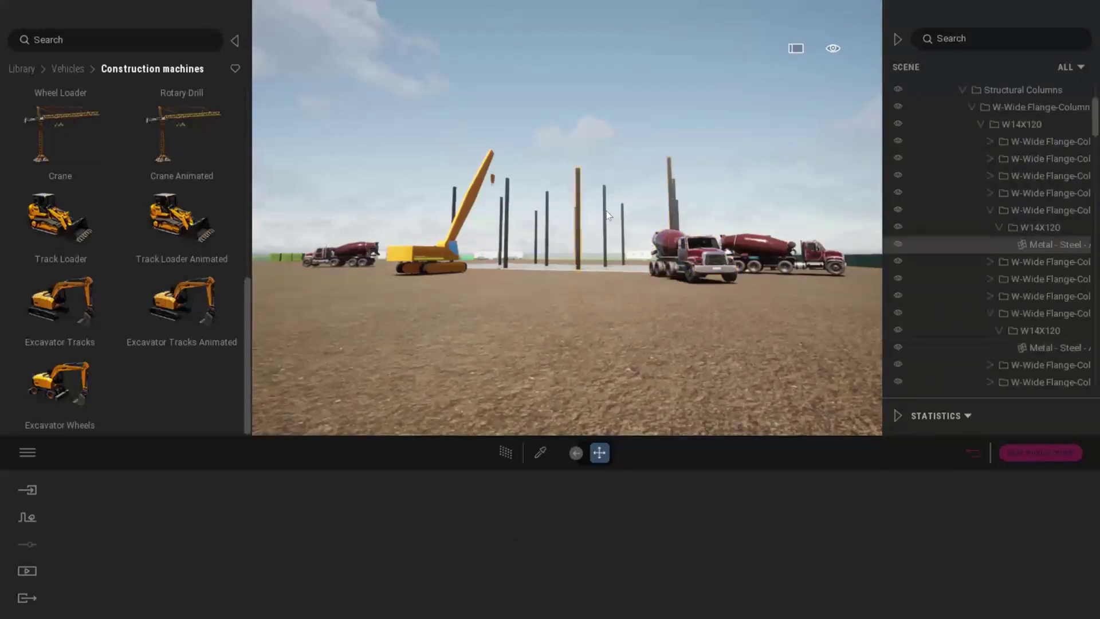
left_click(605, 216)
left_click(624, 223)
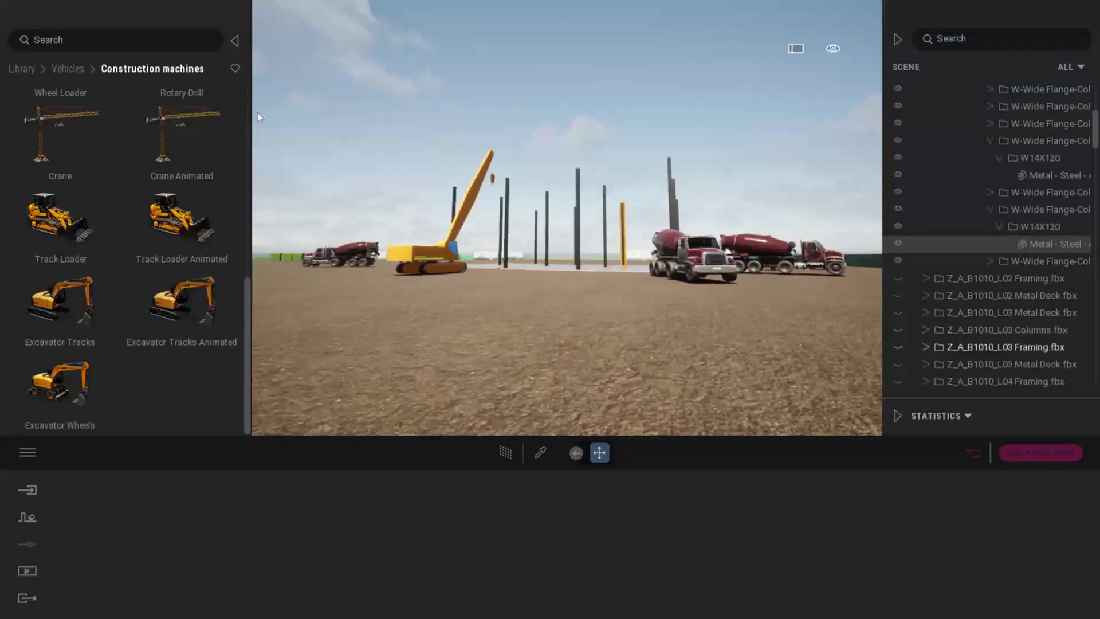
mouse_move(78, 4)
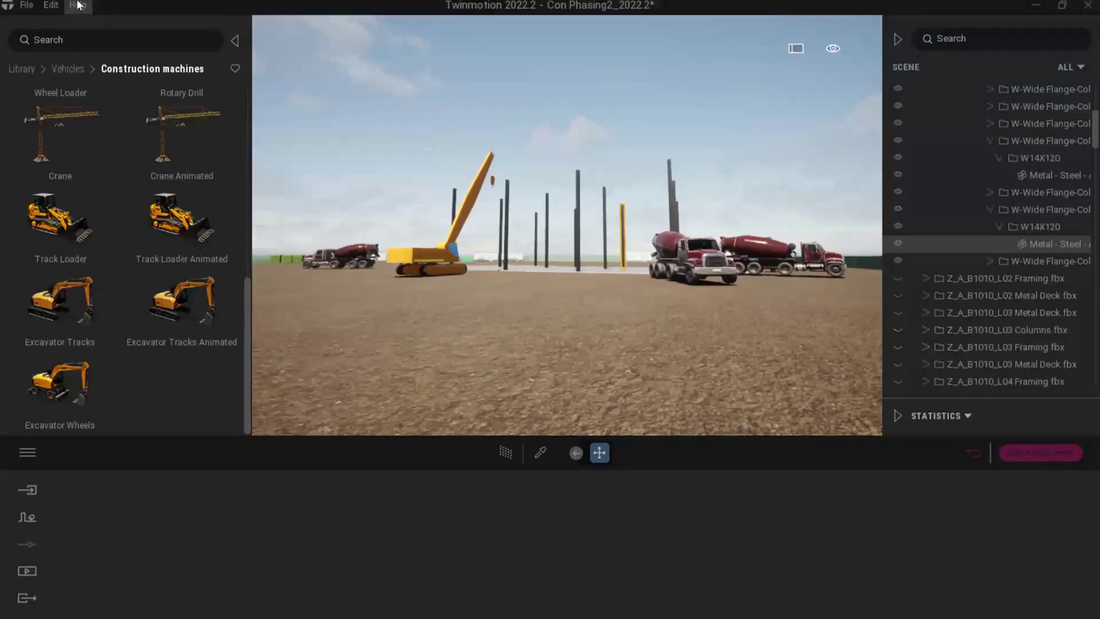
left_click(28, 6)
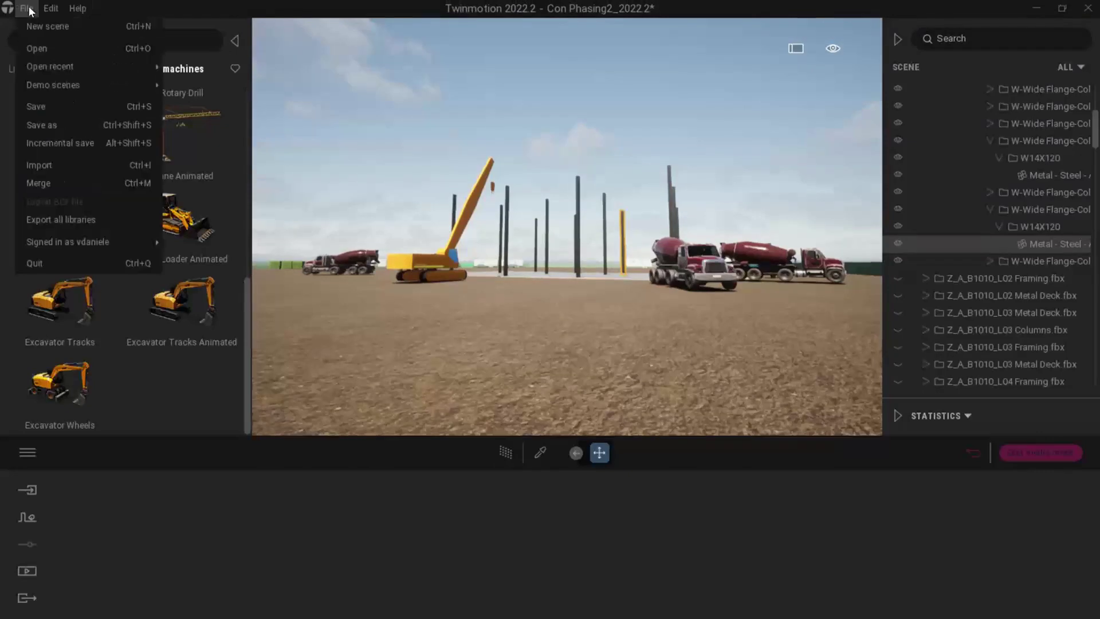
key("Escape")
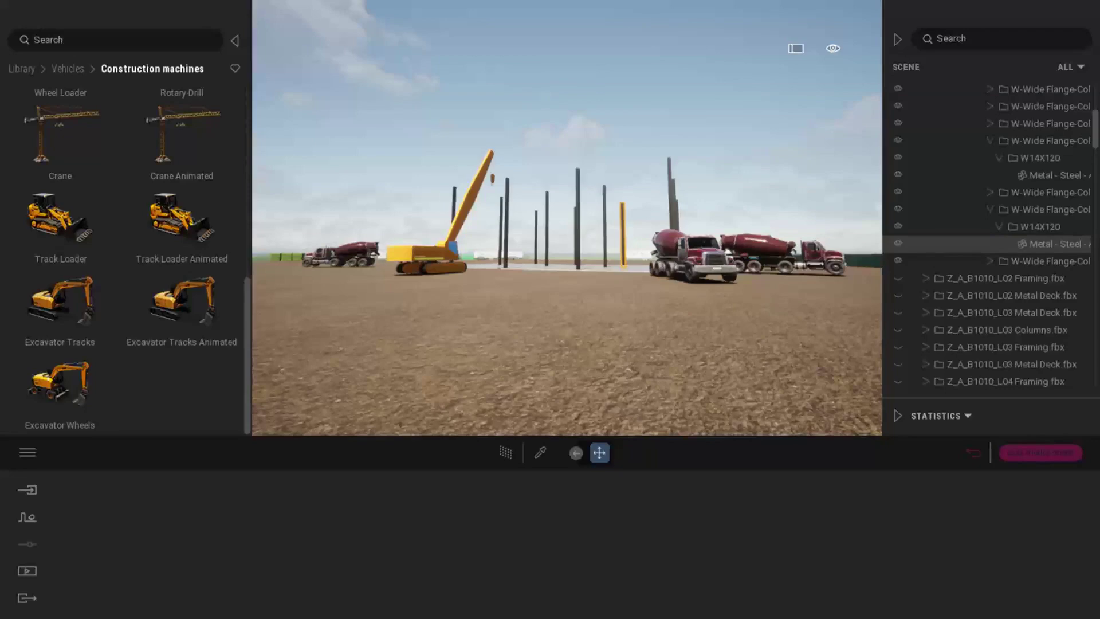
- Switch to Movies & TV and play the rendered CPP-4K-HQ-150-50fps video, pausing briefly on the aerial view of the red brick towers
key("super+e")
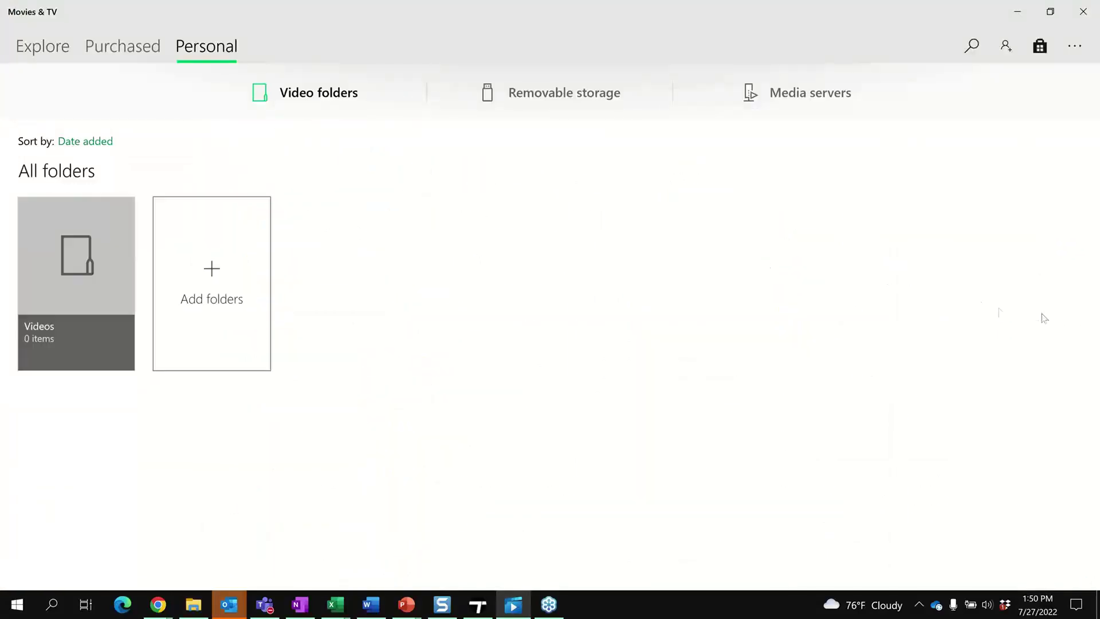
left_click(193, 604)
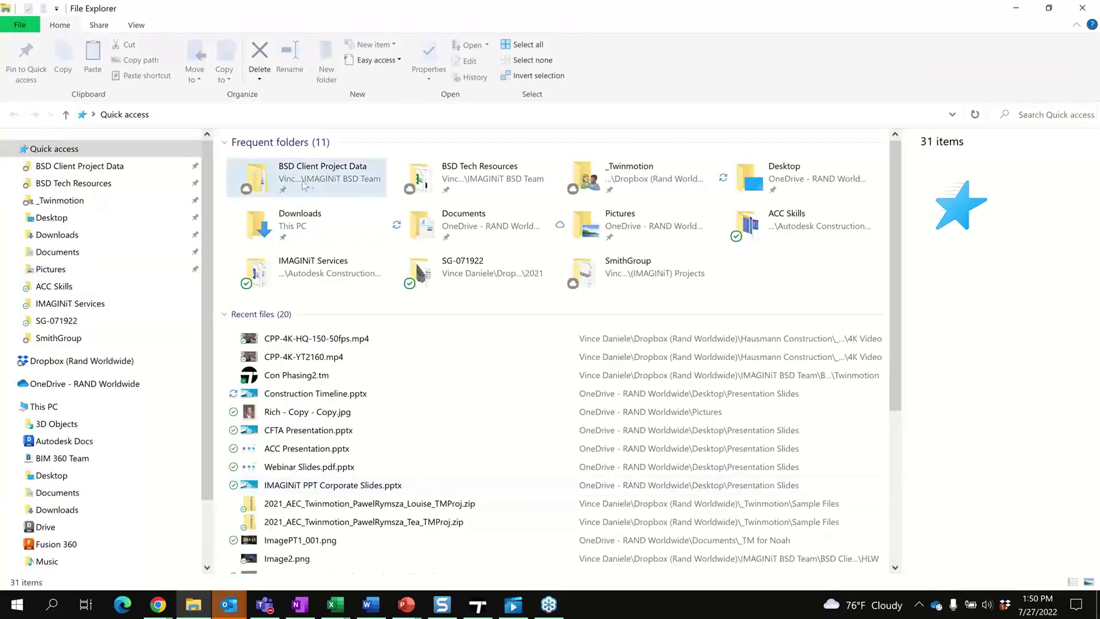
key("super+Down")
key("super+Down")
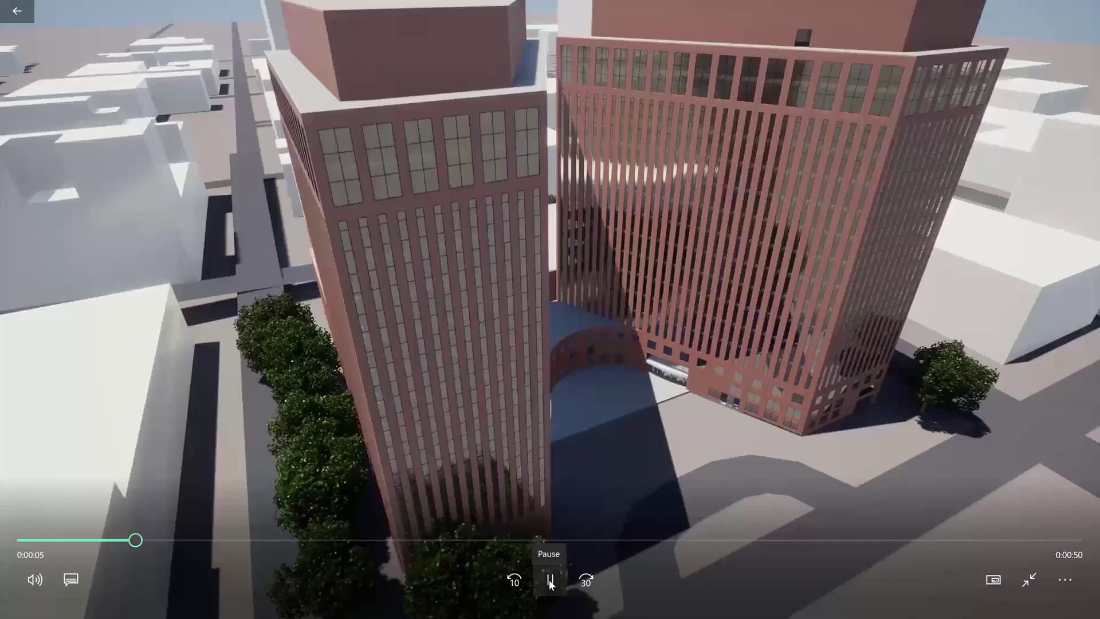
left_click(777, 316)
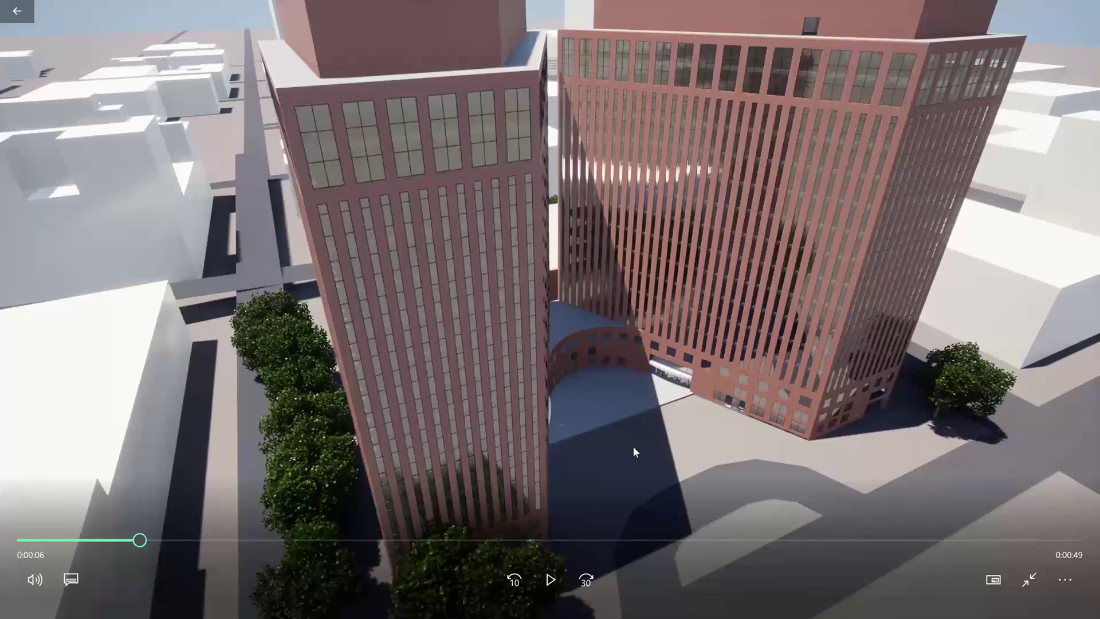
left_click(551, 581)
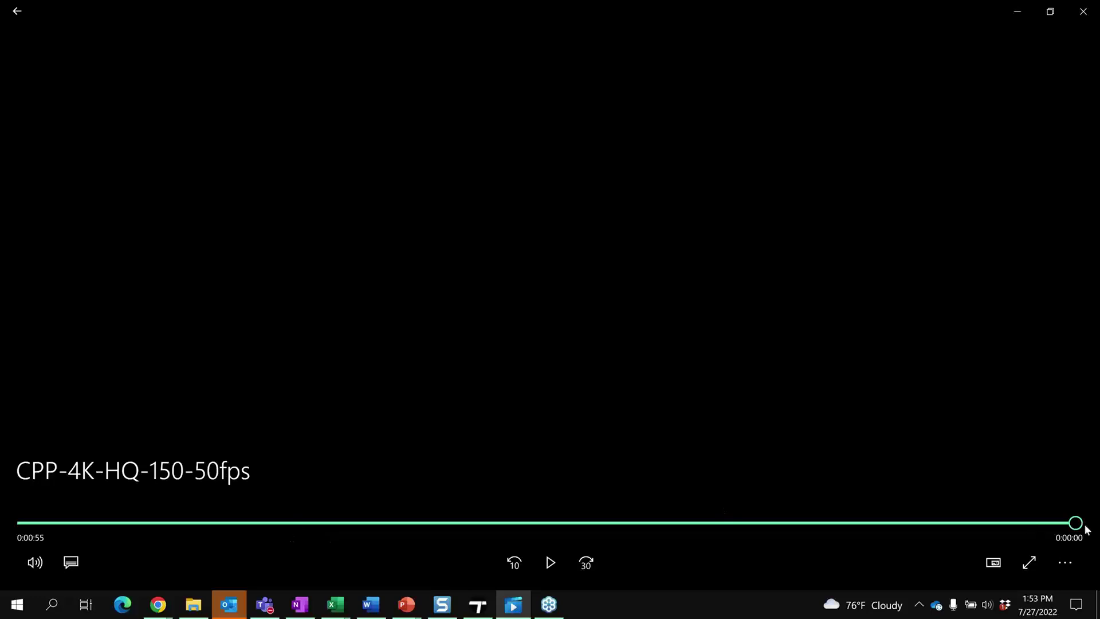
- Scrub back and forth through the CPP-4K-HQ-150-50fps video to examine the facade replacement phases and finished towers, and return to Twinmotion
left_click_drag(1072, 523, 372, 510)
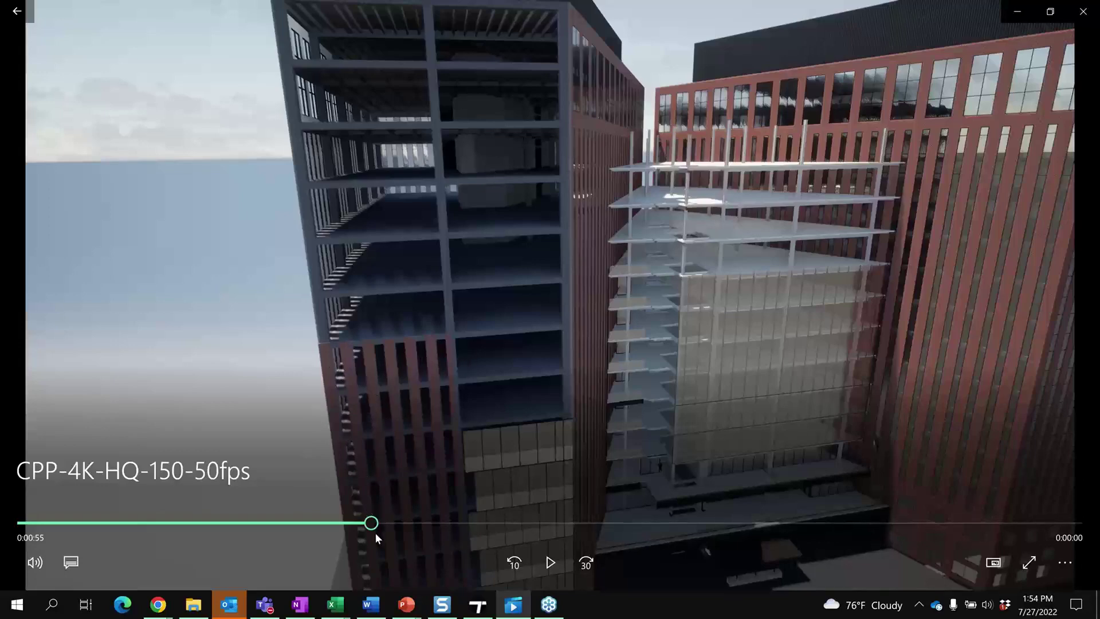
mouse_move(371, 524)
left_mouse_down()
mouse_move(342, 523)
mouse_move(381, 523)
left_mouse_up()
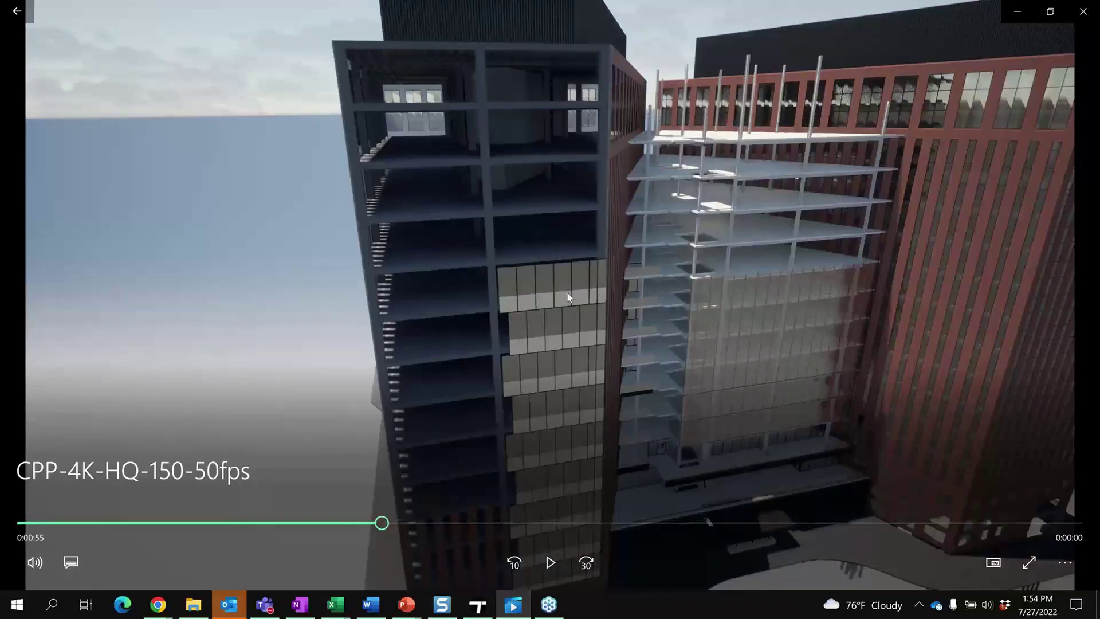
left_click_drag(382, 526, 518, 480)
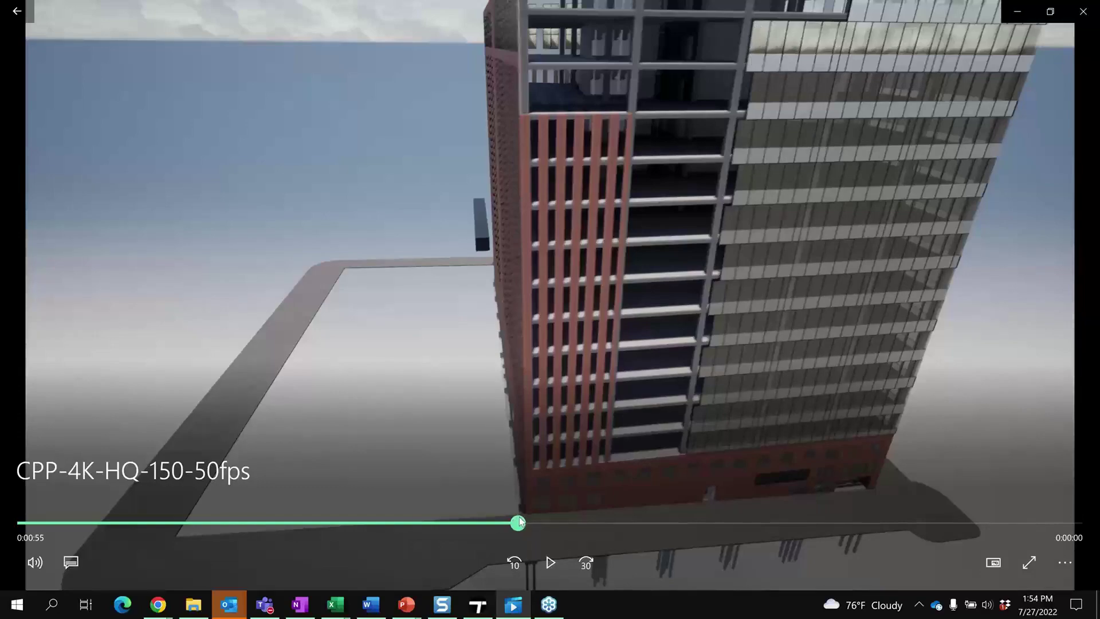
left_click_drag(545, 514, 774, 546)
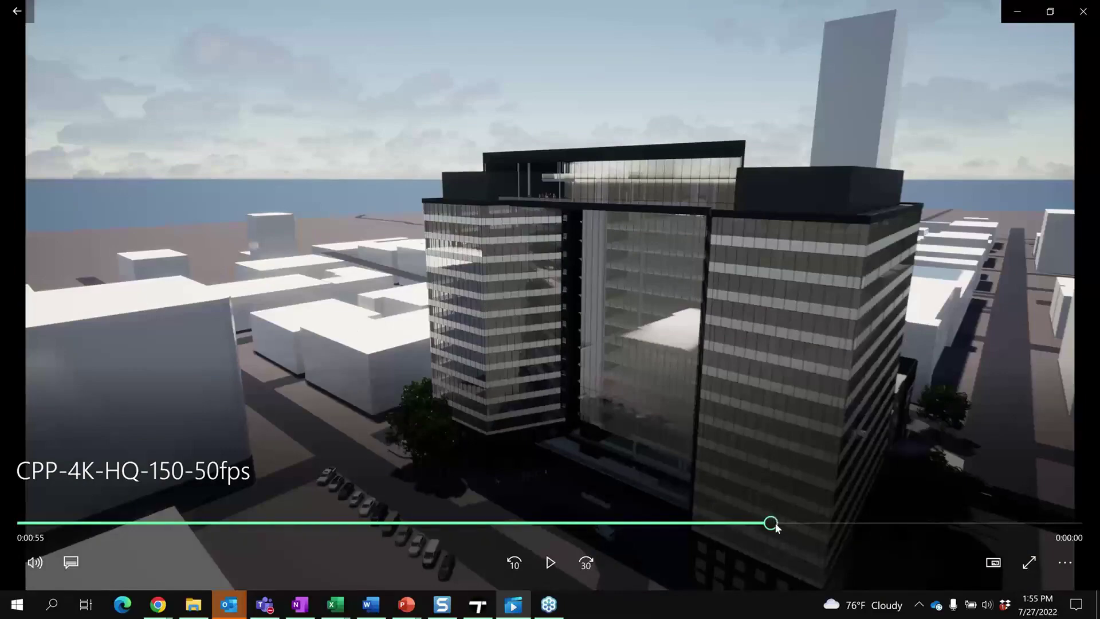
left_click_drag(795, 527, 599, 541)
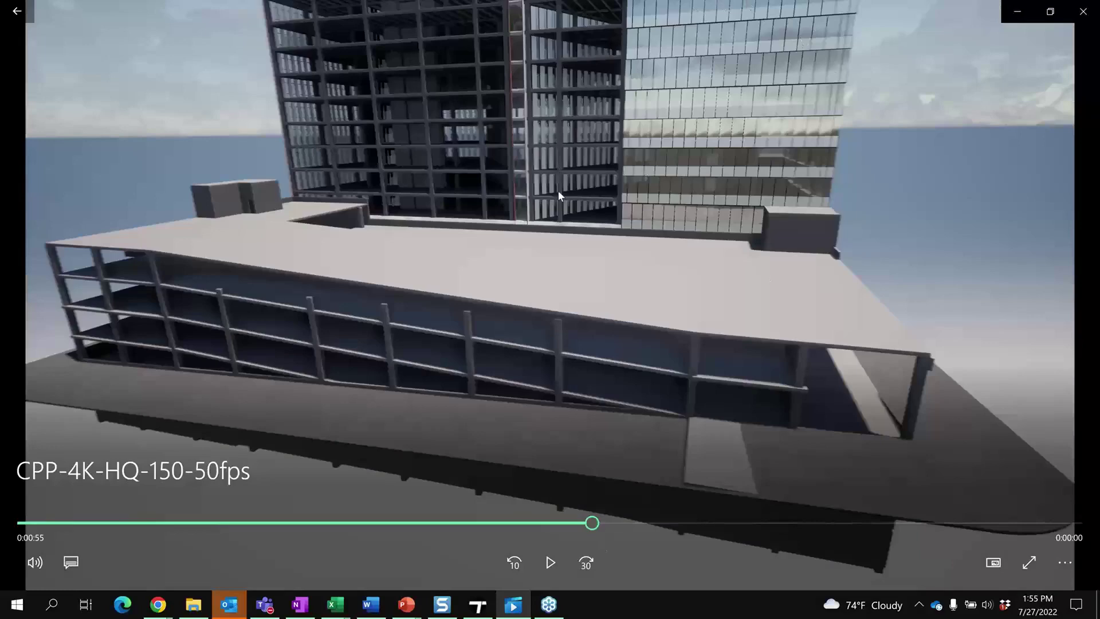
left_click_drag(592, 522, 528, 520)
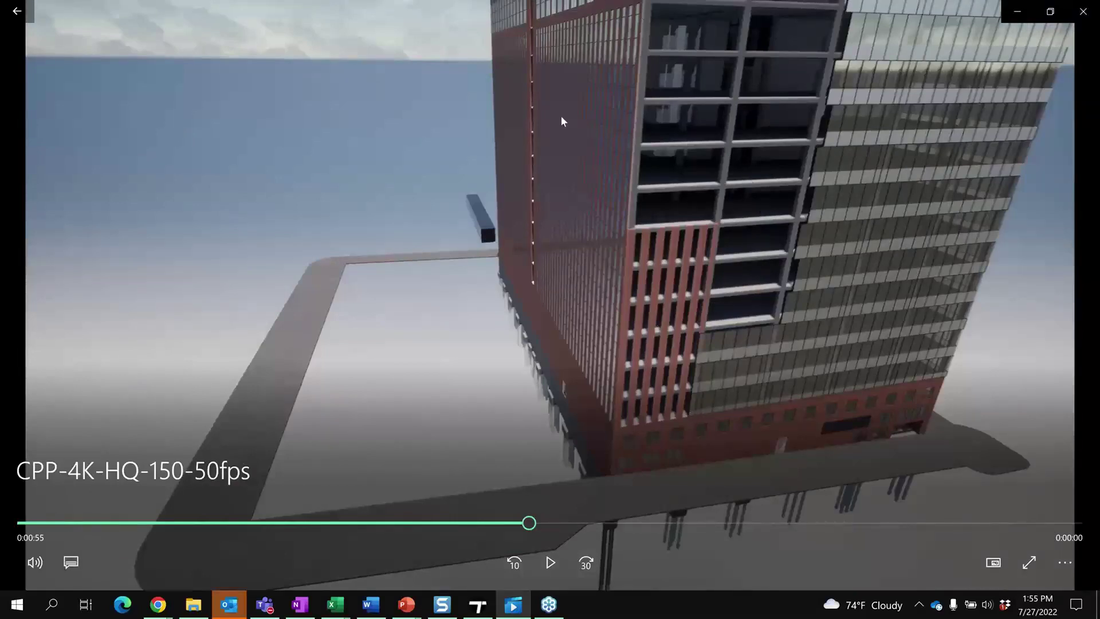
left_click_drag(528, 523, 724, 493)
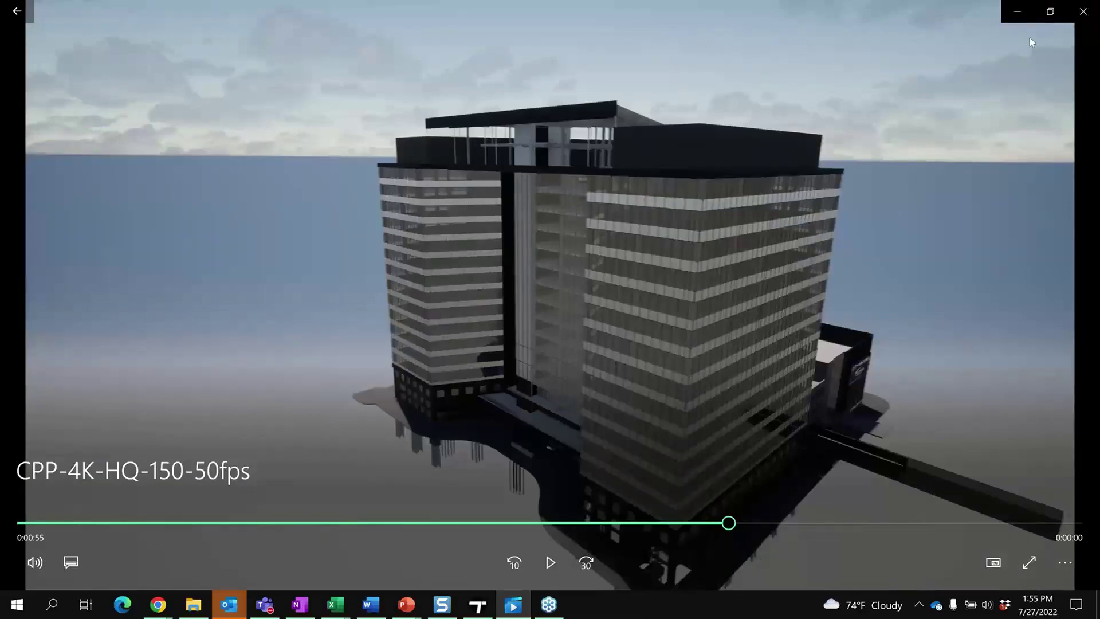
left_click_drag(729, 524, 771, 523)
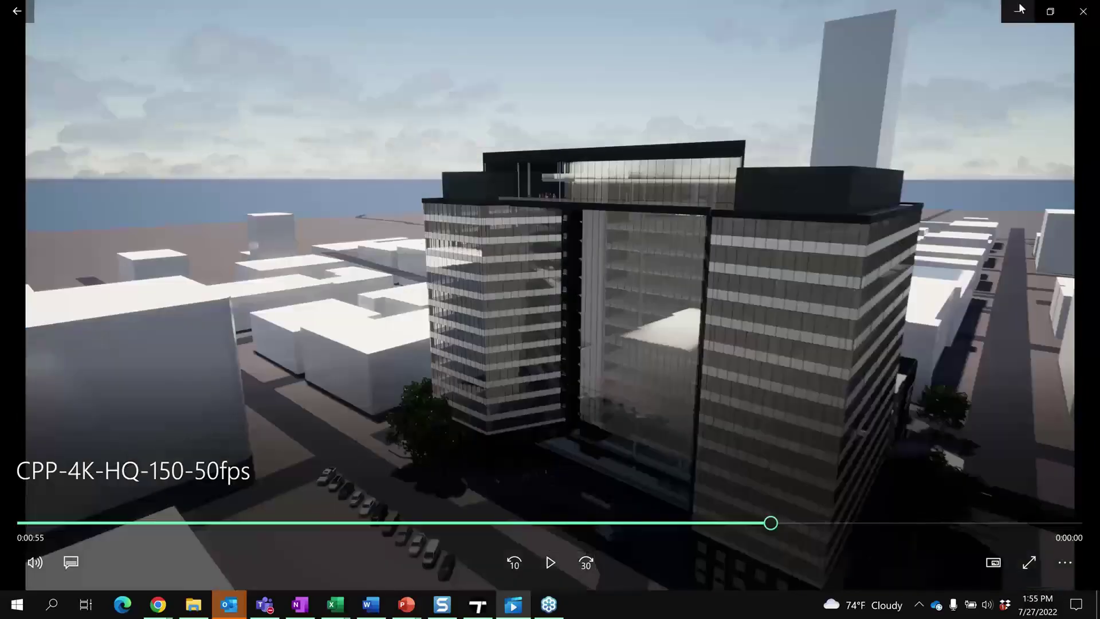
left_click(1020, 8)
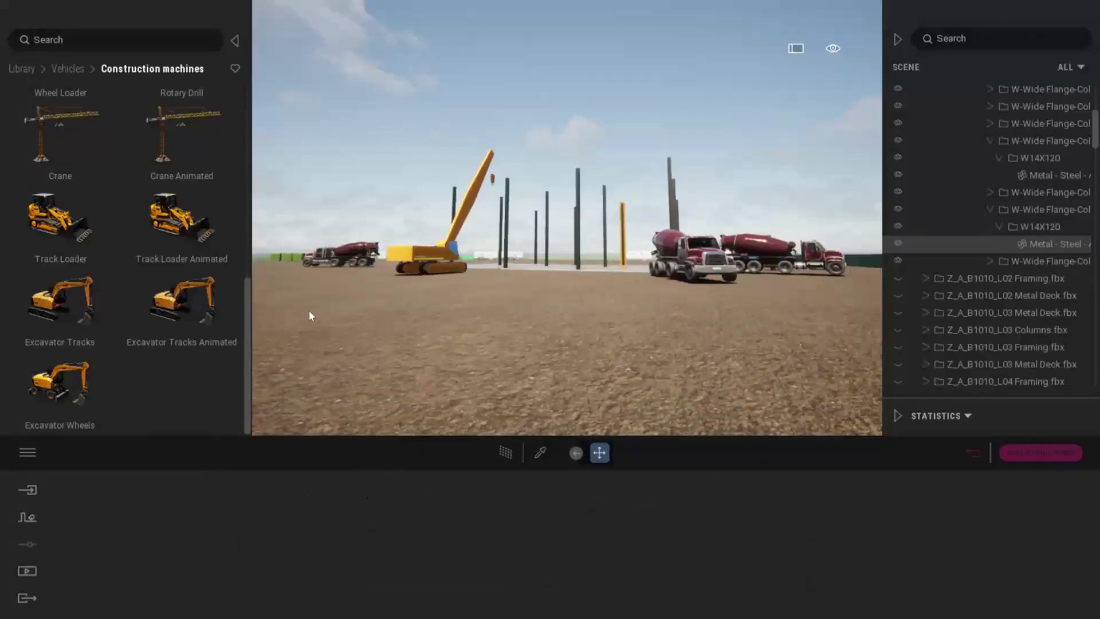
- Switch to Chrome and open the Twinmotion Cloud presentation list at twinmotion.unrealengine.com
left_click(39, 569)
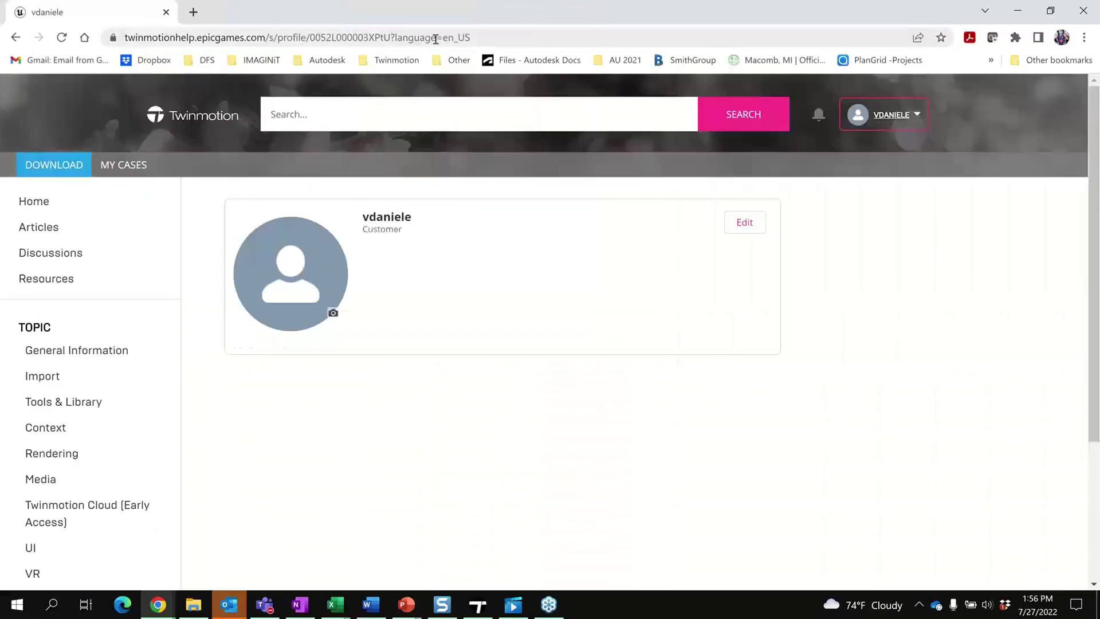
left_click(436, 39)
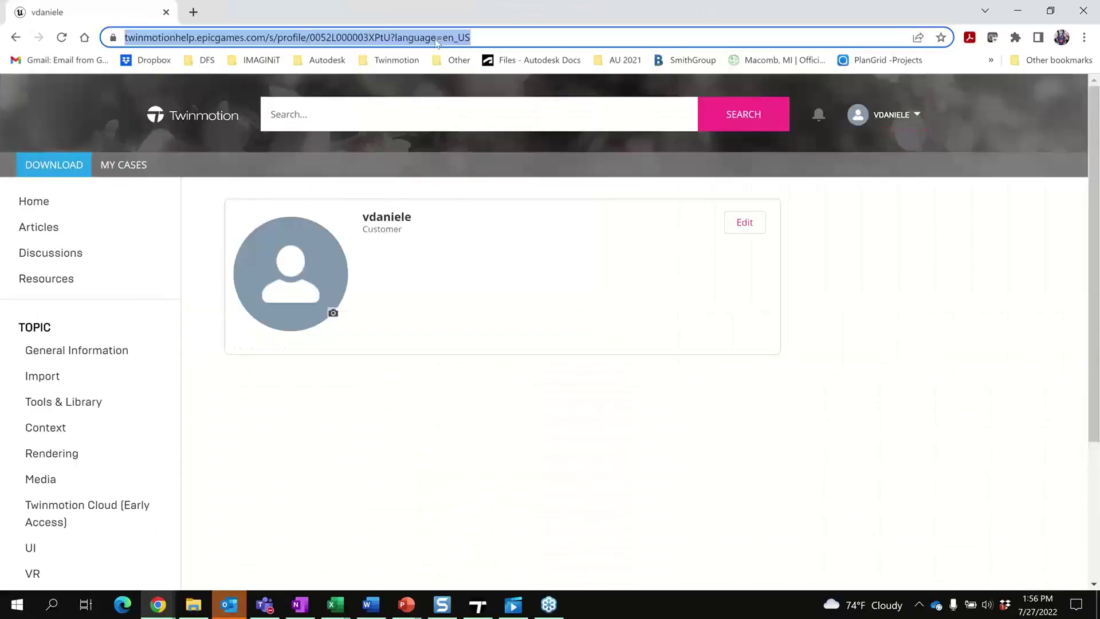
type("twin")
key("Return")
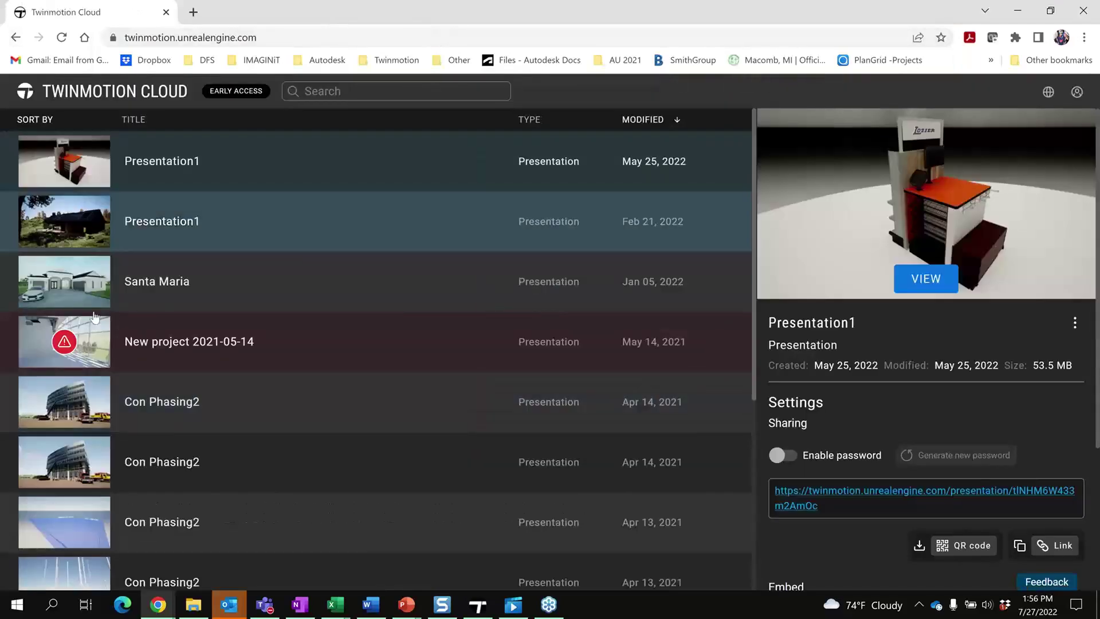
- Open the second Con Phasing2 presentation dated Apr 14, 2021 in the web viewer and dismiss the navigation help
scroll(114, 258, "down", 4)
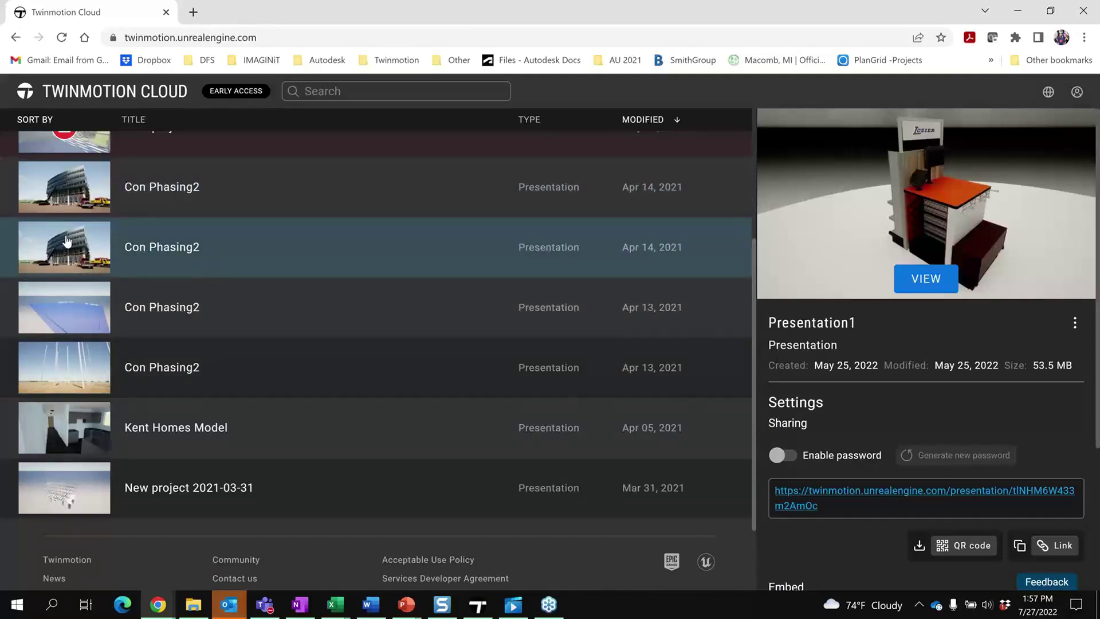
left_click(67, 241)
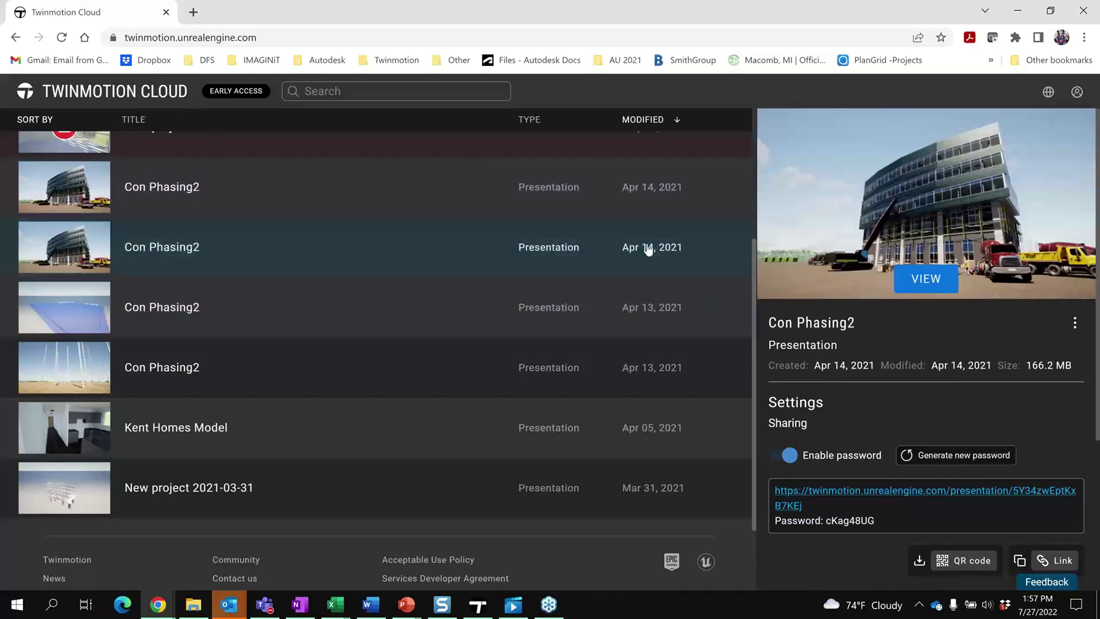
left_click(943, 281)
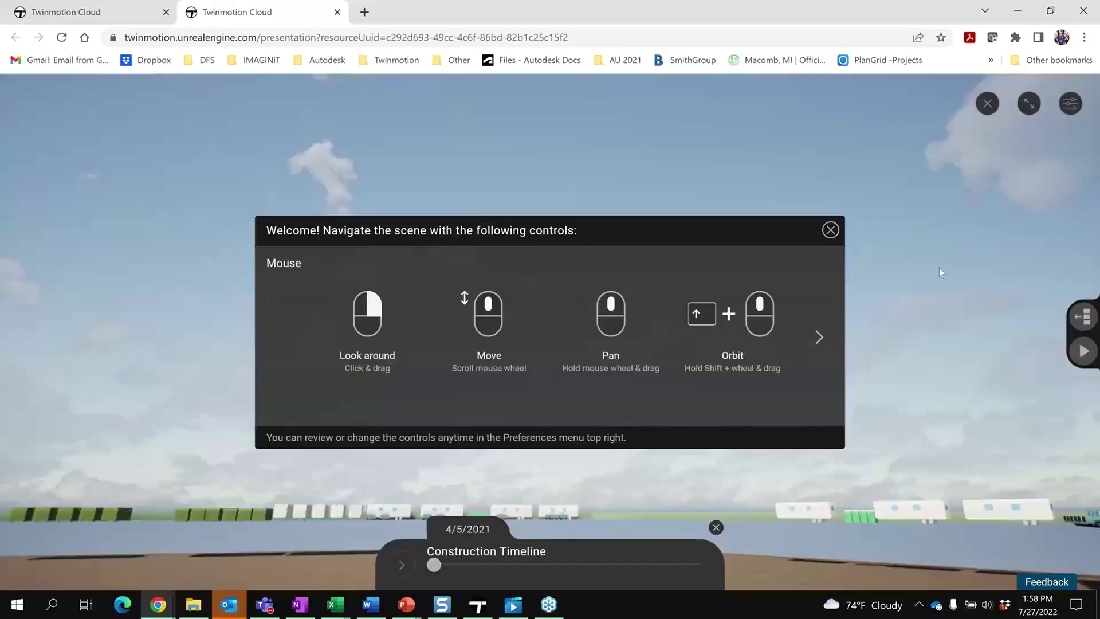
left_click(830, 229)
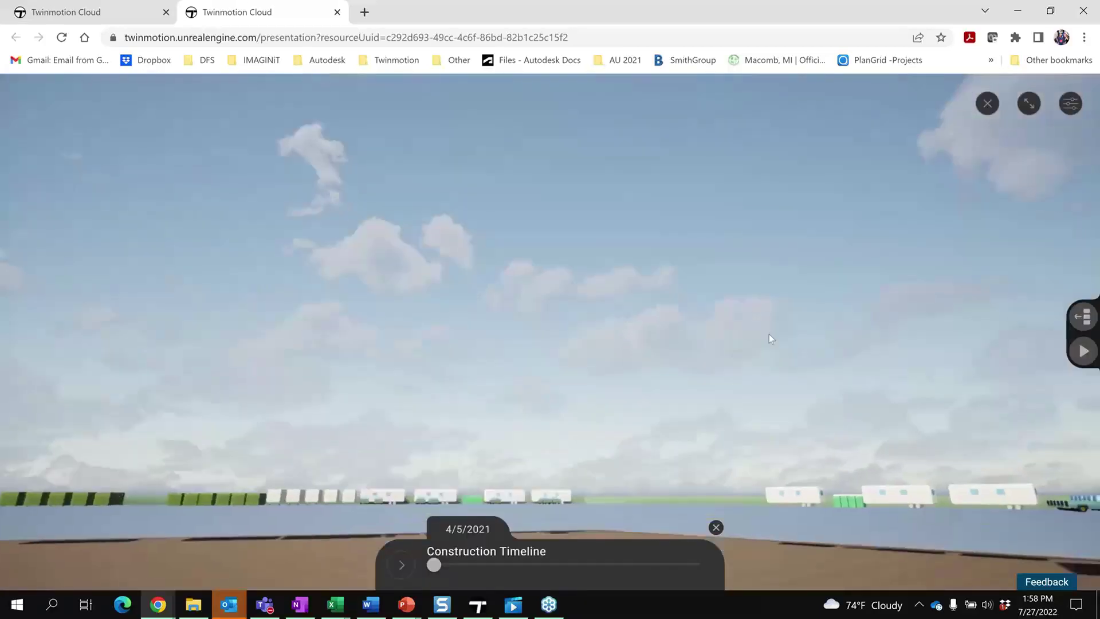
- Scrub the Construction Timeline to 9/23/2021 and back to 6/29/2021 while viewing the site from ground level
left_click_drag(769, 338, 850, 370)
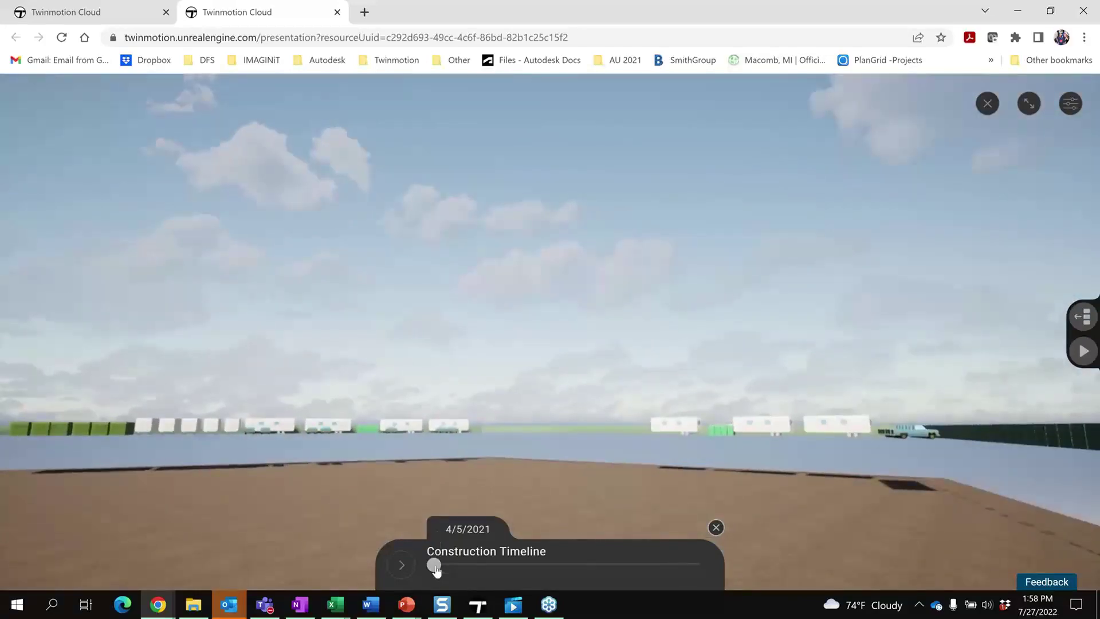
left_click_drag(436, 569, 599, 563)
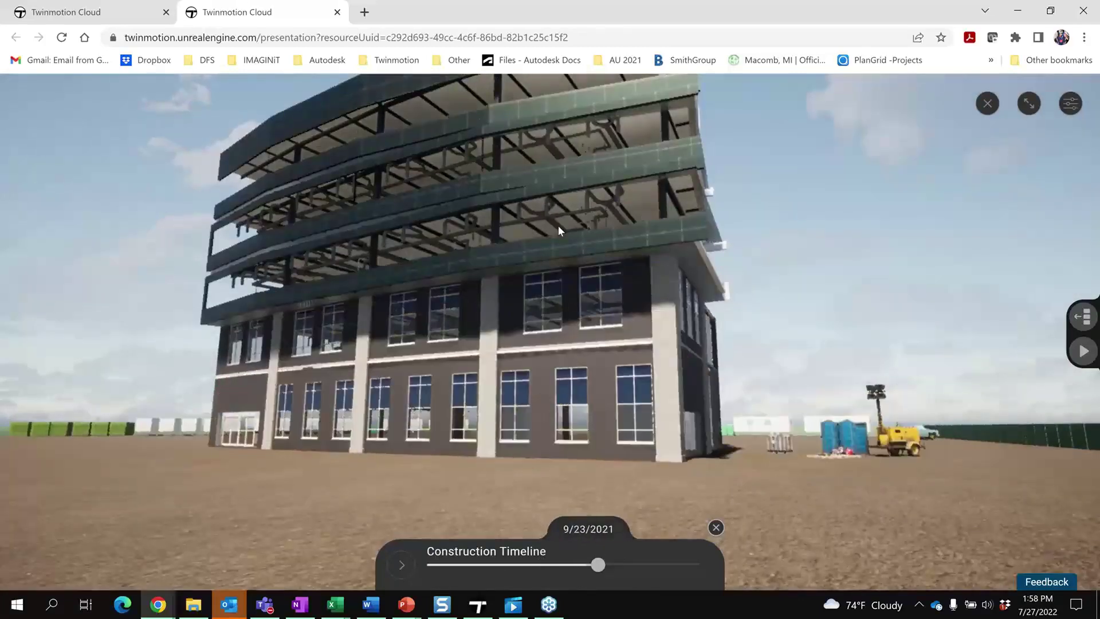
left_click_drag(598, 566, 515, 575)
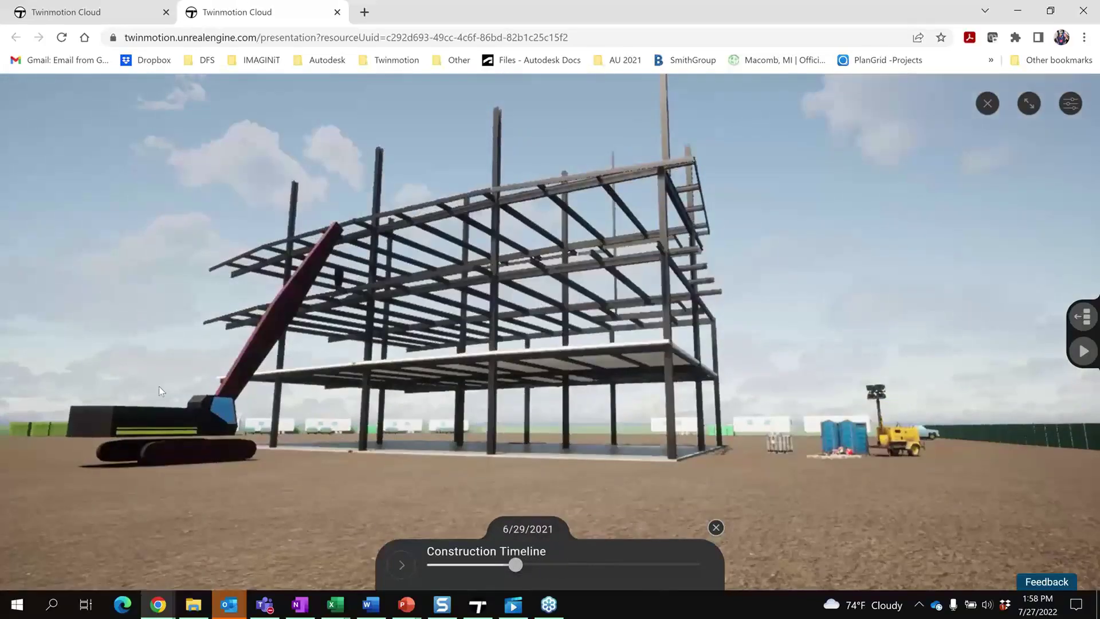
left_click_drag(746, 415, 744, 430)
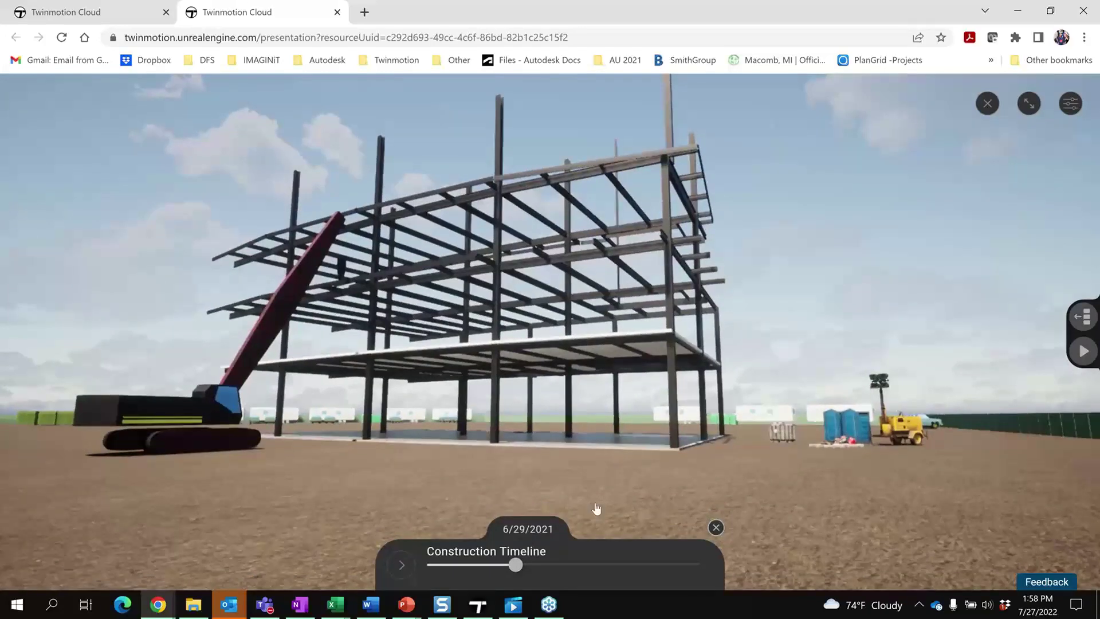
- Move the view inside the building and advance the Construction Timeline to 12/30/2021
left_click_drag(515, 565, 607, 564)
left_click_drag(660, 504, 526, 515)
key("w")
left_click_drag(607, 565, 713, 546)
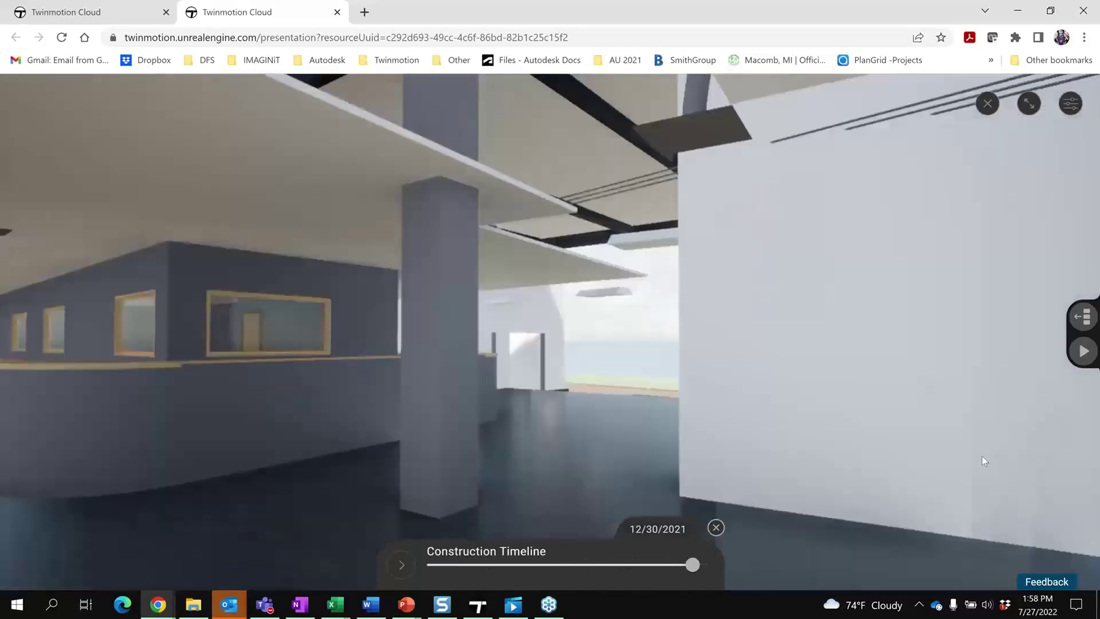
- Look around the interior at 12/30/2021, lowering and raising the viewpoint to examine the walls, columns and foundations
left_click_drag(982, 456, 583, 435)
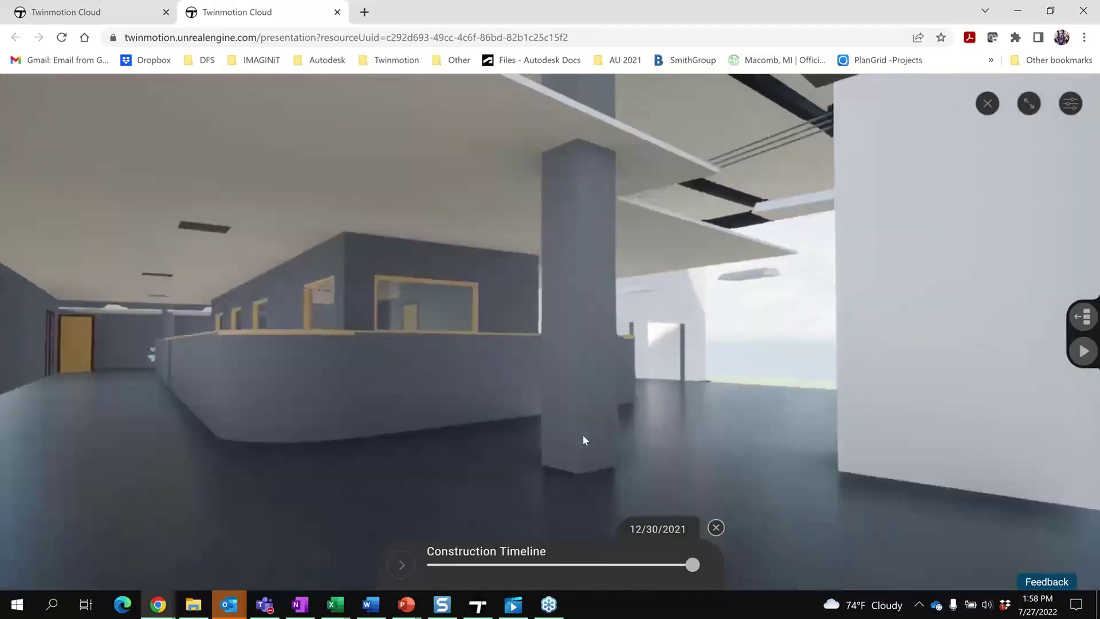
key("q")
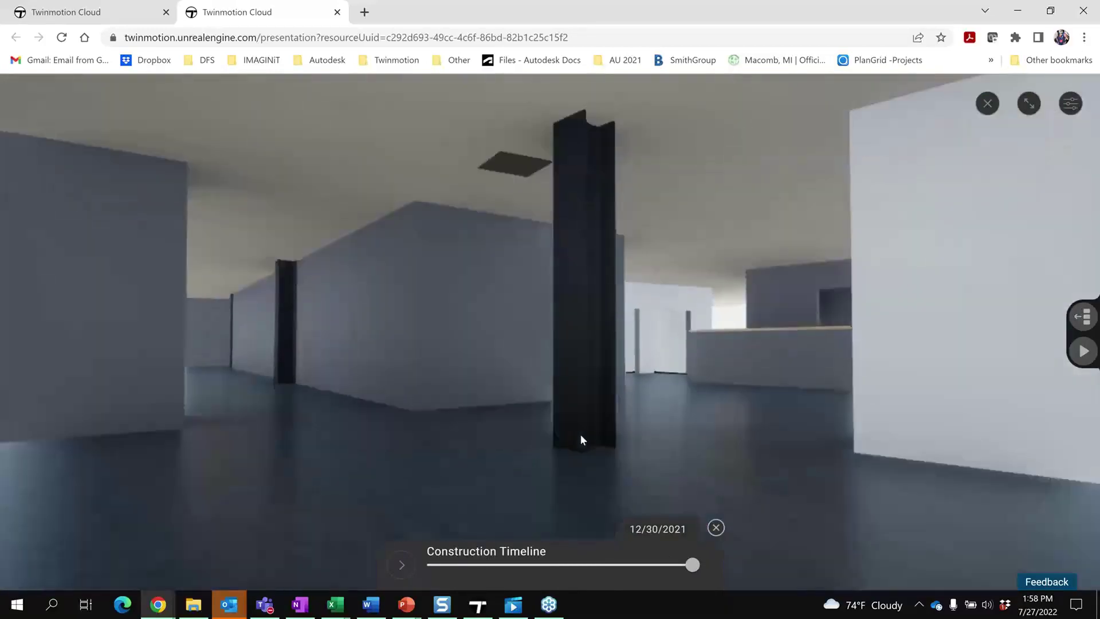
key("q")
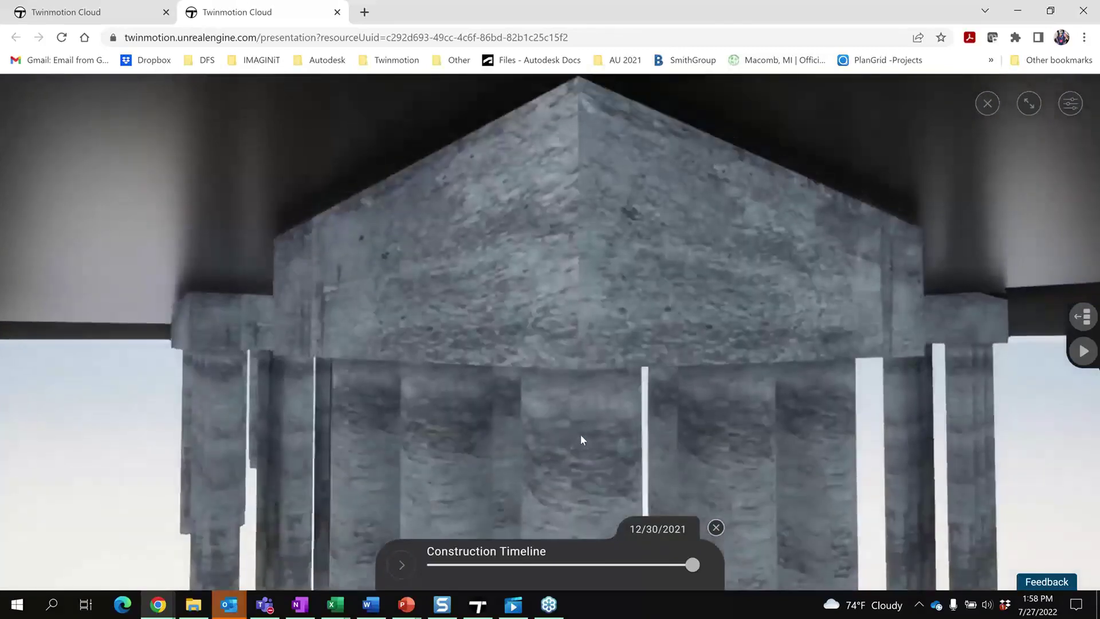
key("e")
left_click_drag(580, 434, 366, 444)
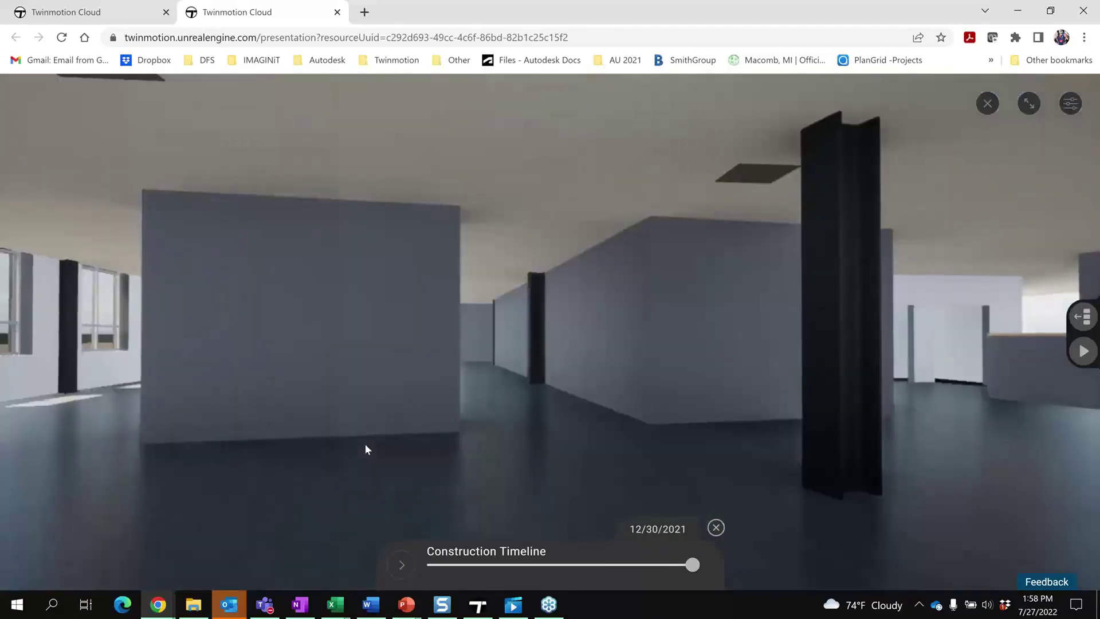